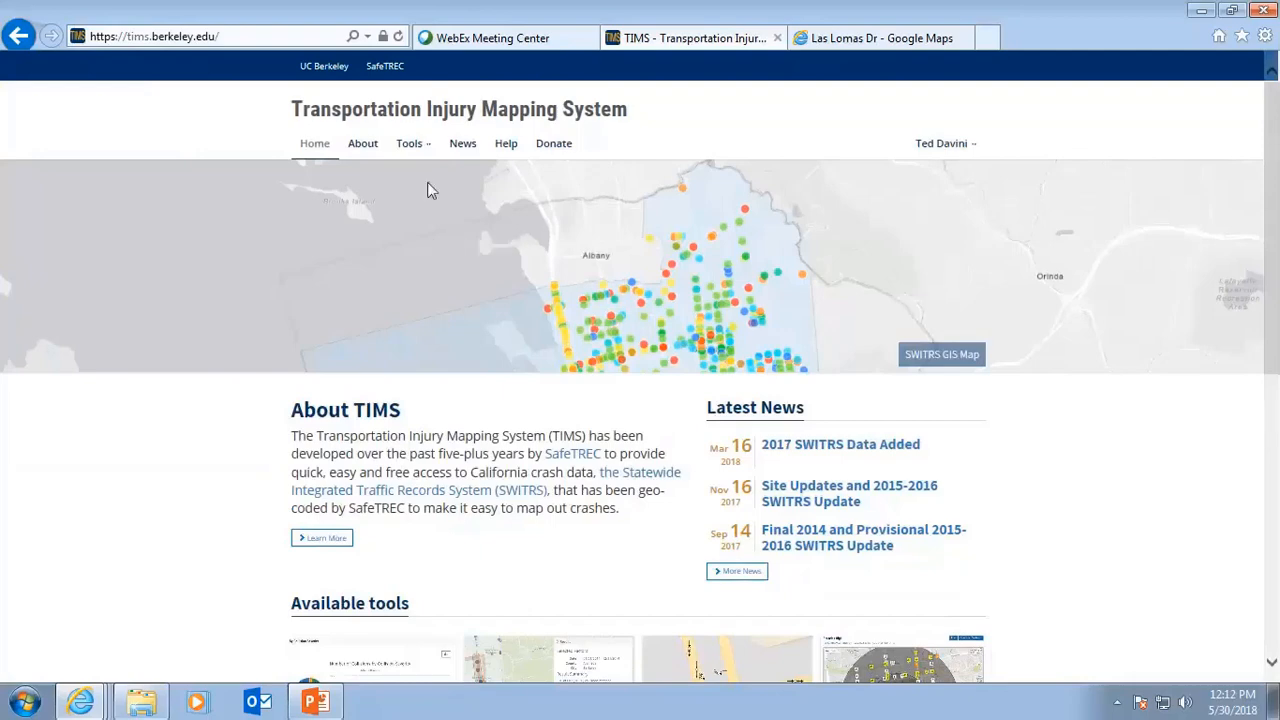
Open the ATP Maps & Summary Data tool from the available tools.
scroll(462, 302, "down", 4)
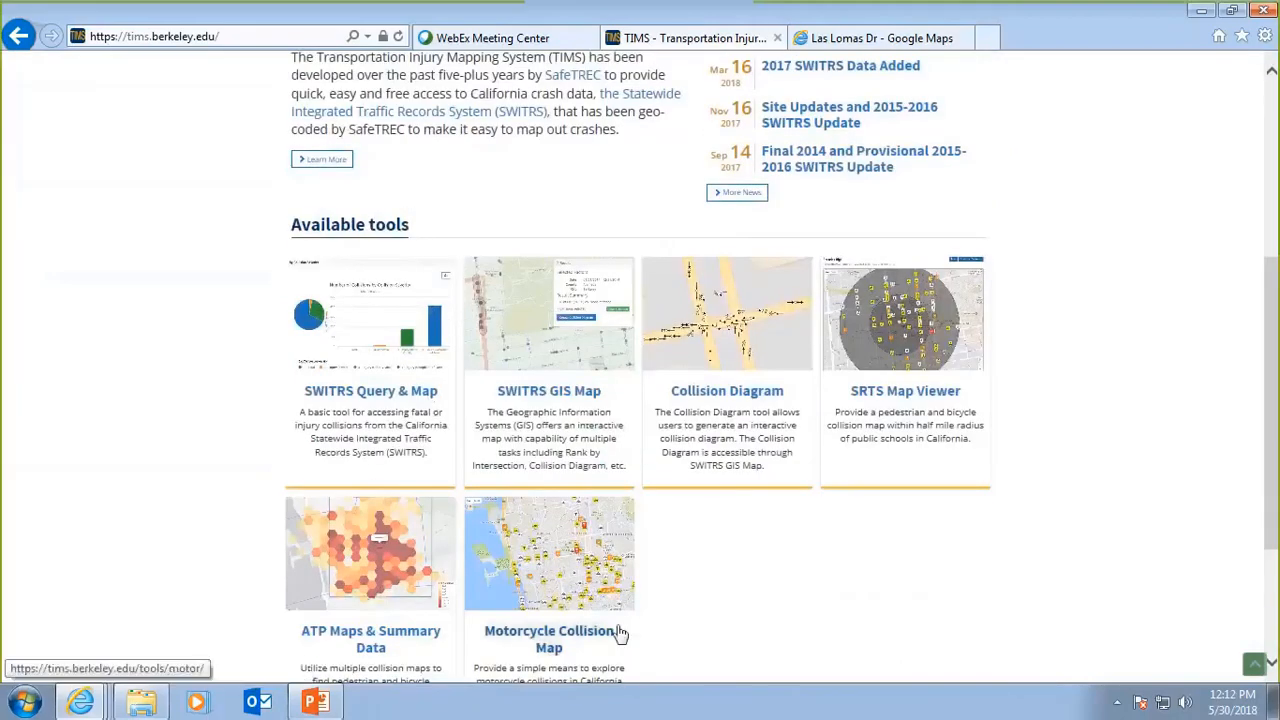
scroll(729, 543, "down", 1)
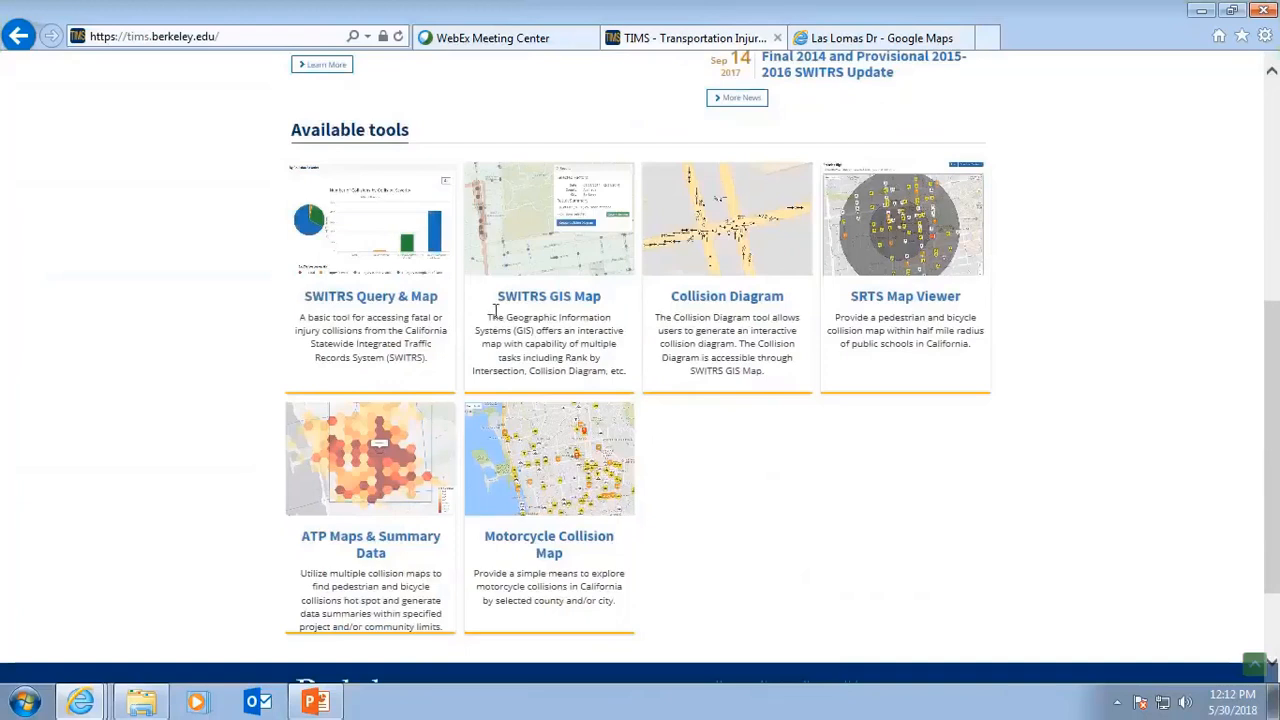
left_click(370, 474)
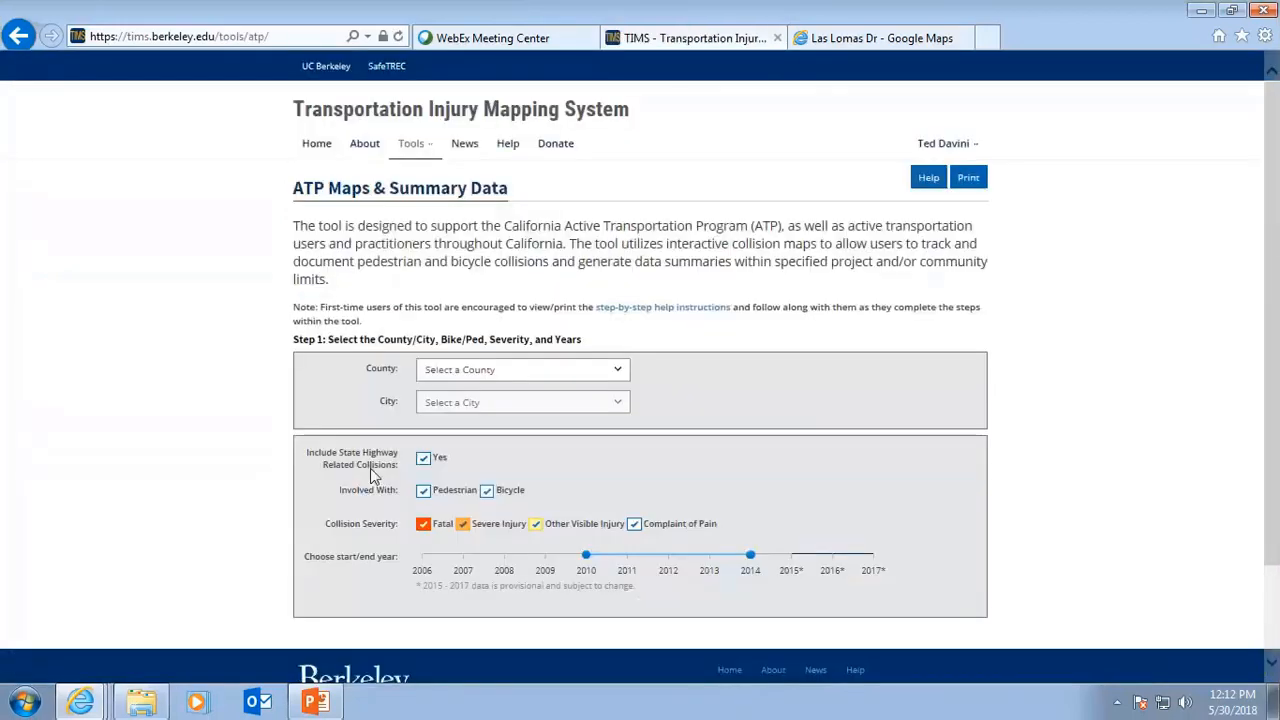
left_click(418, 148)
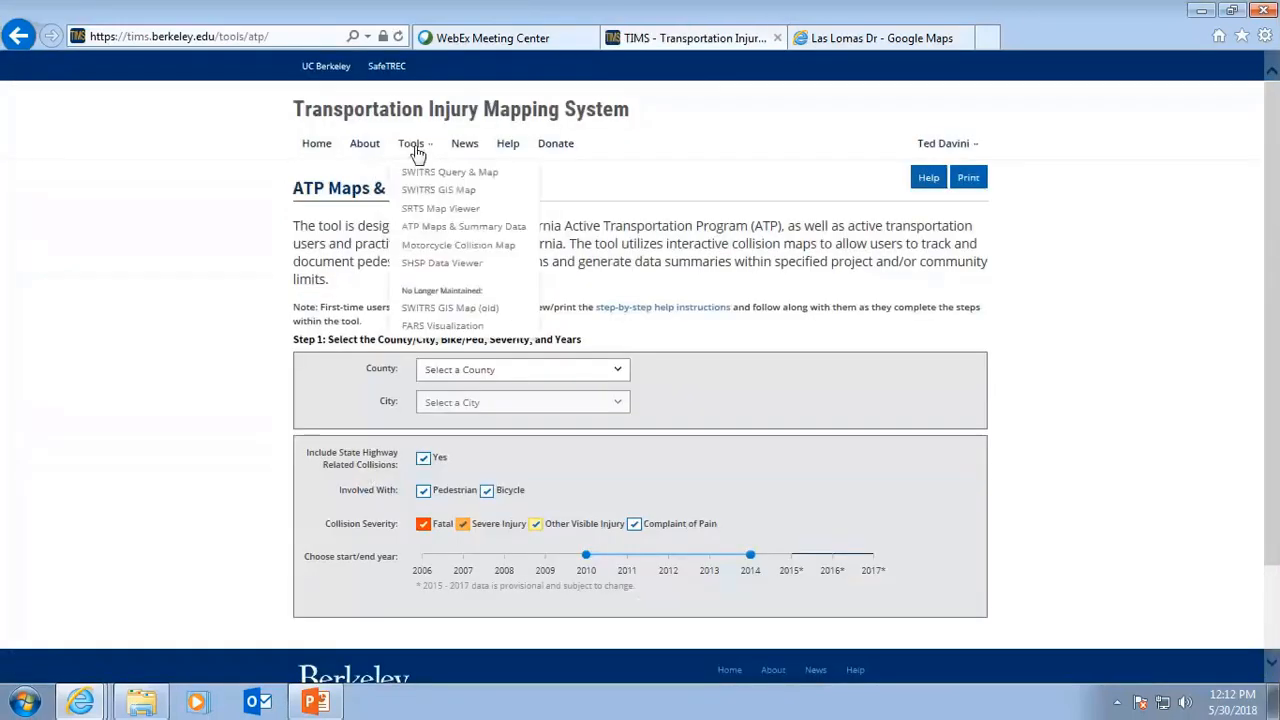
left_click(435, 234)
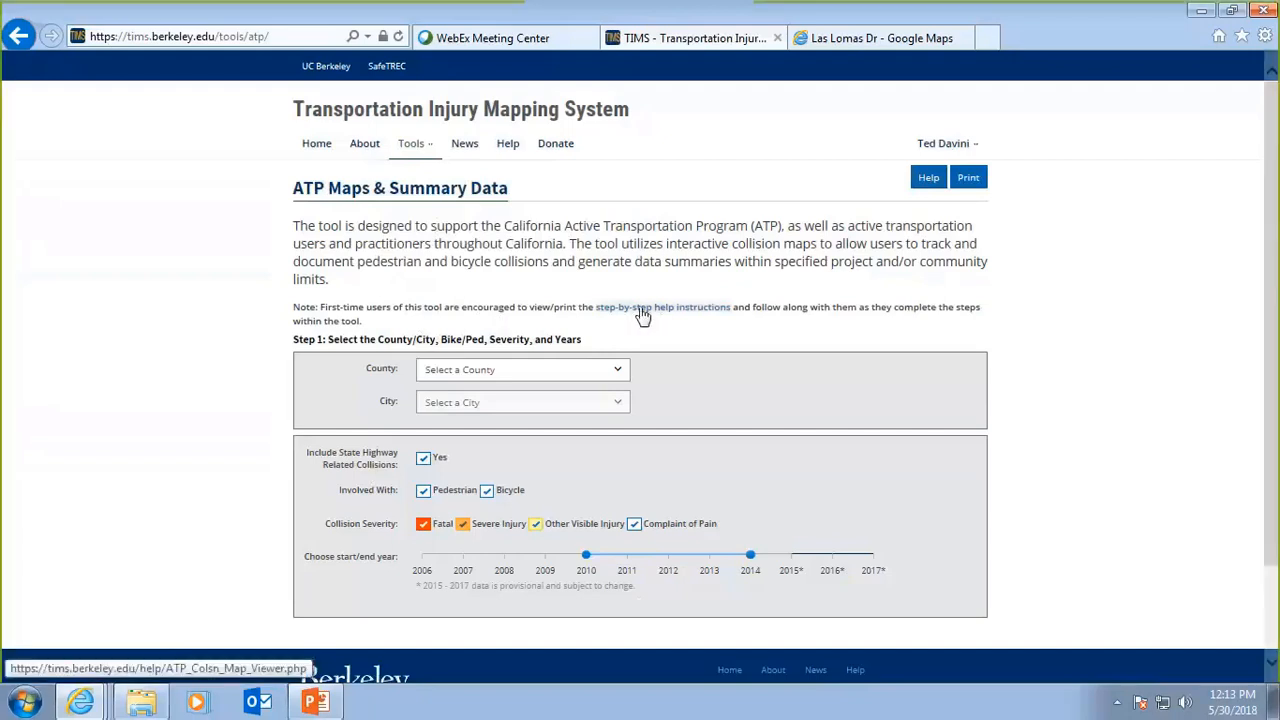
Read through the tool's step-by-step help instructions, then close the help tab.
left_click(929, 181)
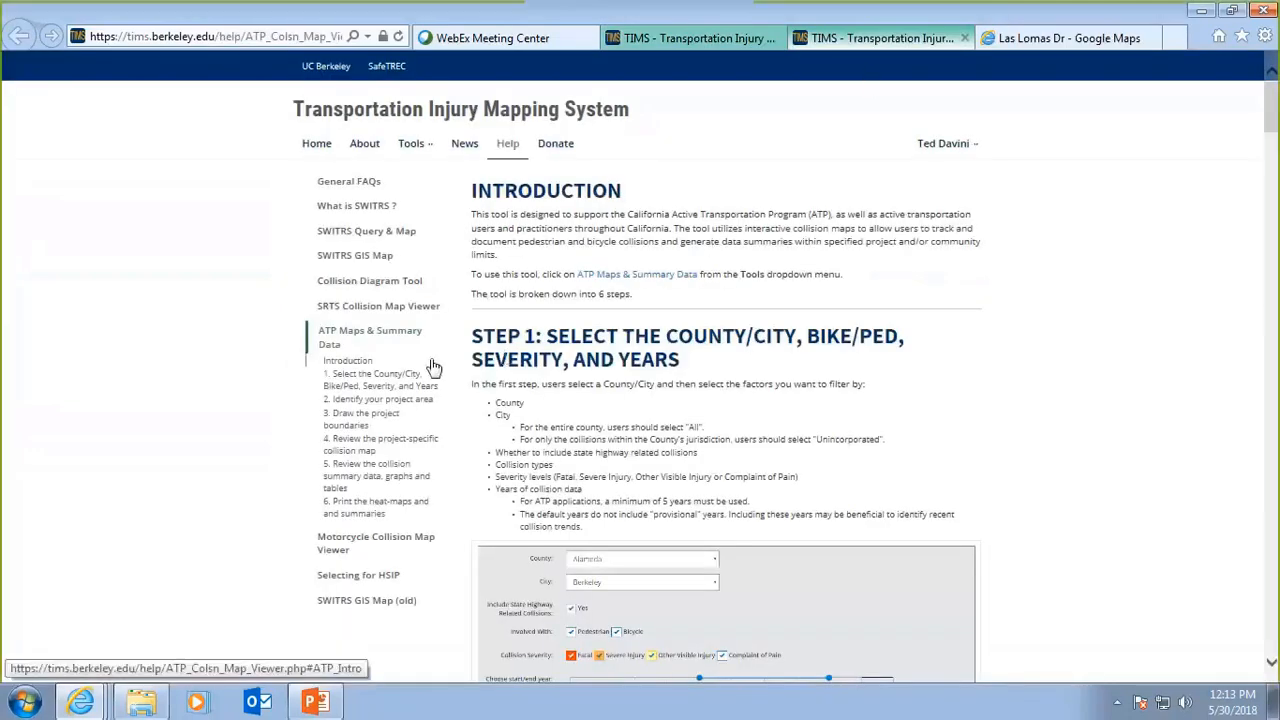
scroll(617, 390, "down", 5)
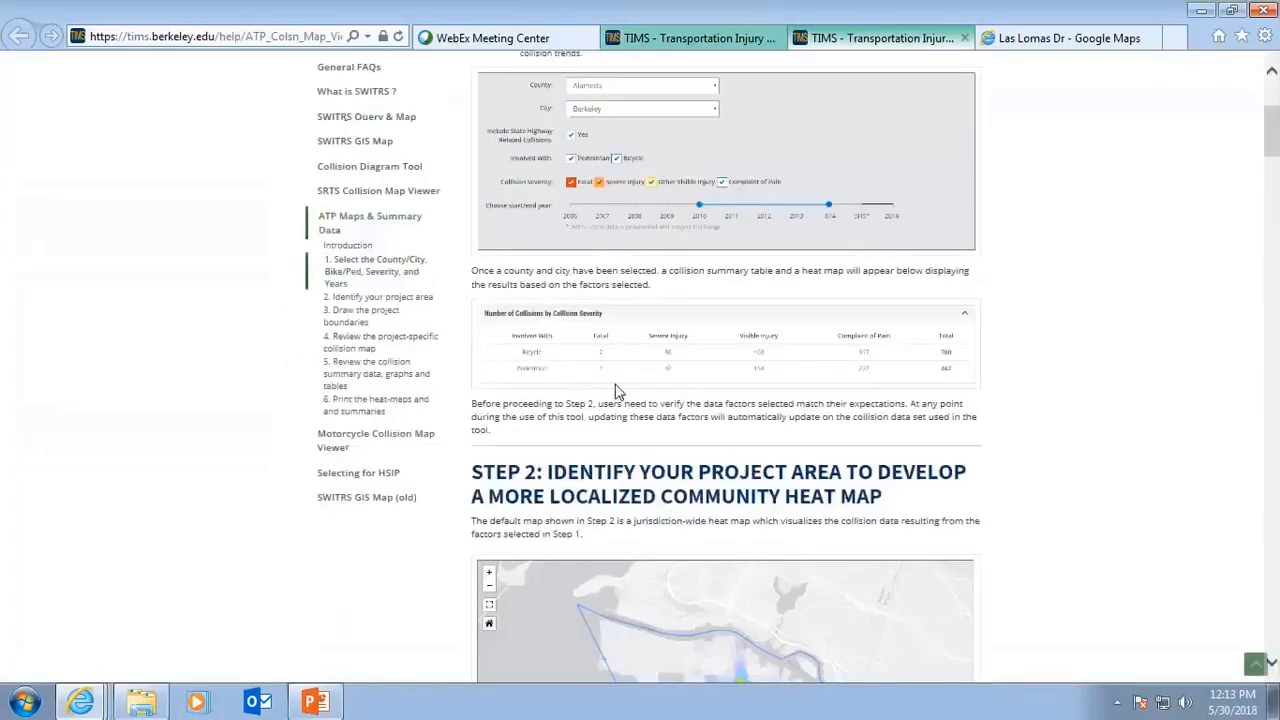
scroll(617, 390, "down", 14)
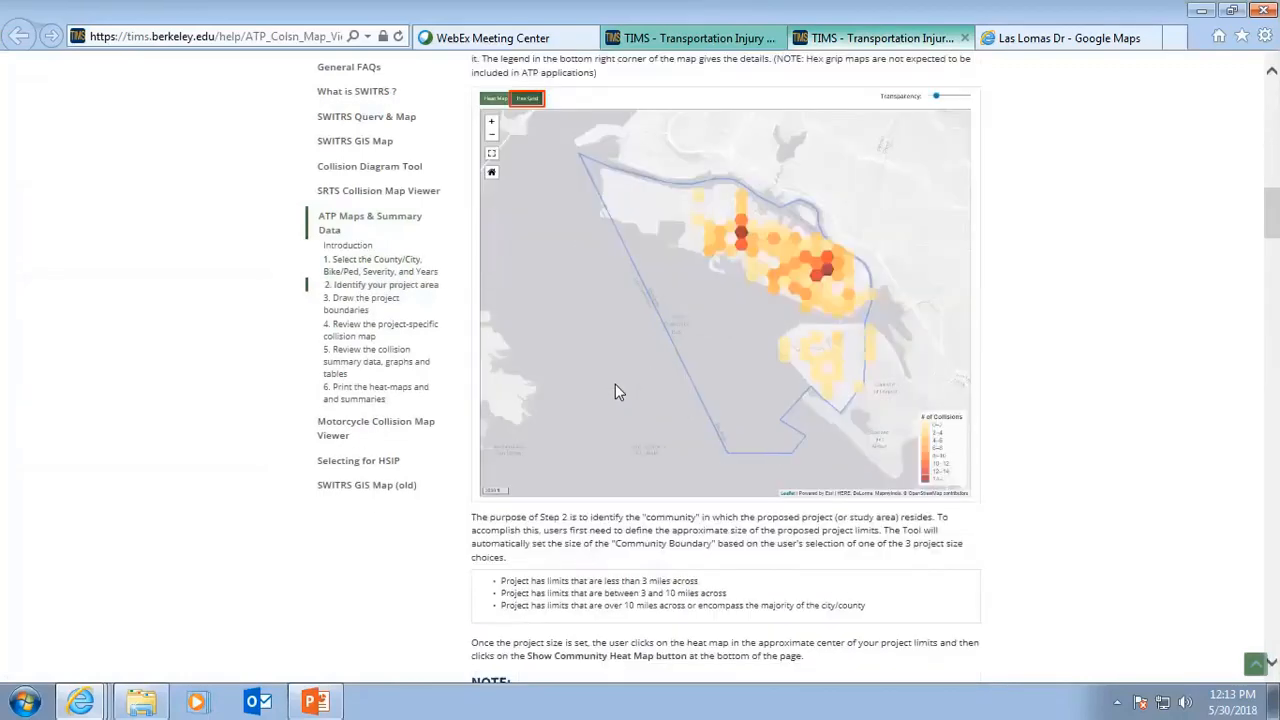
scroll(617, 390, "down", 11)
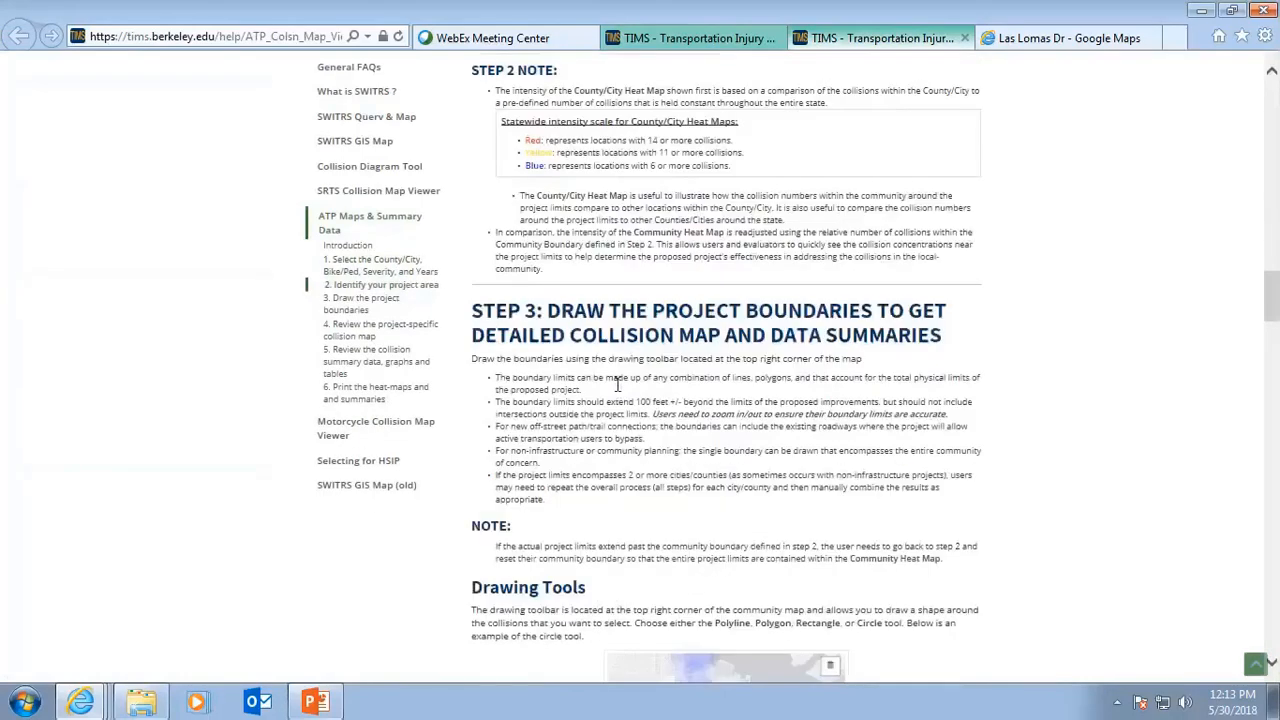
scroll(617, 391, "down", 4)
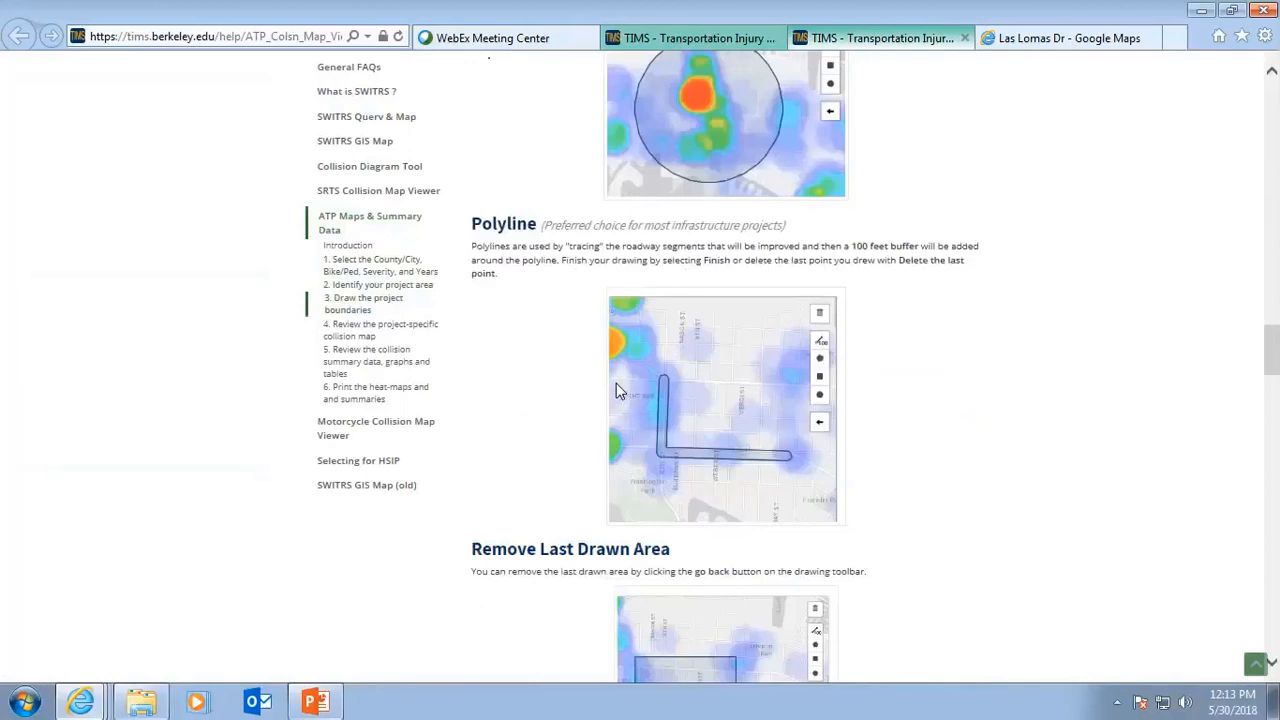
scroll(616, 383, "up", 5)
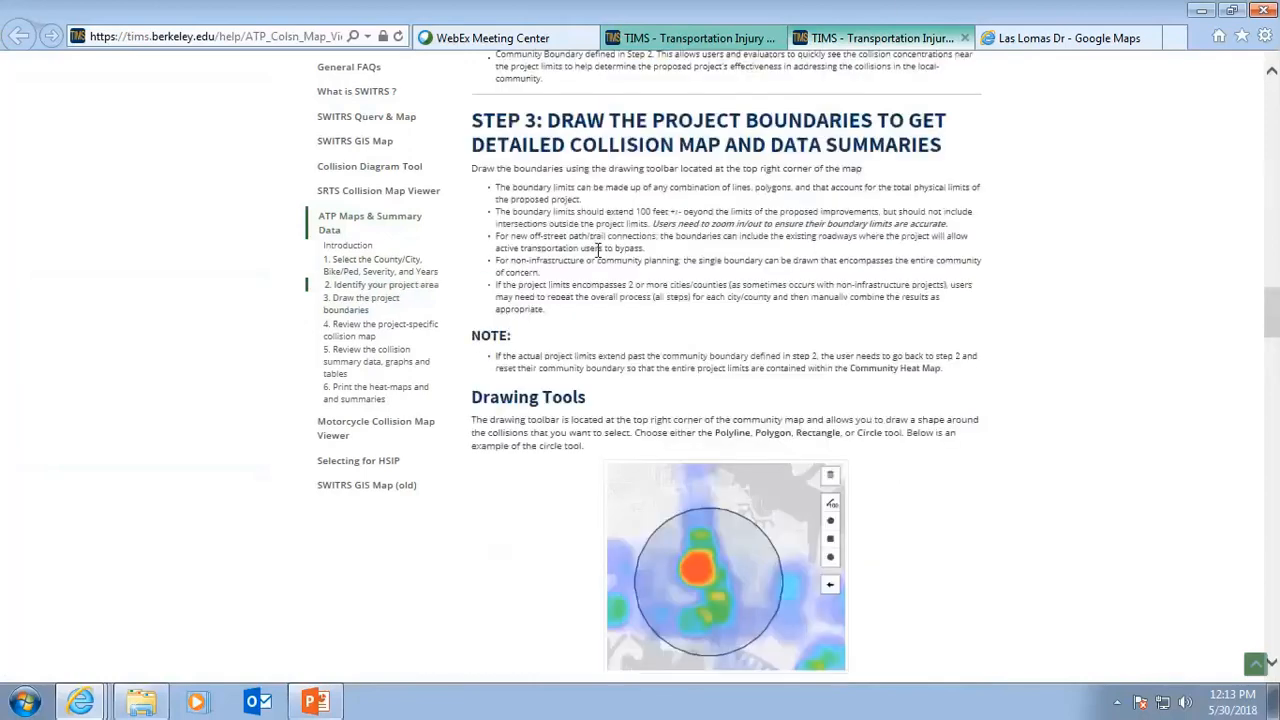
left_click(964, 38)
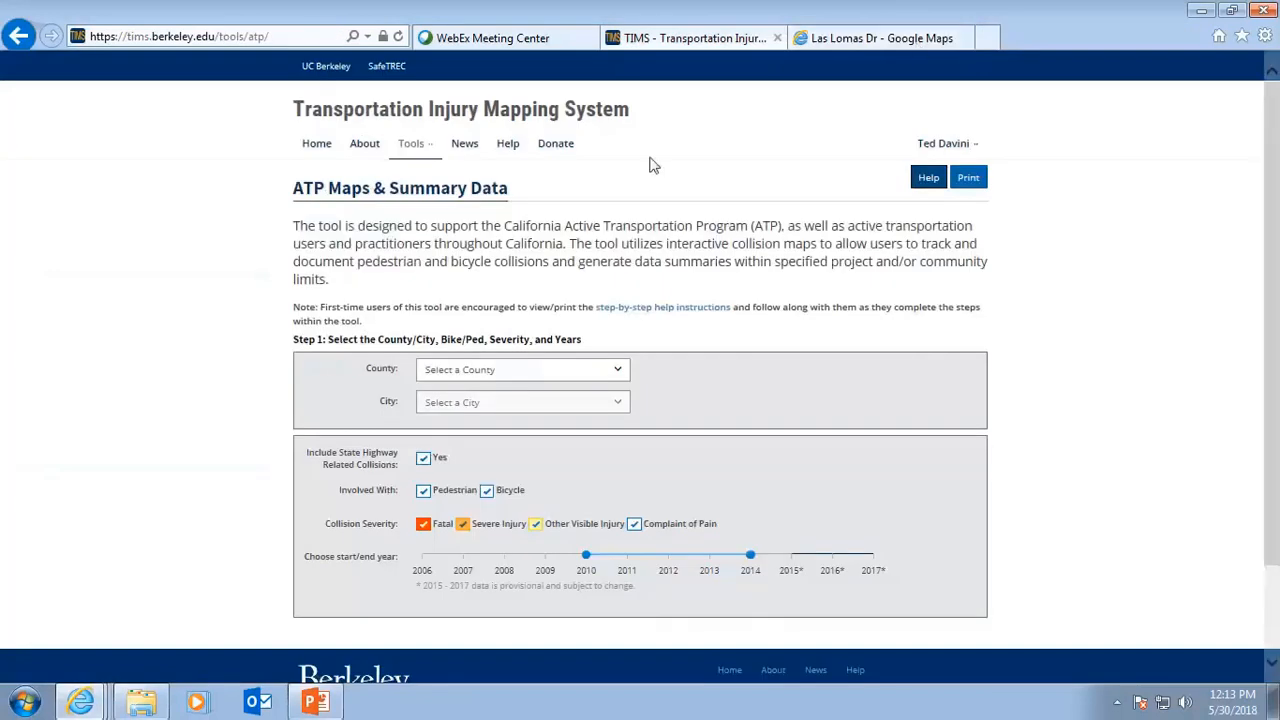
Select Humboldt as the county and Fortuna as the city.
left_click(619, 372)
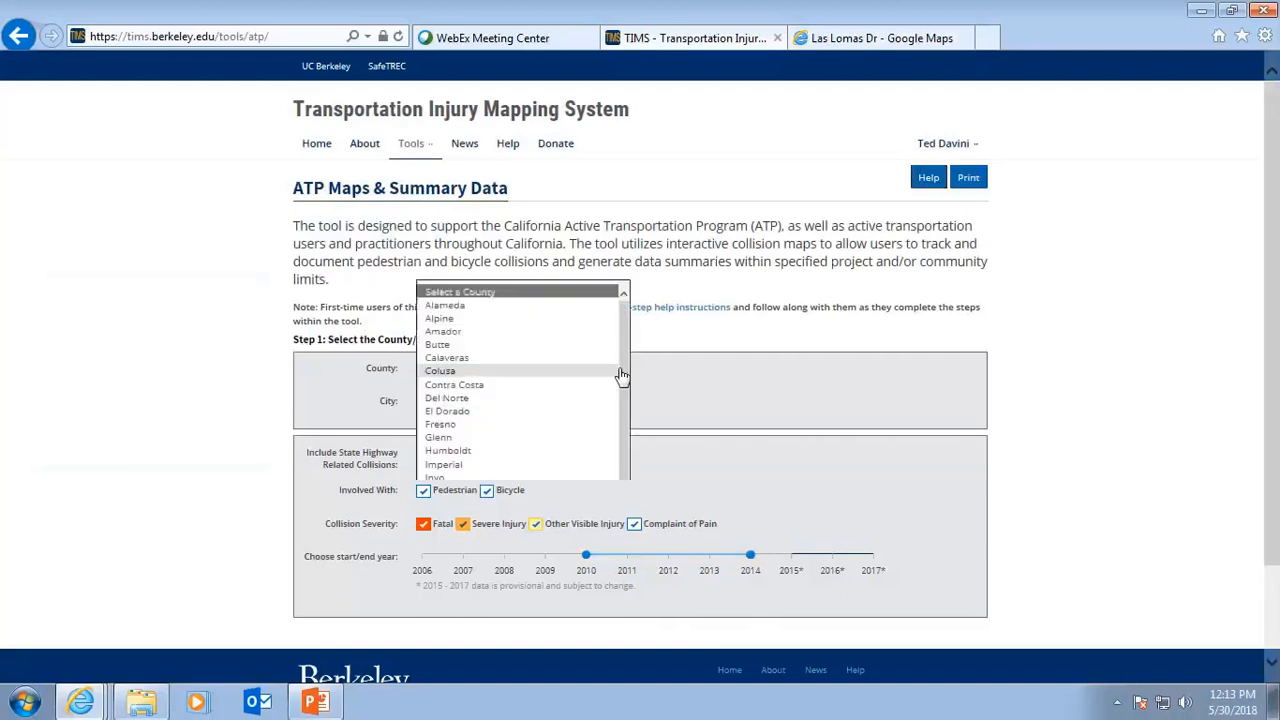
left_click(520, 450)
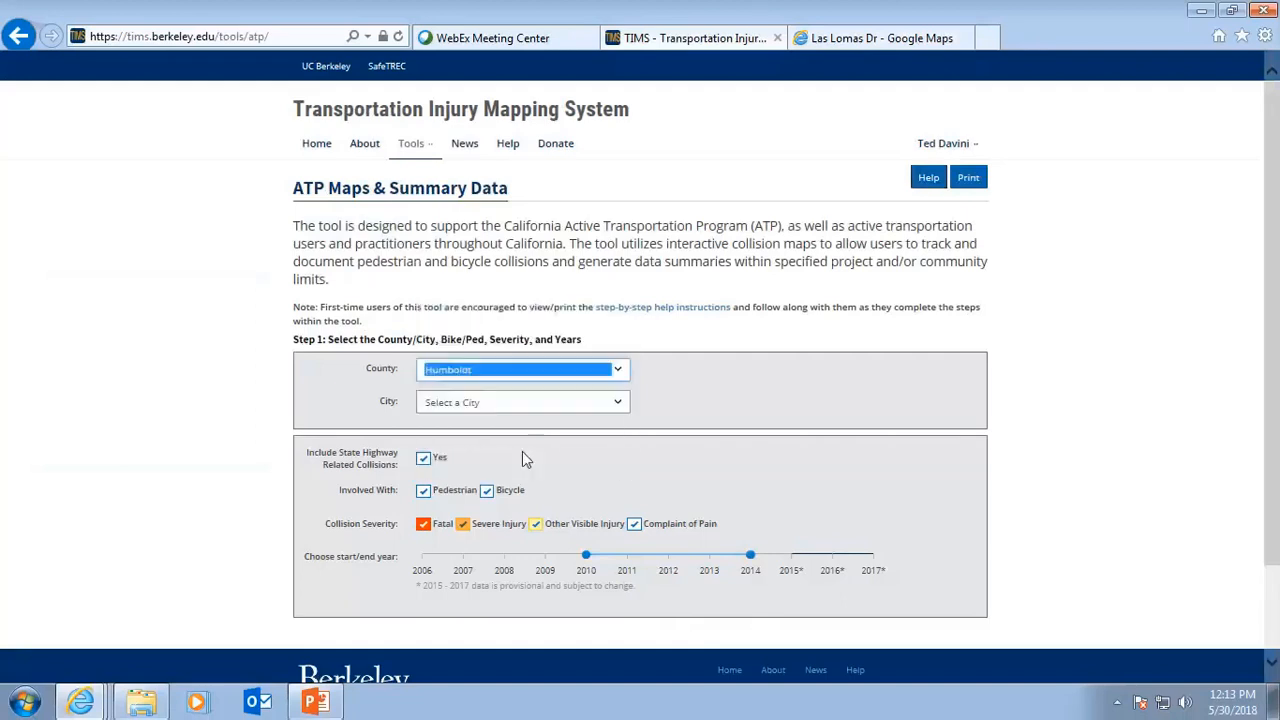
left_click(619, 414)
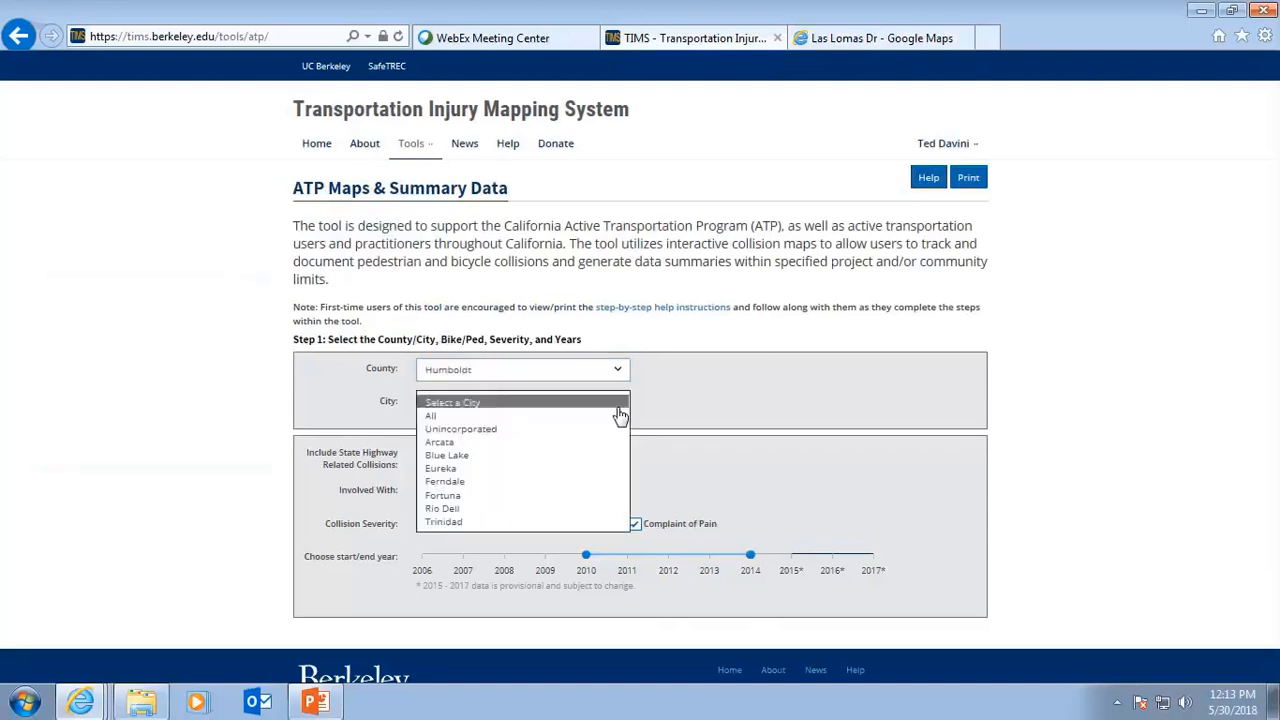
left_click(510, 495)
Set the start/end year range to 2006 through 2017*.
scroll(510, 495, "down", 5)
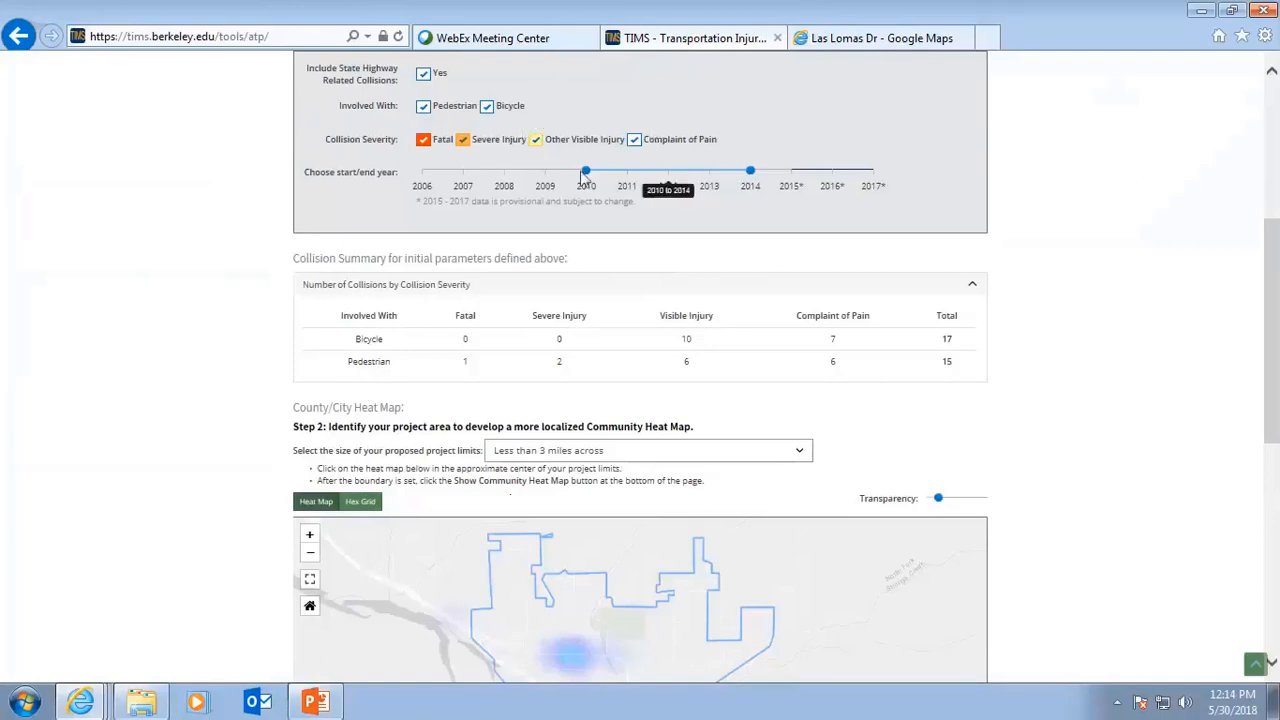
left_click_drag(586, 172, 425, 180)
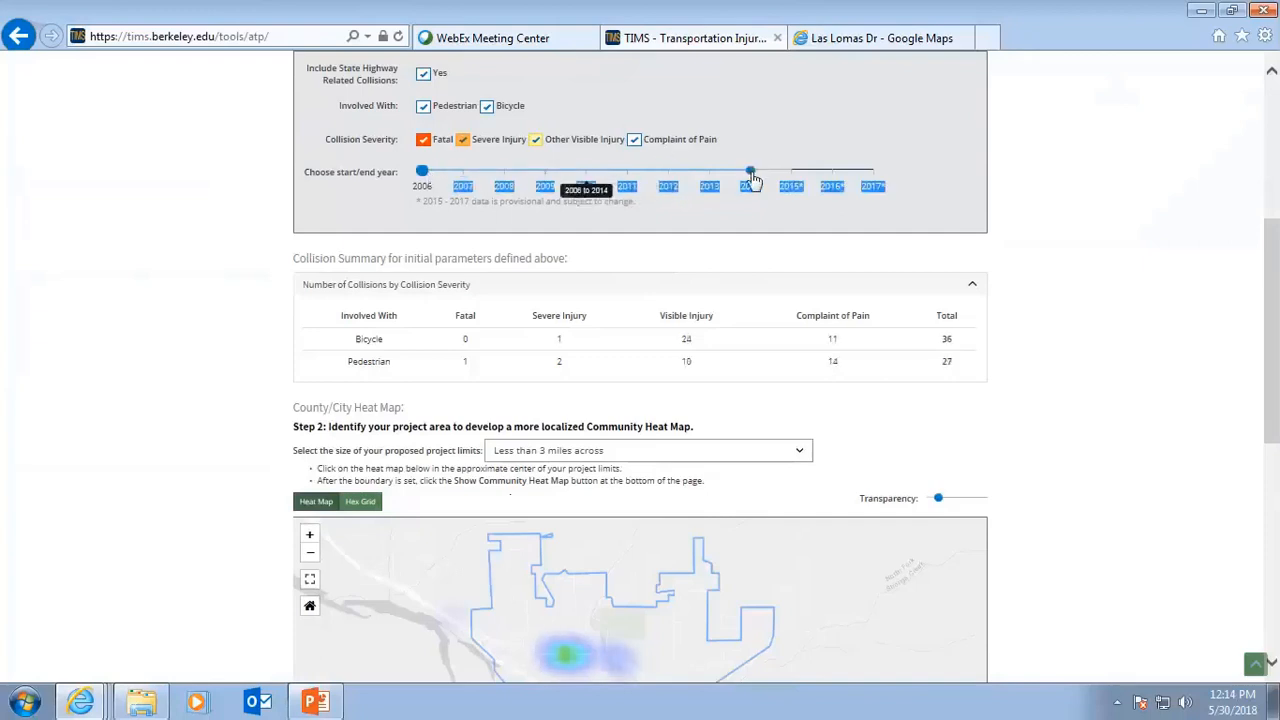
left_click_drag(750, 171, 876, 175)
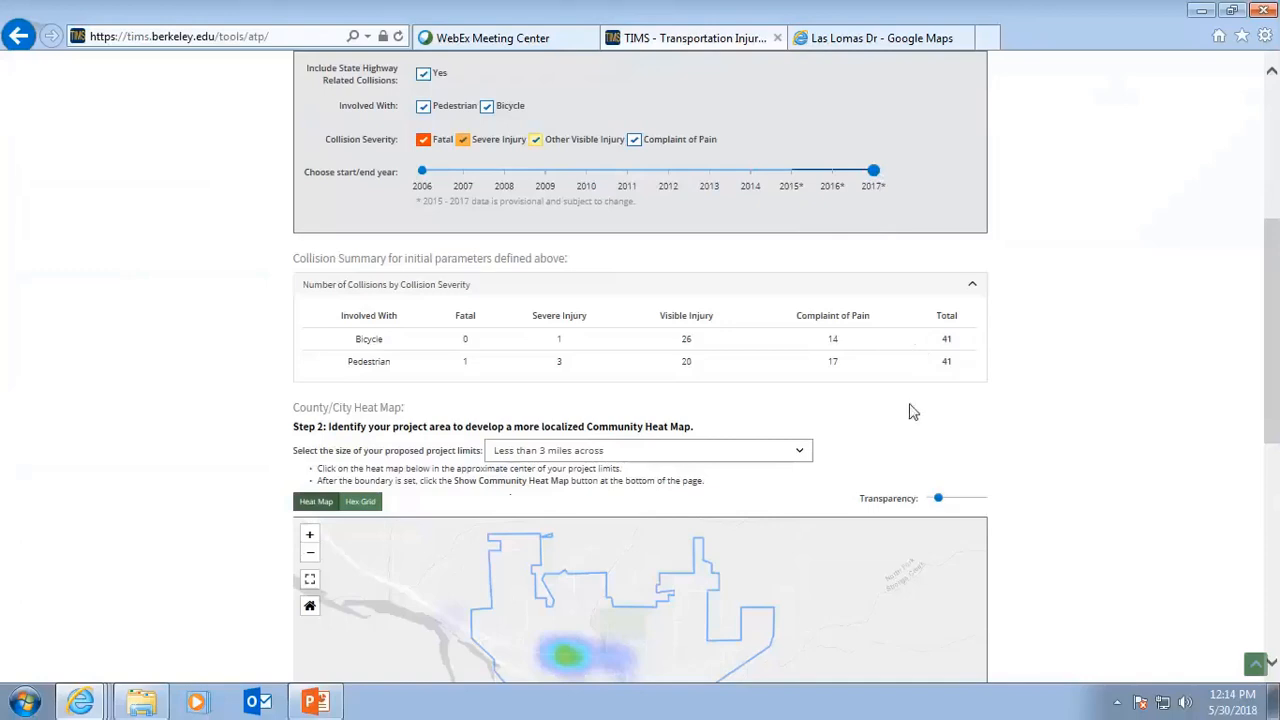
Place a community boundary by marking the approximate center of the project limits on the heat map.
scroll(913, 410, "down", 2)
scroll(911, 406, "down", 3)
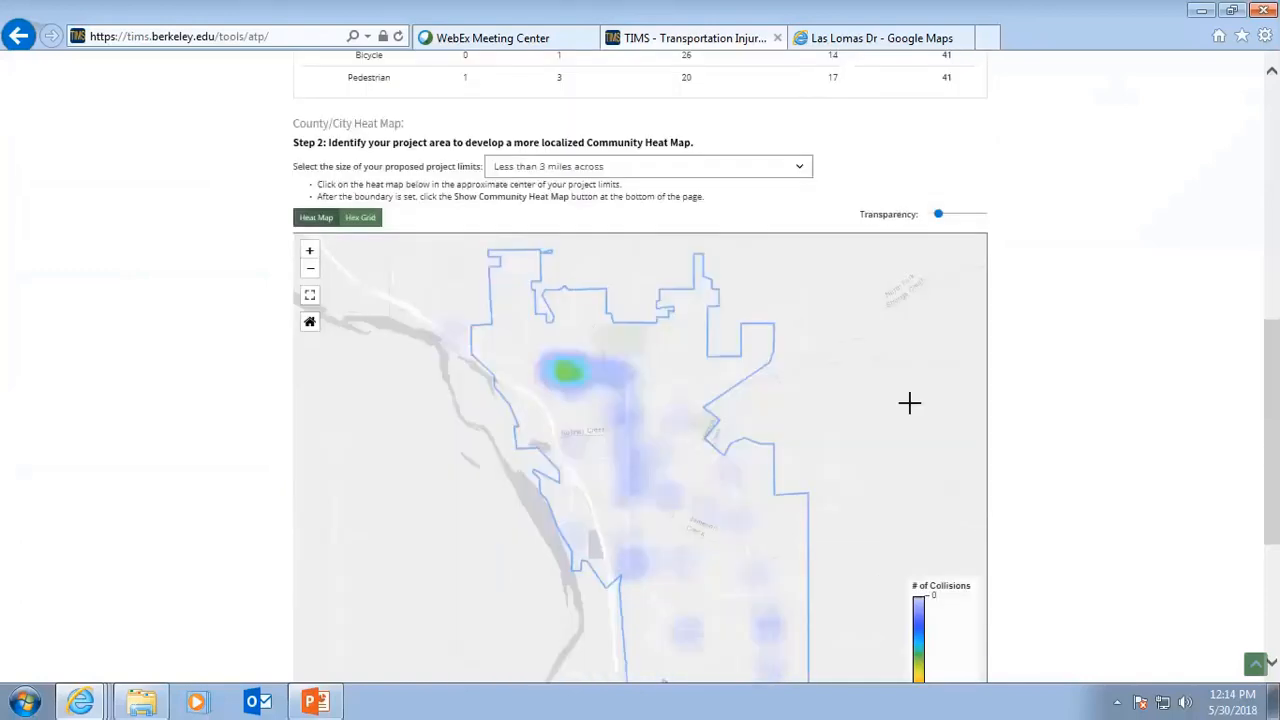
scroll(909, 403, "down", 1)
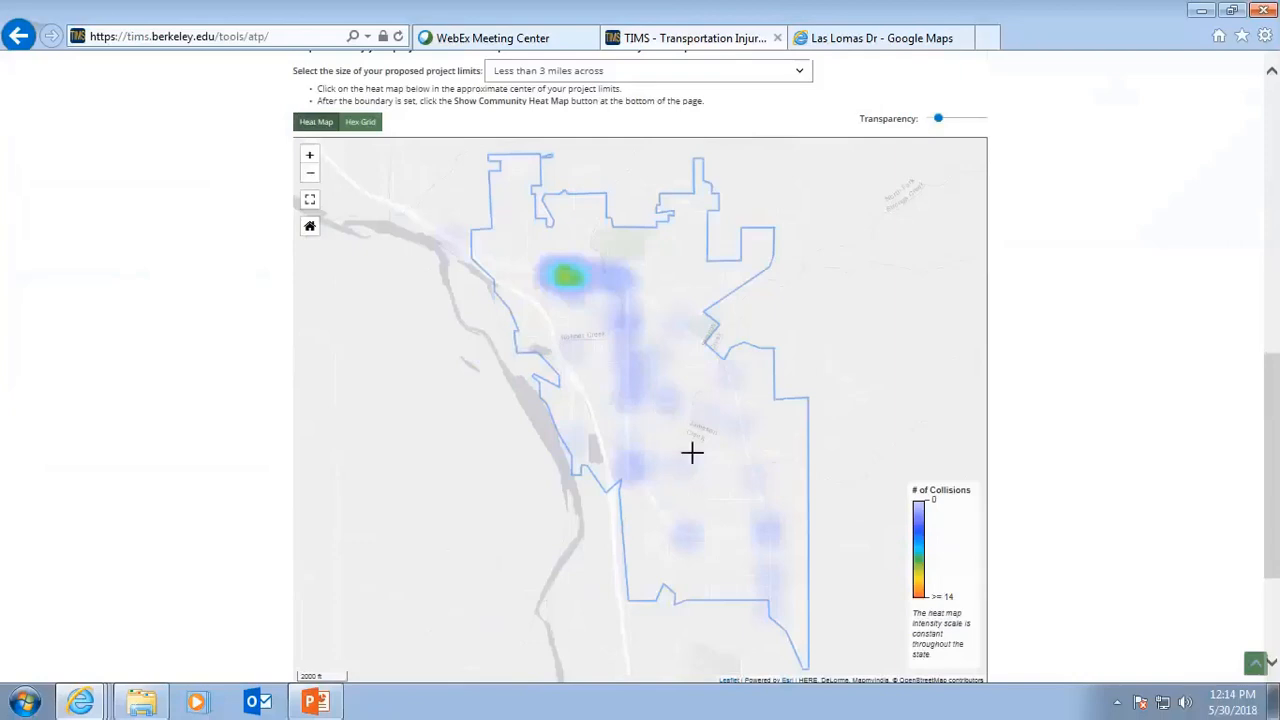
scroll(718, 407, "up", 1)
scroll(718, 407, "up", 1)
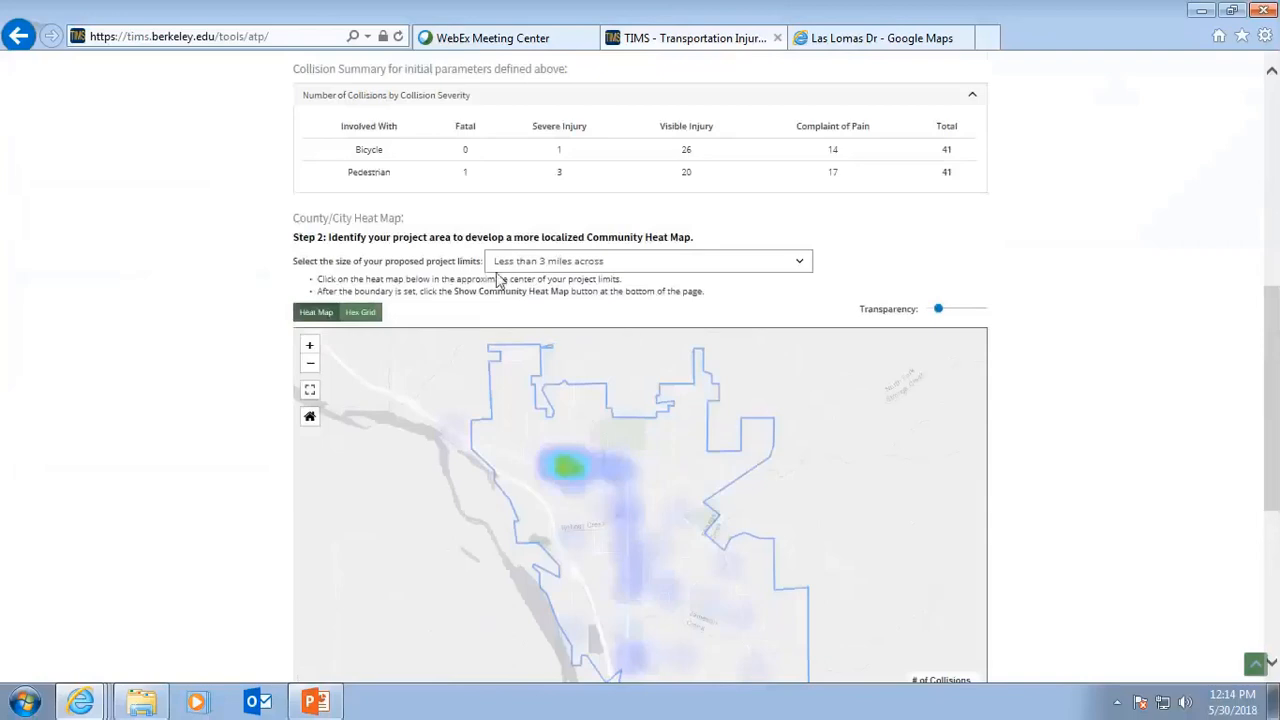
left_click(654, 597)
scroll(651, 526, "down", 2)
scroll(651, 524, "down", 1)
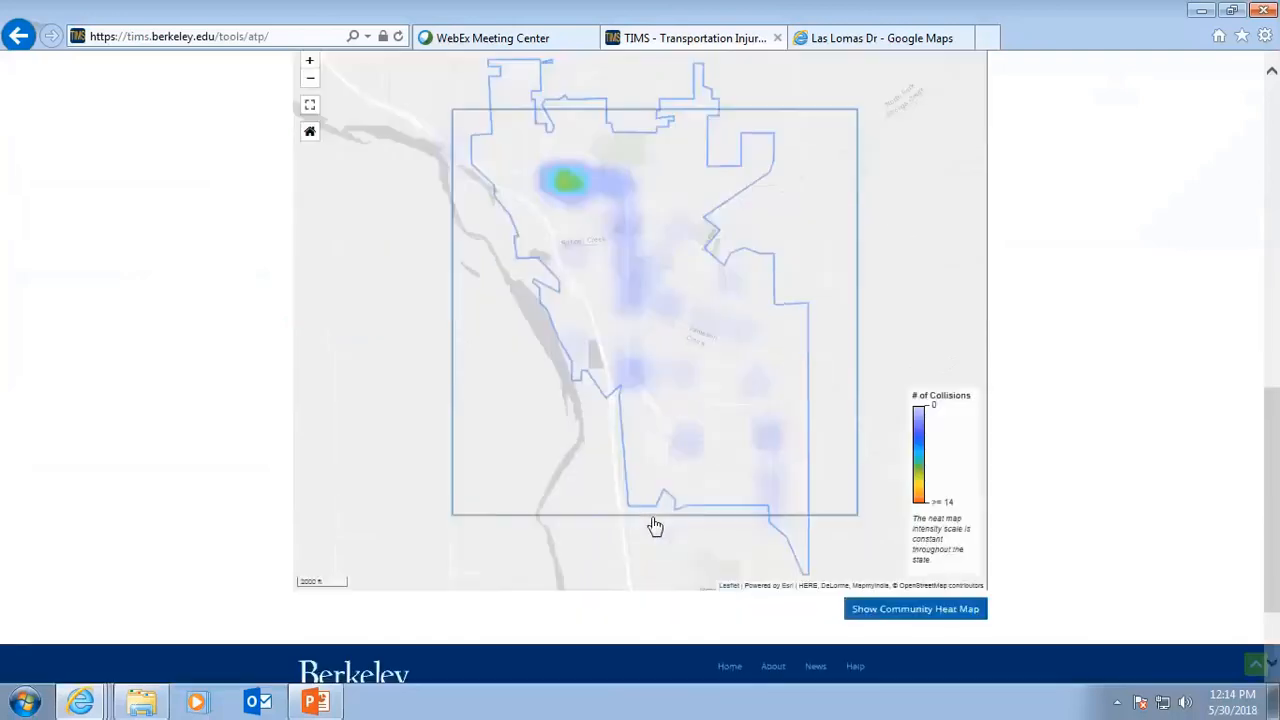
scroll(651, 526, "up", 3)
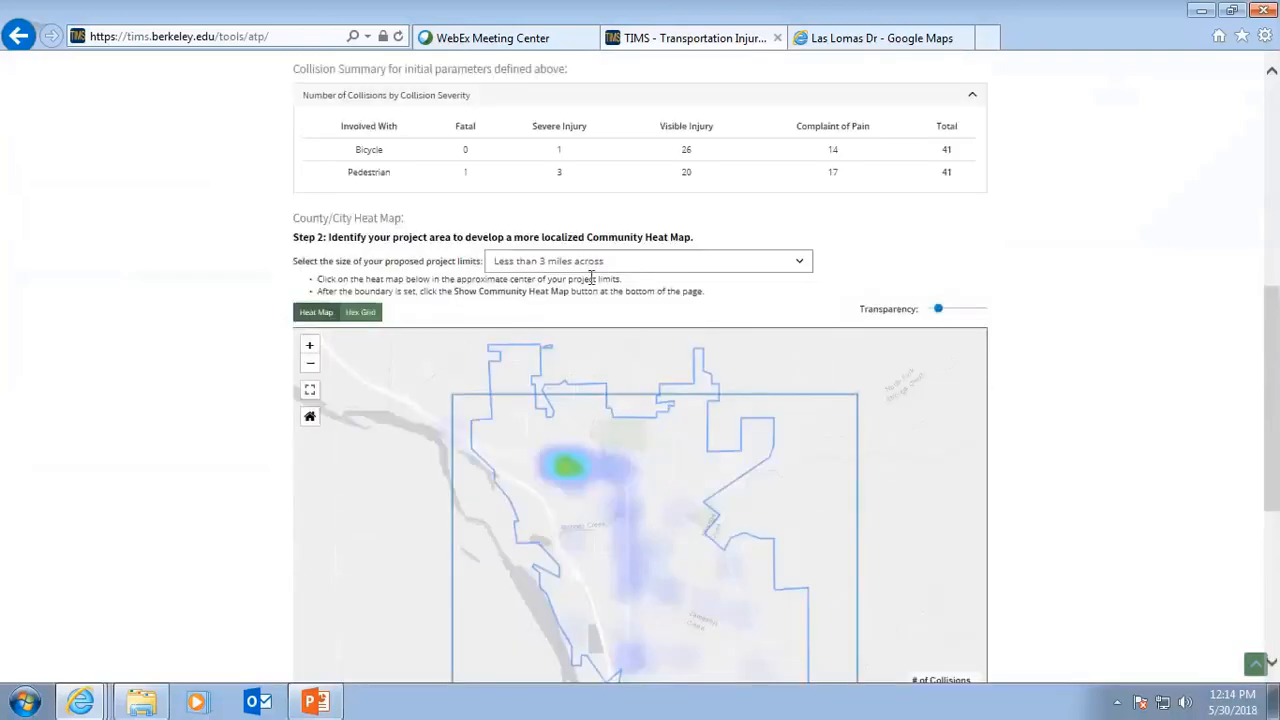
Set the project limits size to over 10 miles across or the majority of the city/county, and show the community heat map.
left_click(805, 265)
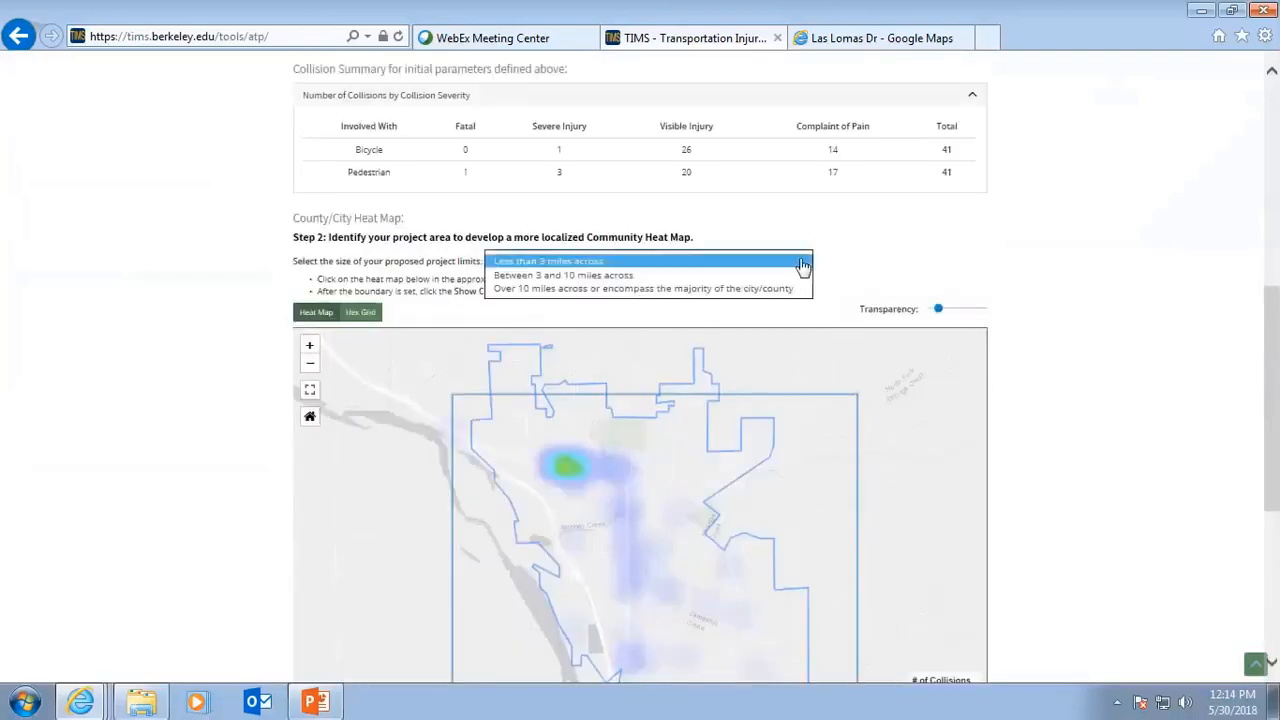
left_click(680, 289)
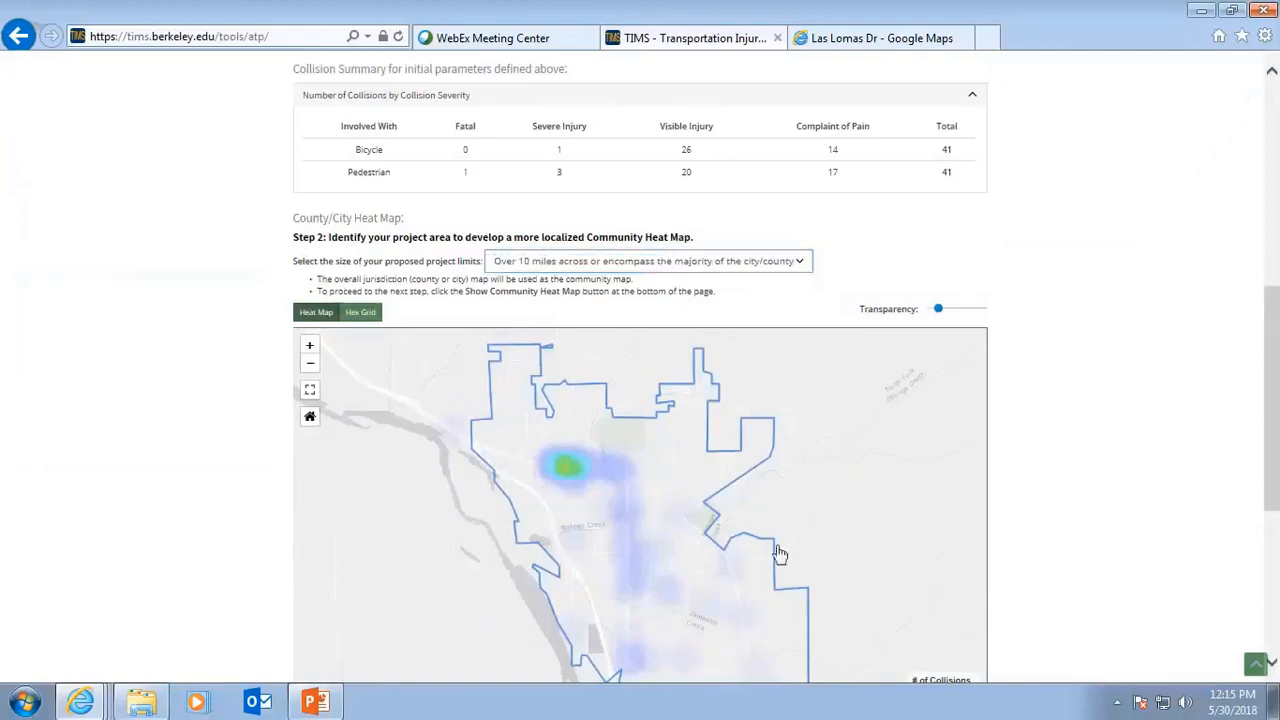
scroll(785, 551, "down", 3)
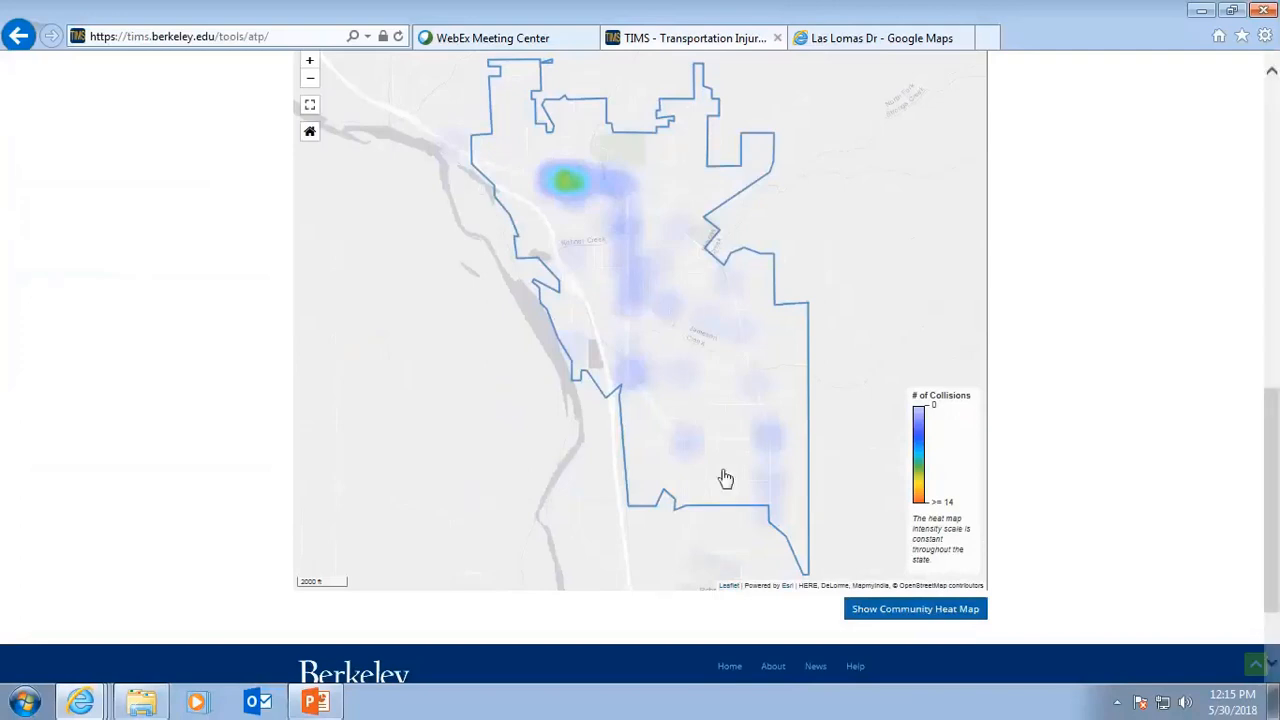
left_click(908, 612)
Draw a polygon project boundary enclosing the city limits on the community heat map.
scroll(908, 612, "down", 2)
scroll(908, 612, "down", 4)
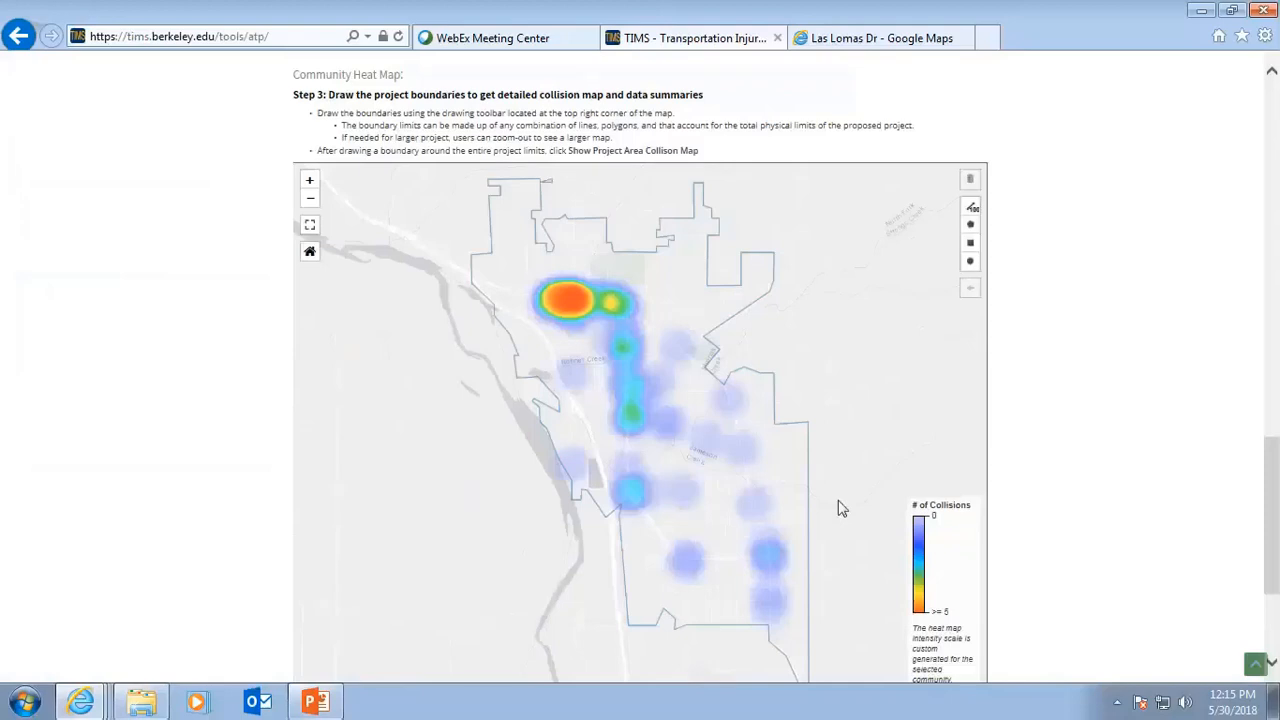
left_click(970, 224)
left_click(493, 141)
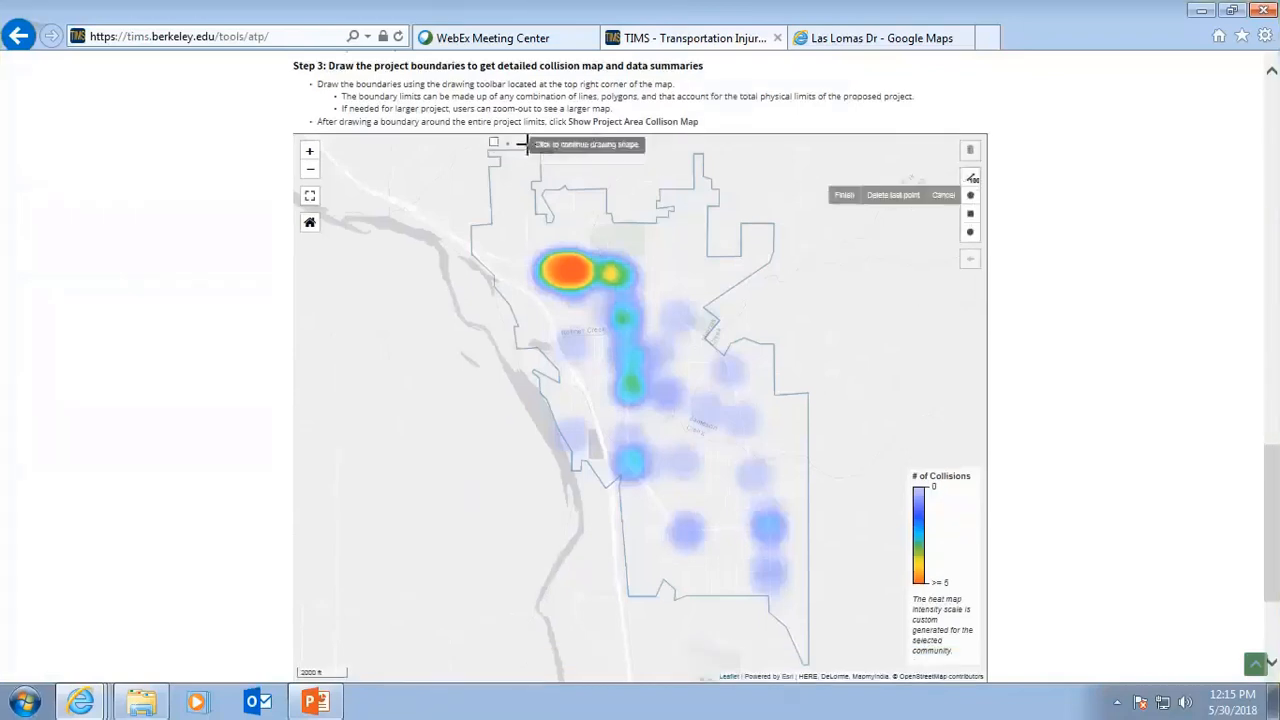
left_click(762, 148)
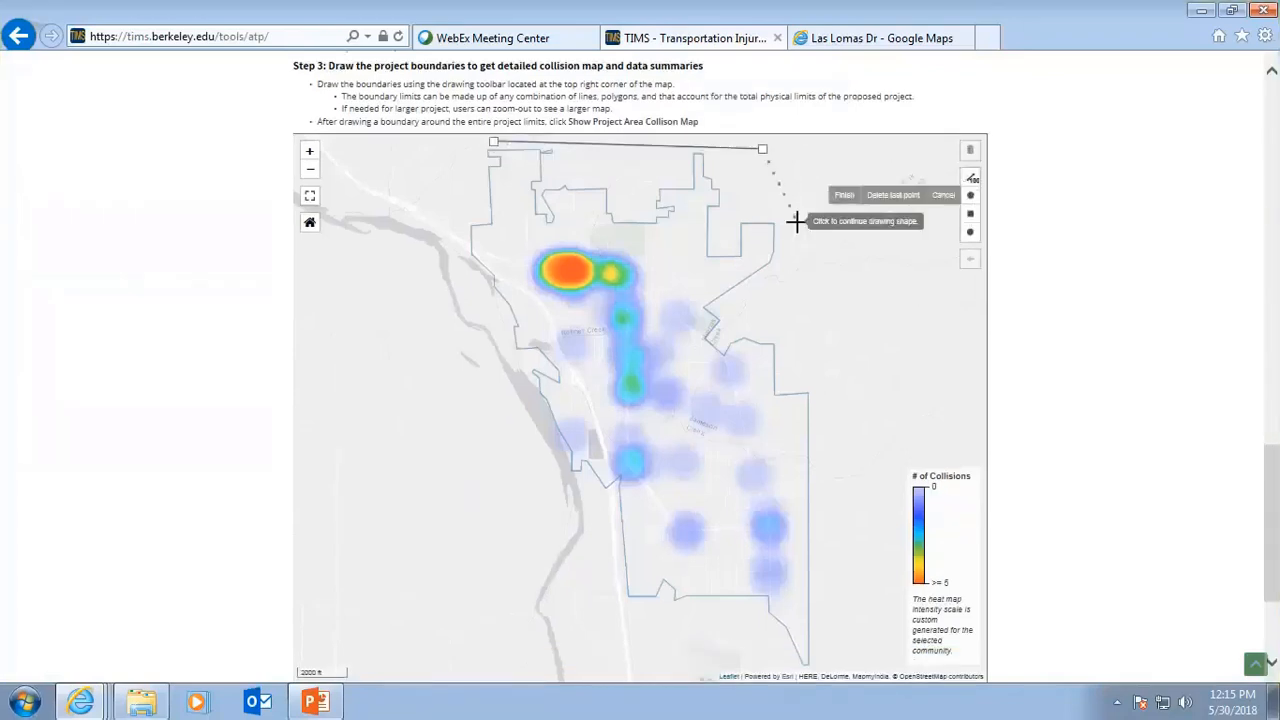
left_click(813, 324)
left_click(825, 665)
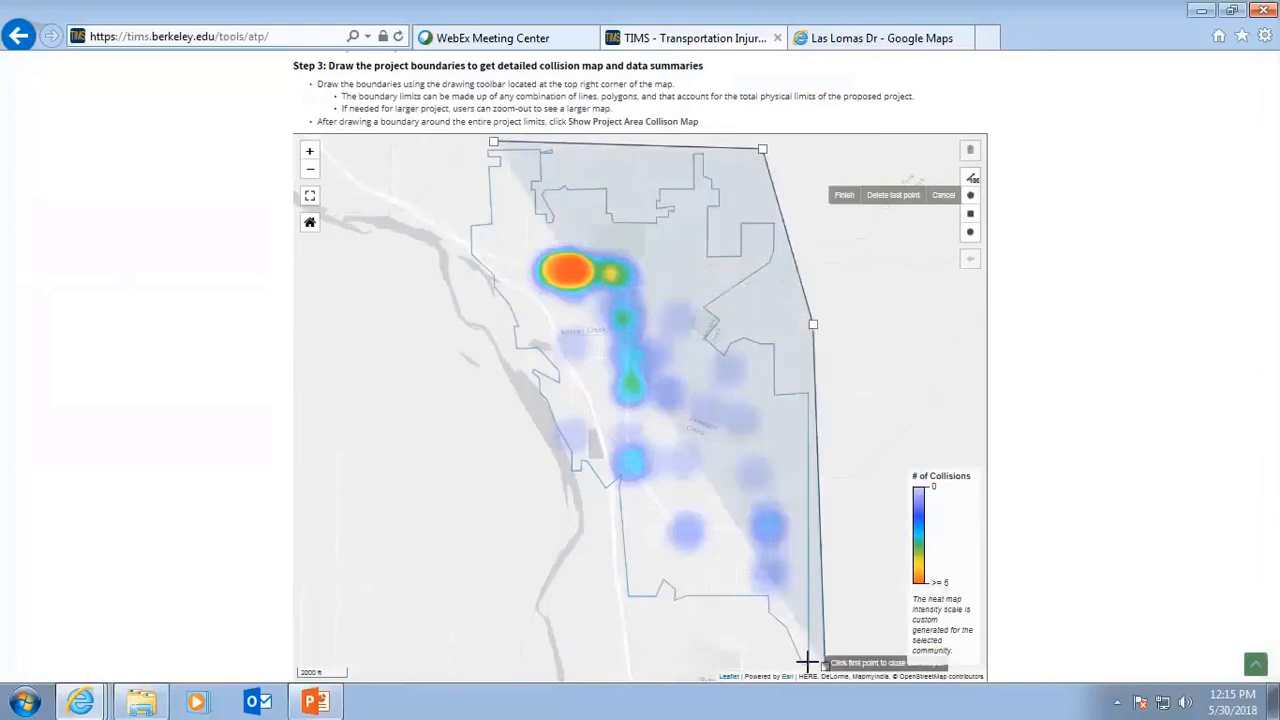
left_click(733, 652)
left_click(588, 595)
left_click(470, 331)
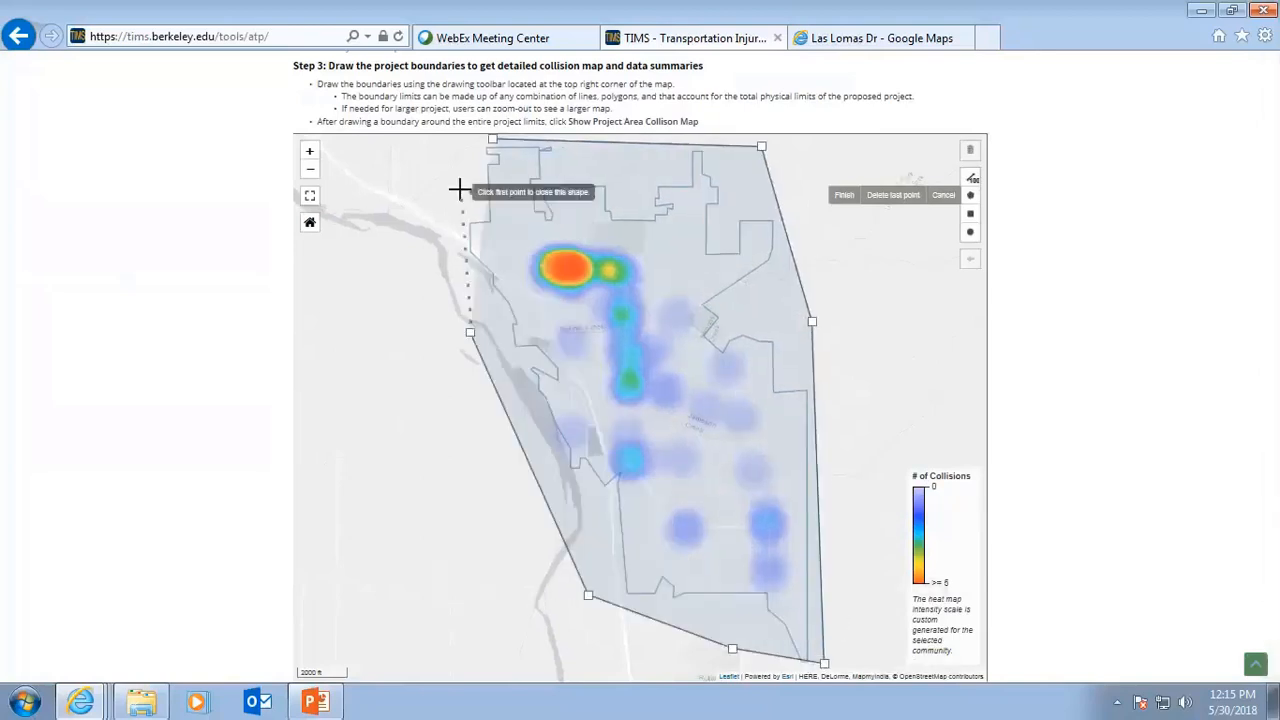
left_click(460, 187)
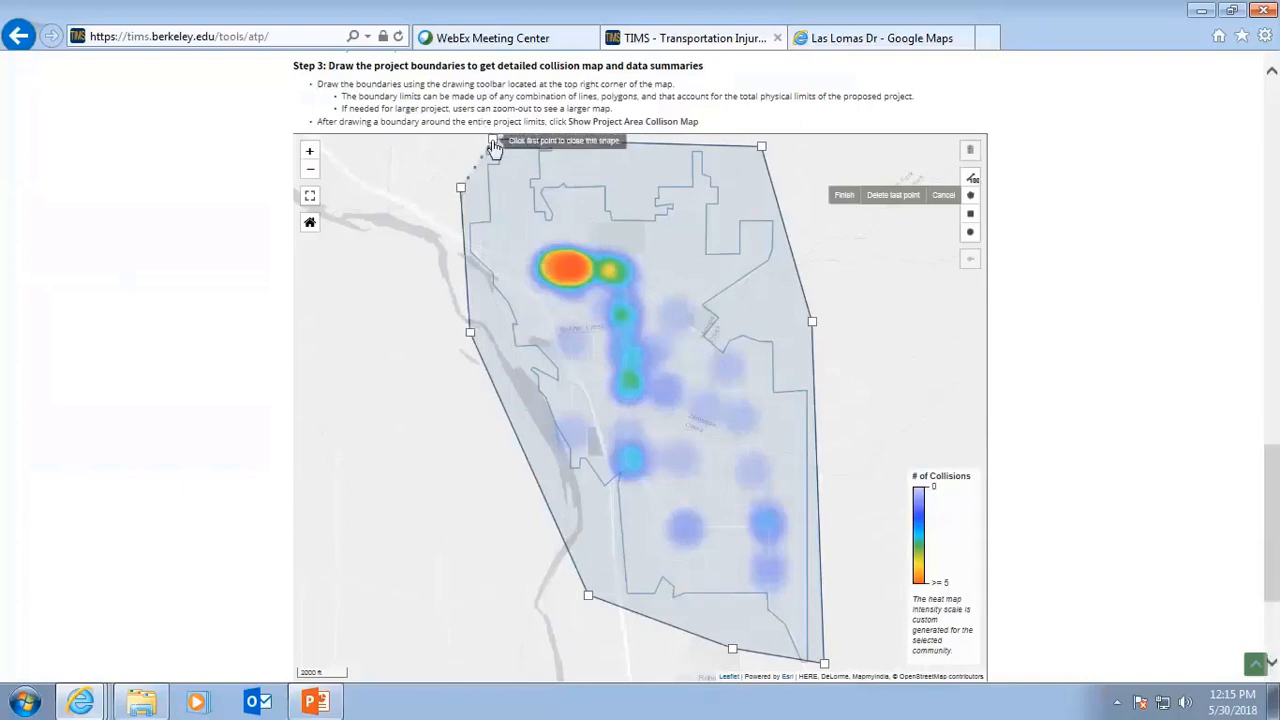
left_click(493, 141)
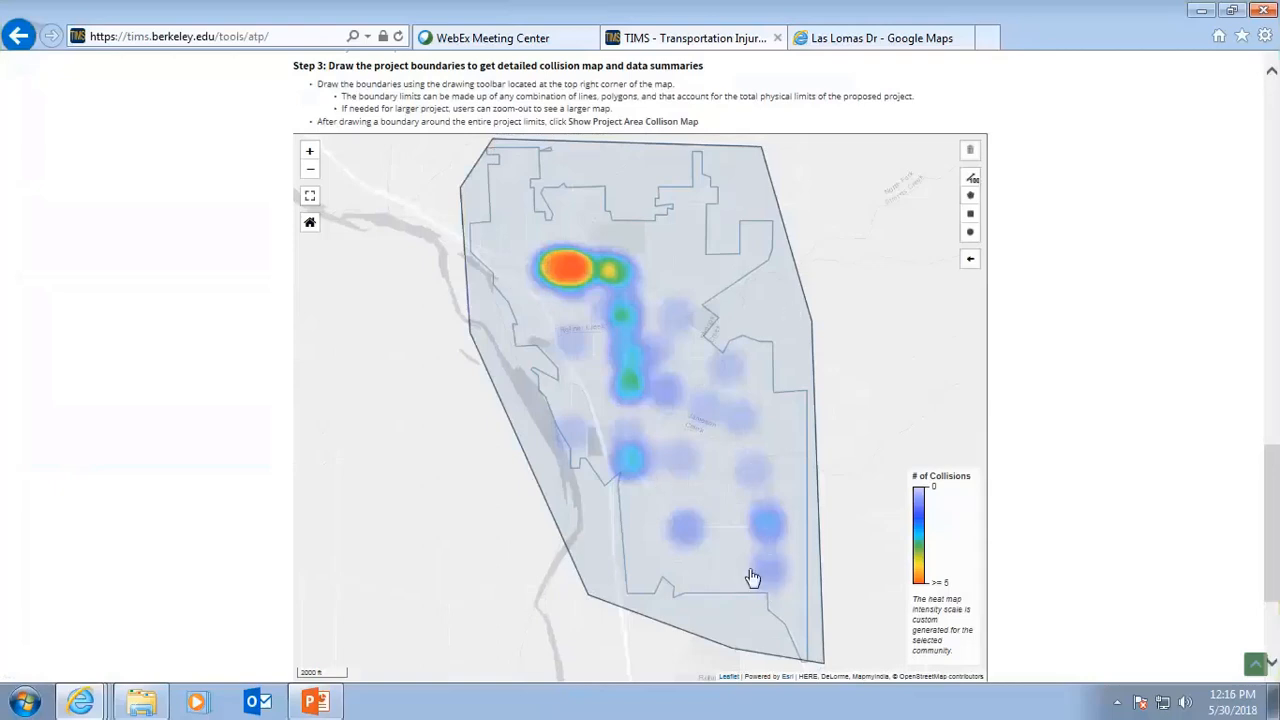
Show the project area collision map for the drawn boundary.
scroll(850, 635, "down", 2)
scroll(862, 615, "down", 2)
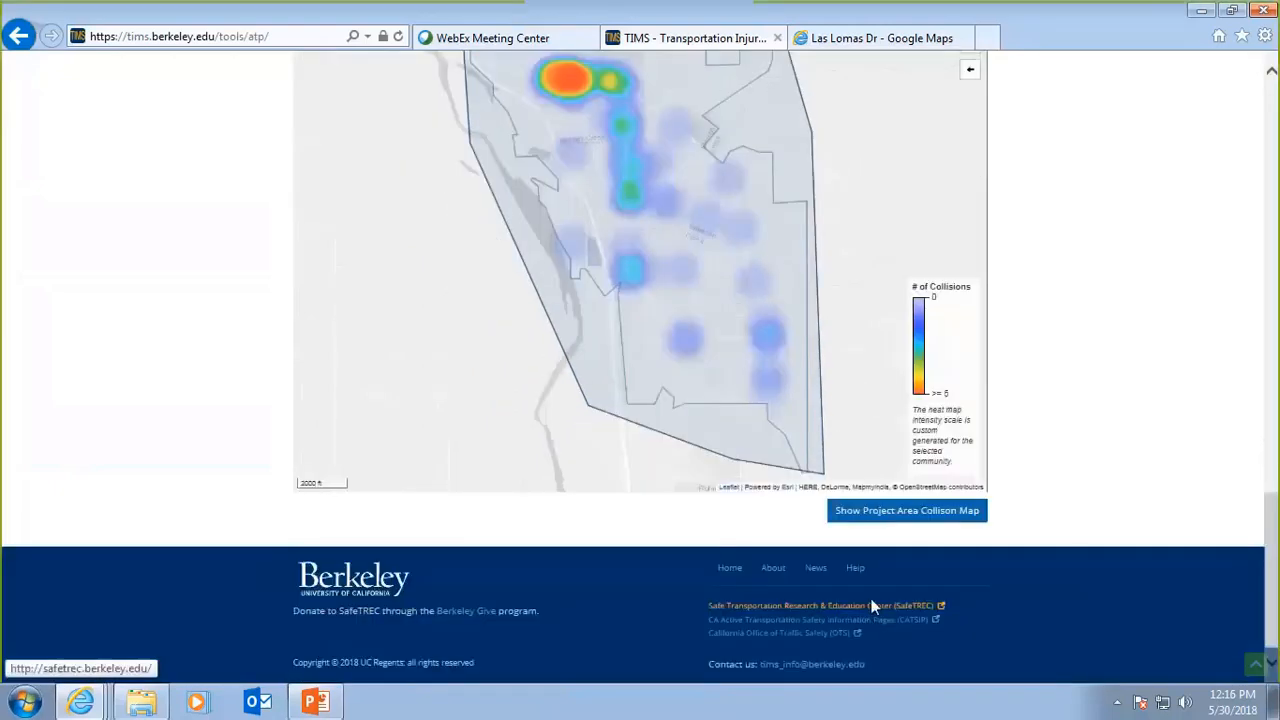
left_click(899, 515)
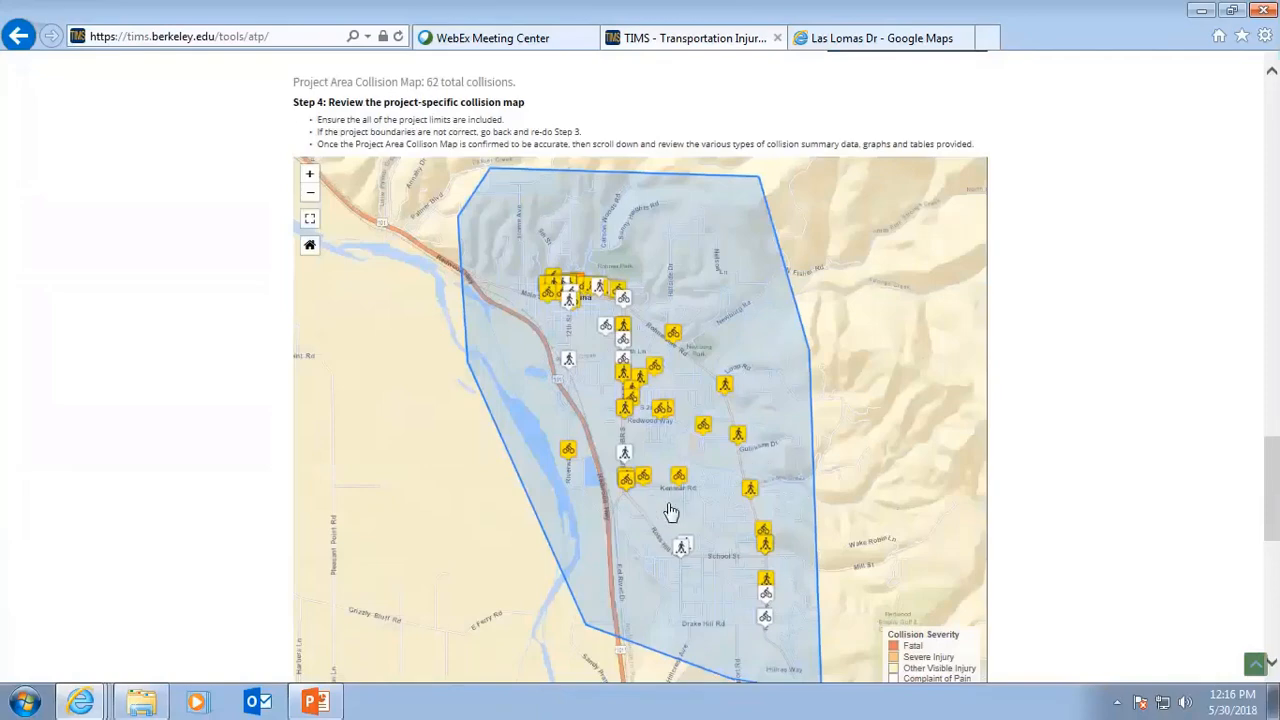
Zoom into the downtown collision hotspot on the community heat map and draw a small circle boundary over it.
scroll(686, 500, "up", 10)
scroll(577, 471, "down", 2)
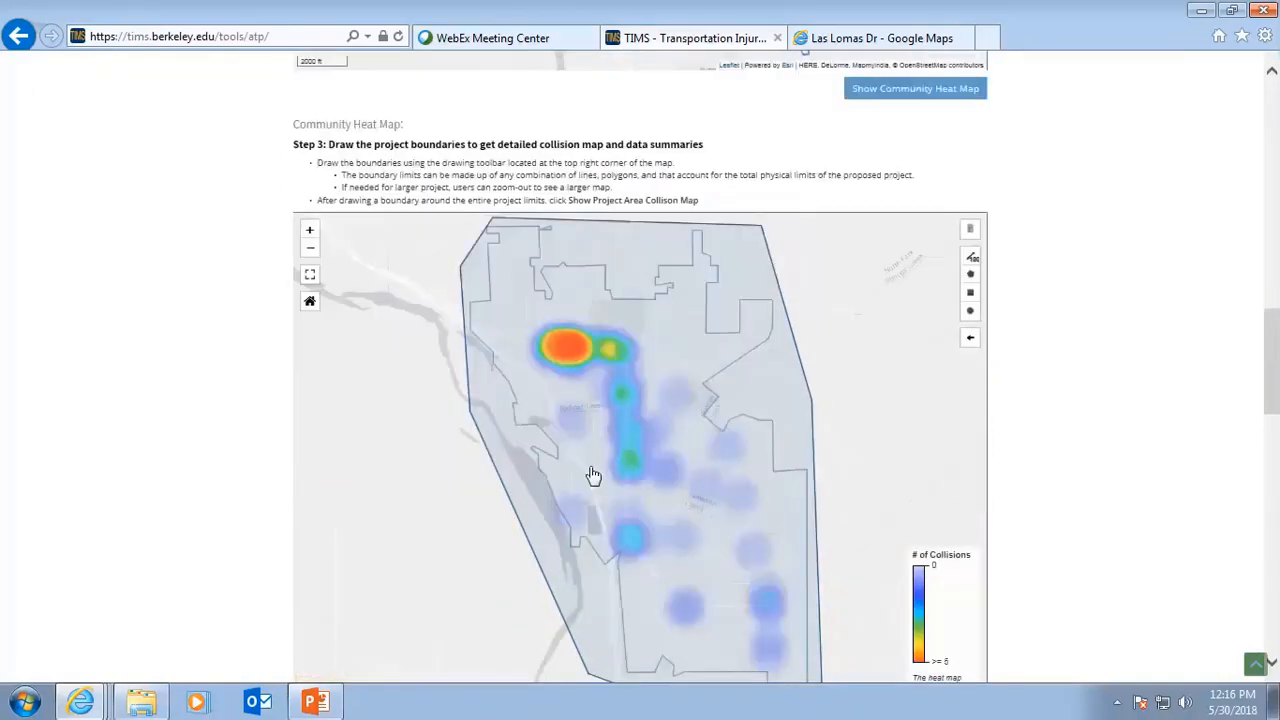
scroll(593, 474, "down", 1)
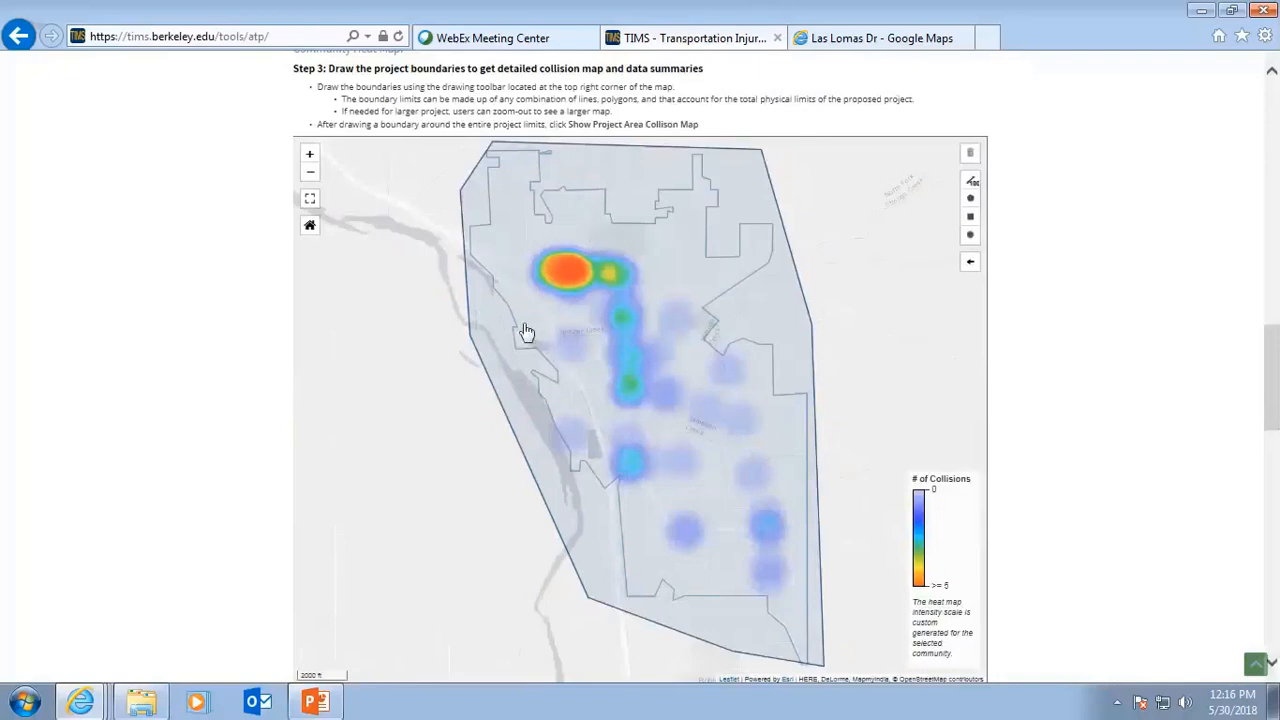
left_click(310, 157)
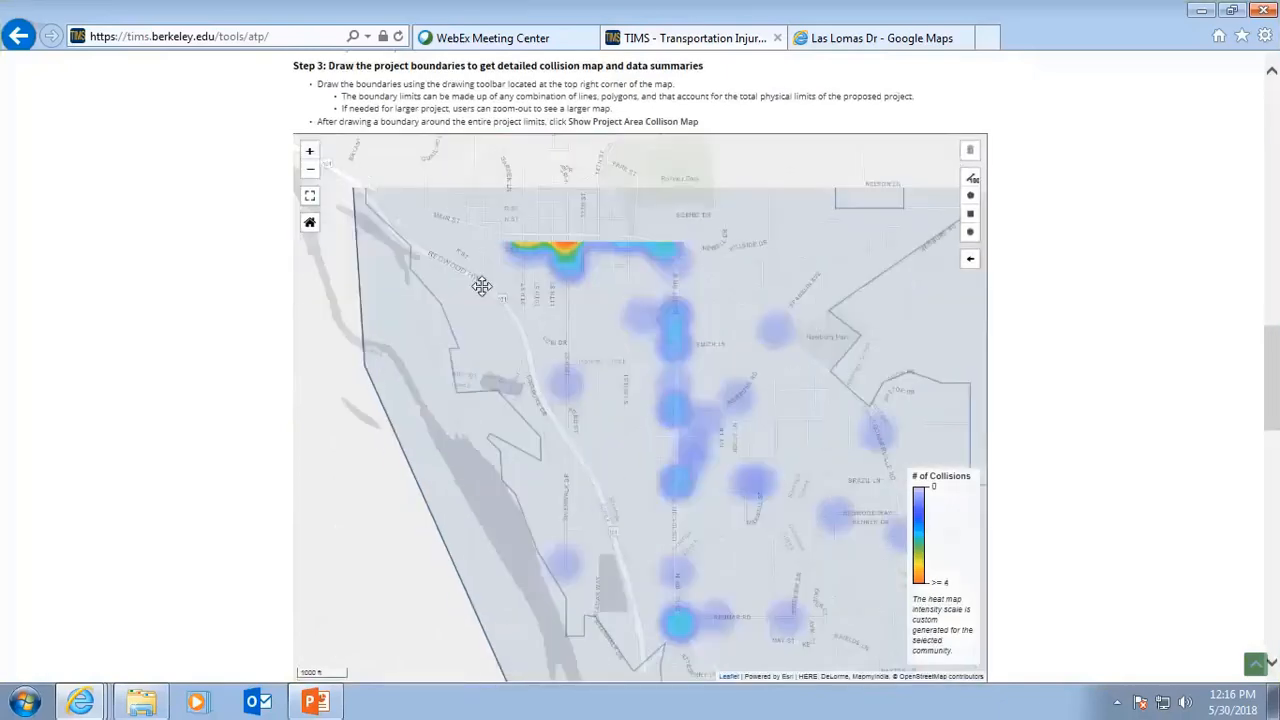
left_click(309, 153)
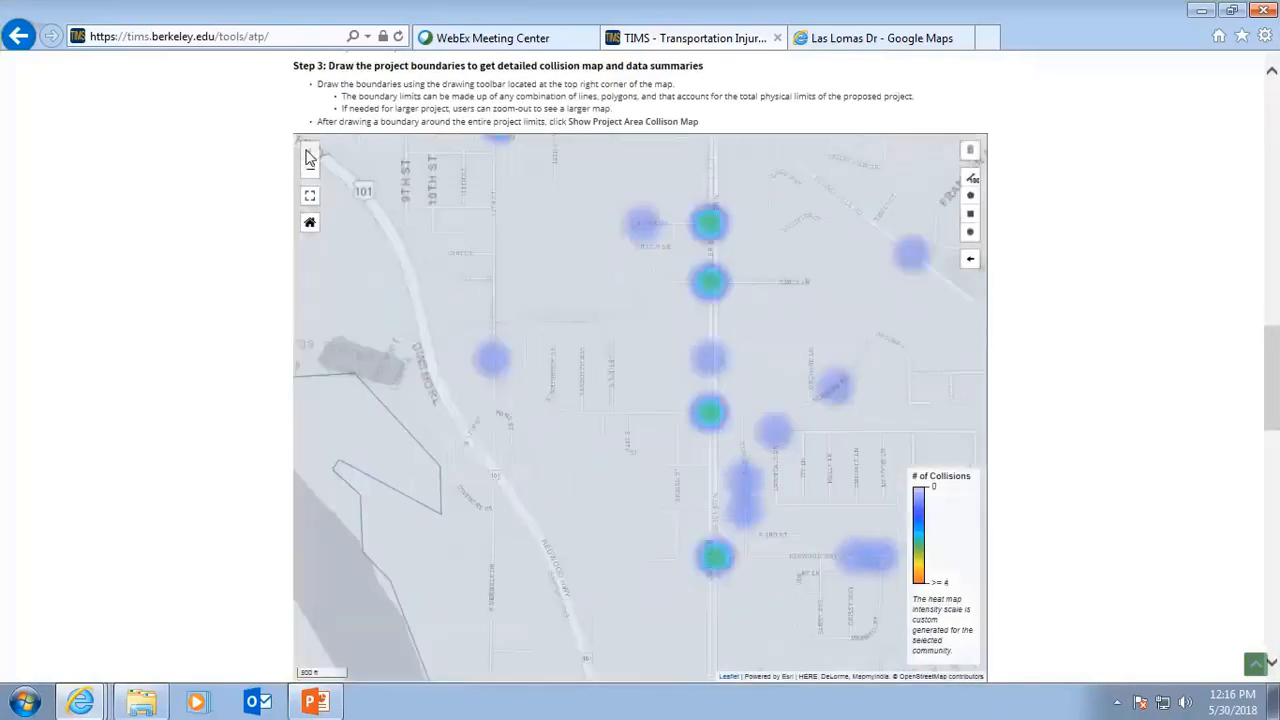
left_click_drag(402, 177, 479, 307)
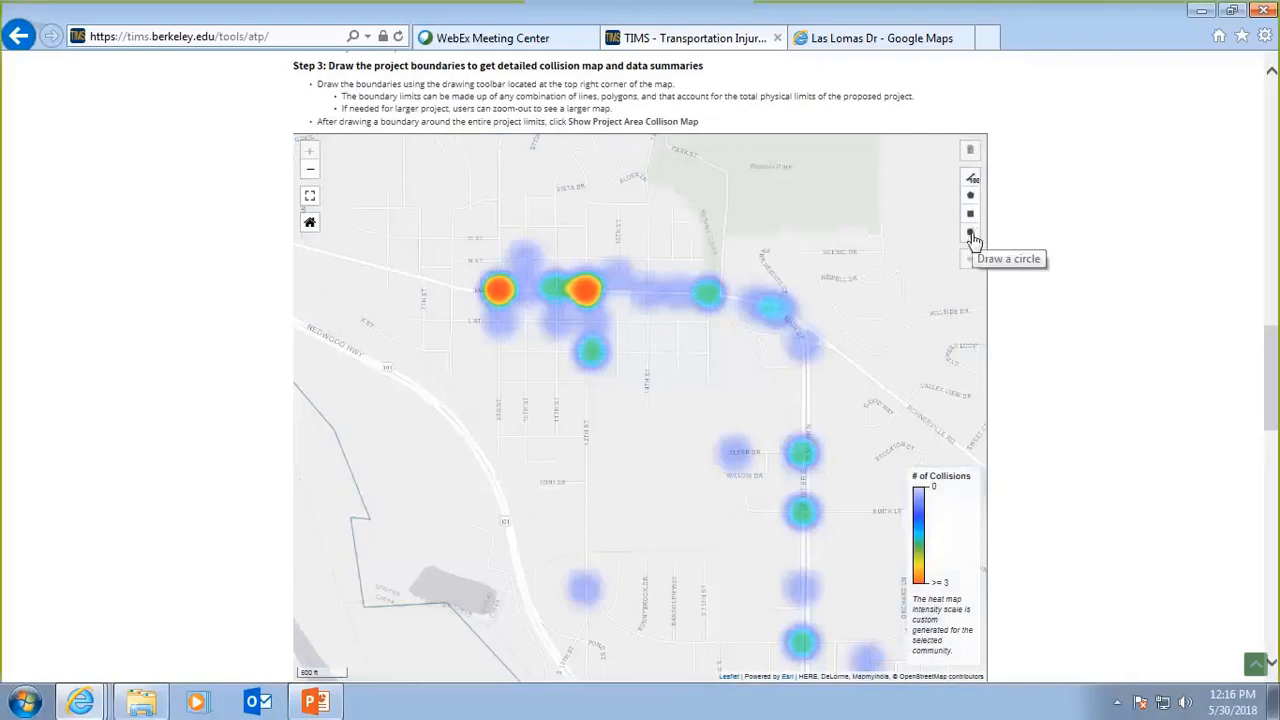
left_click(971, 236)
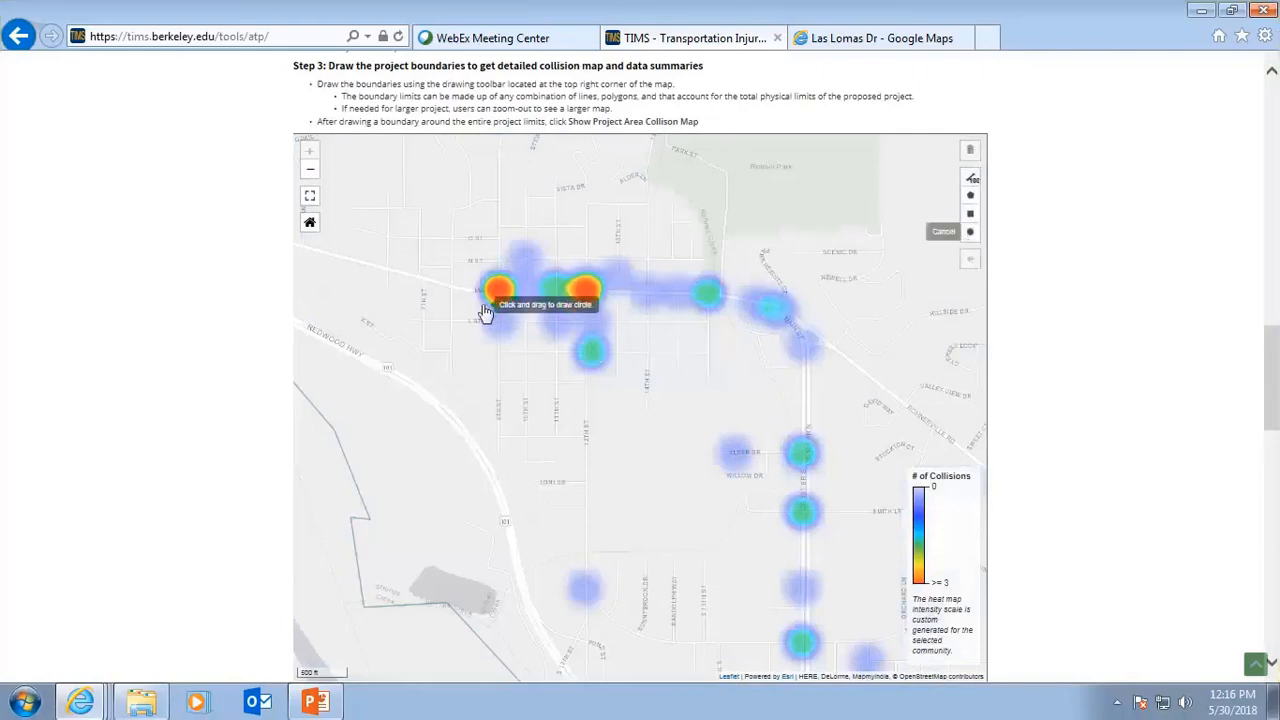
left_click_drag(479, 297, 558, 326)
Draw more small circle boundaries over the neighbouring downtown and Main Street collision hotspots.
left_click(969, 236)
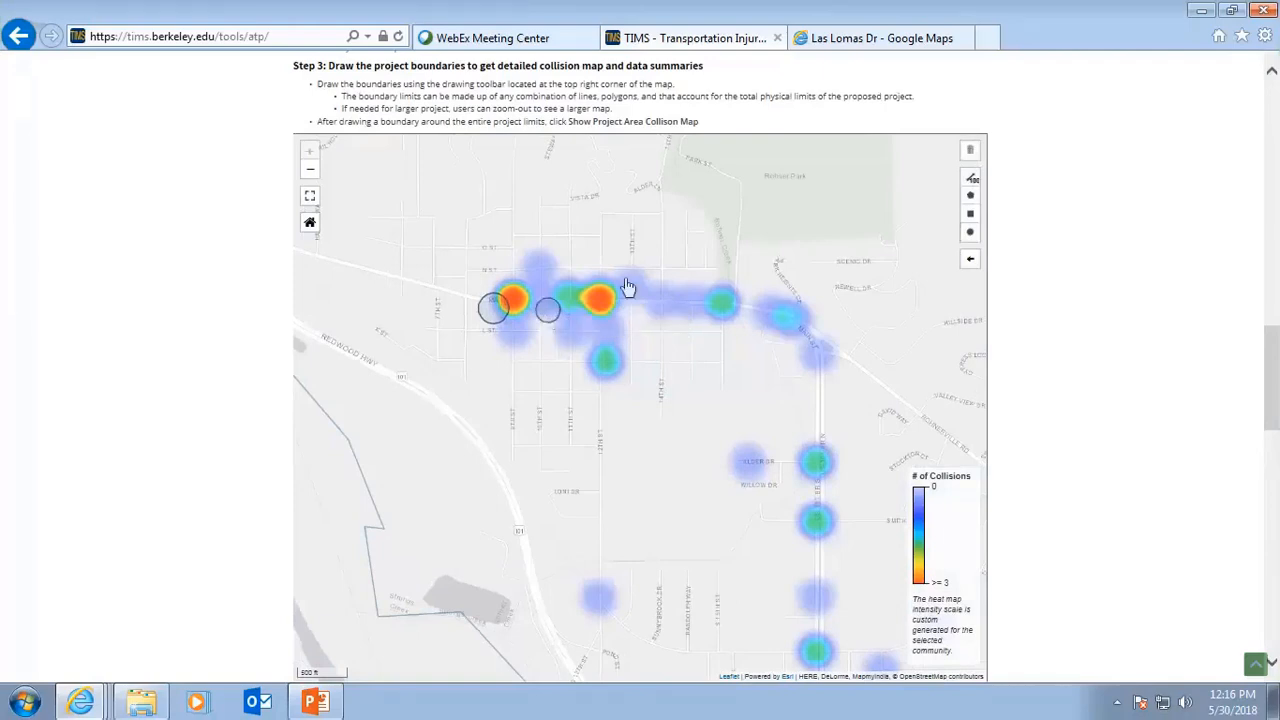
left_click_drag(628, 288, 637, 296)
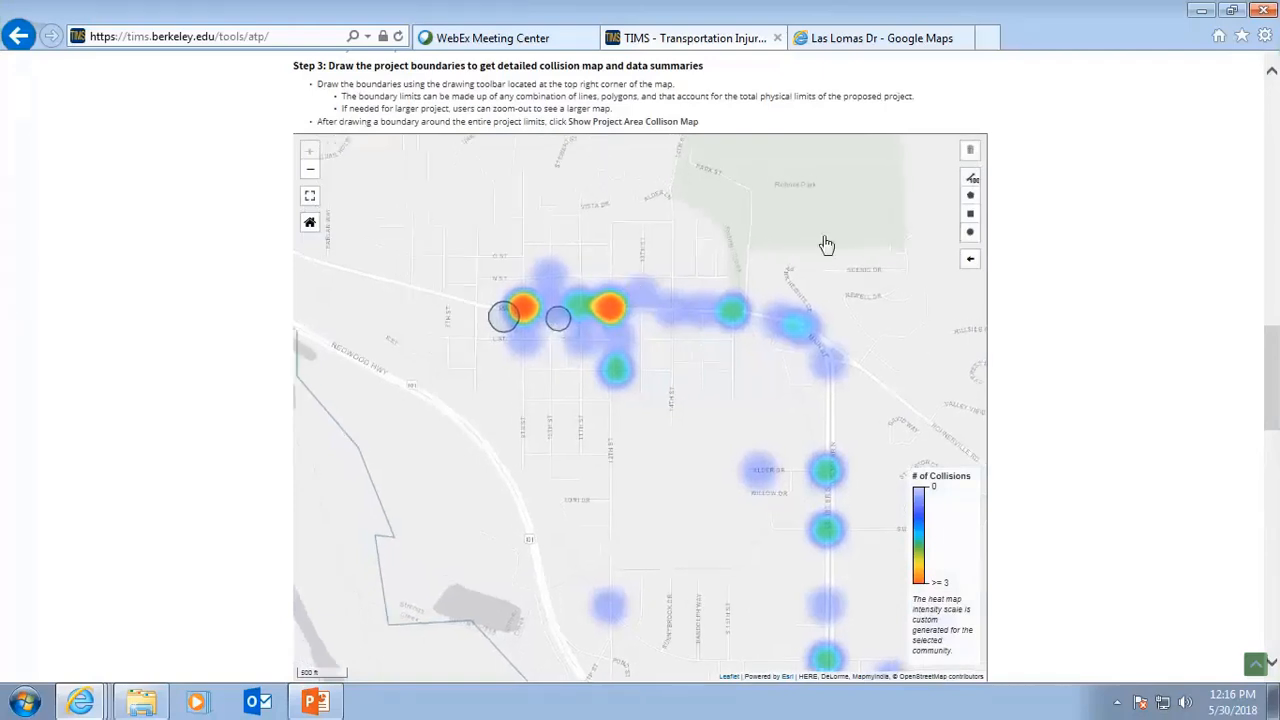
left_click(969, 232)
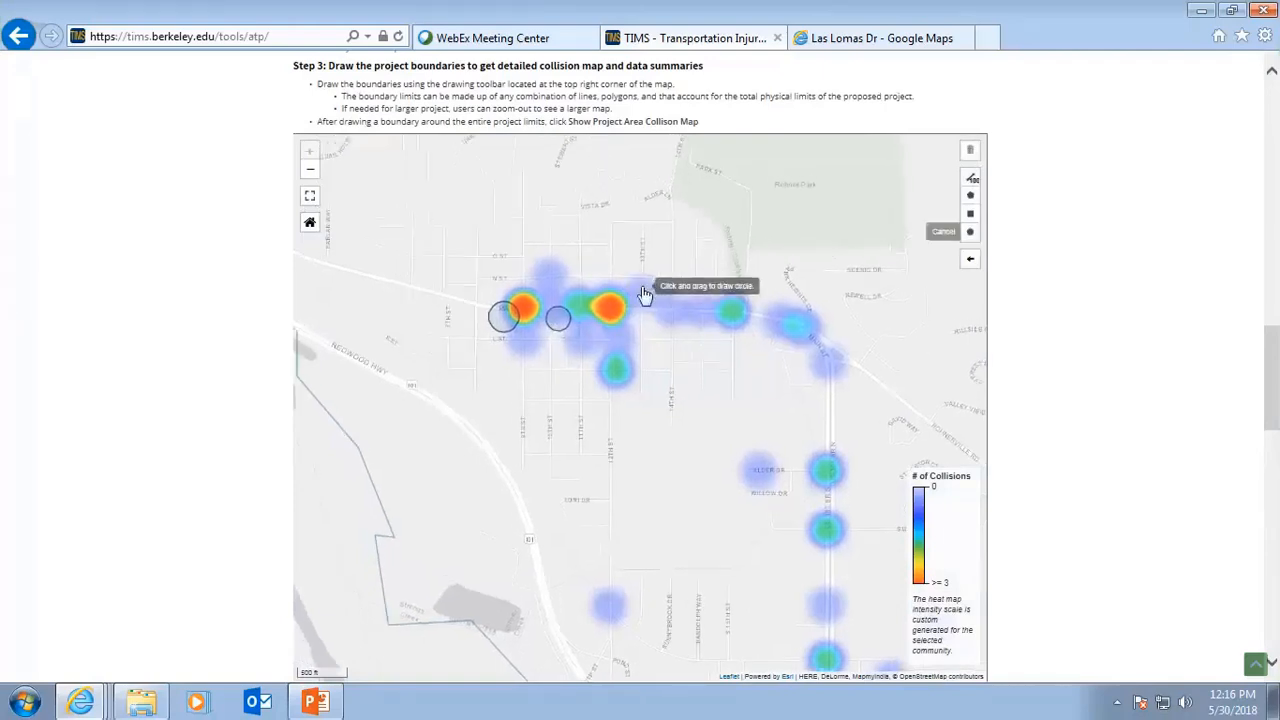
left_click_drag(621, 290, 634, 296)
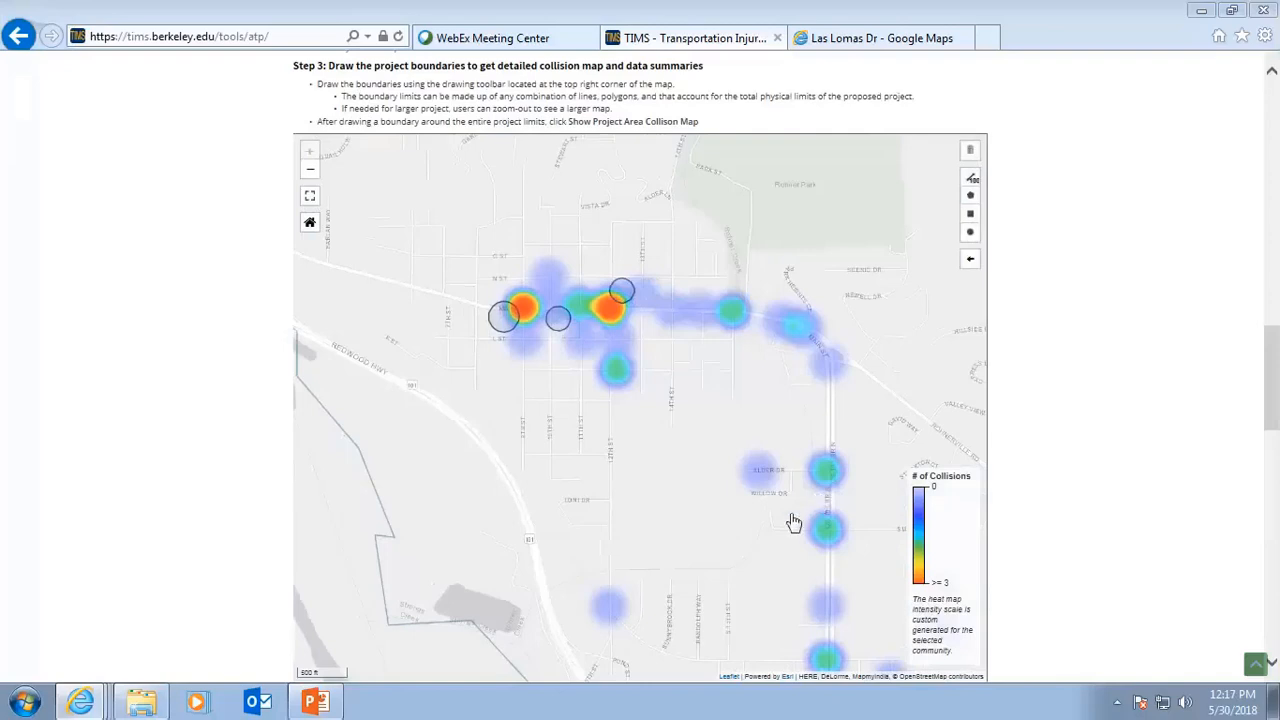
left_click_drag(791, 516, 802, 517)
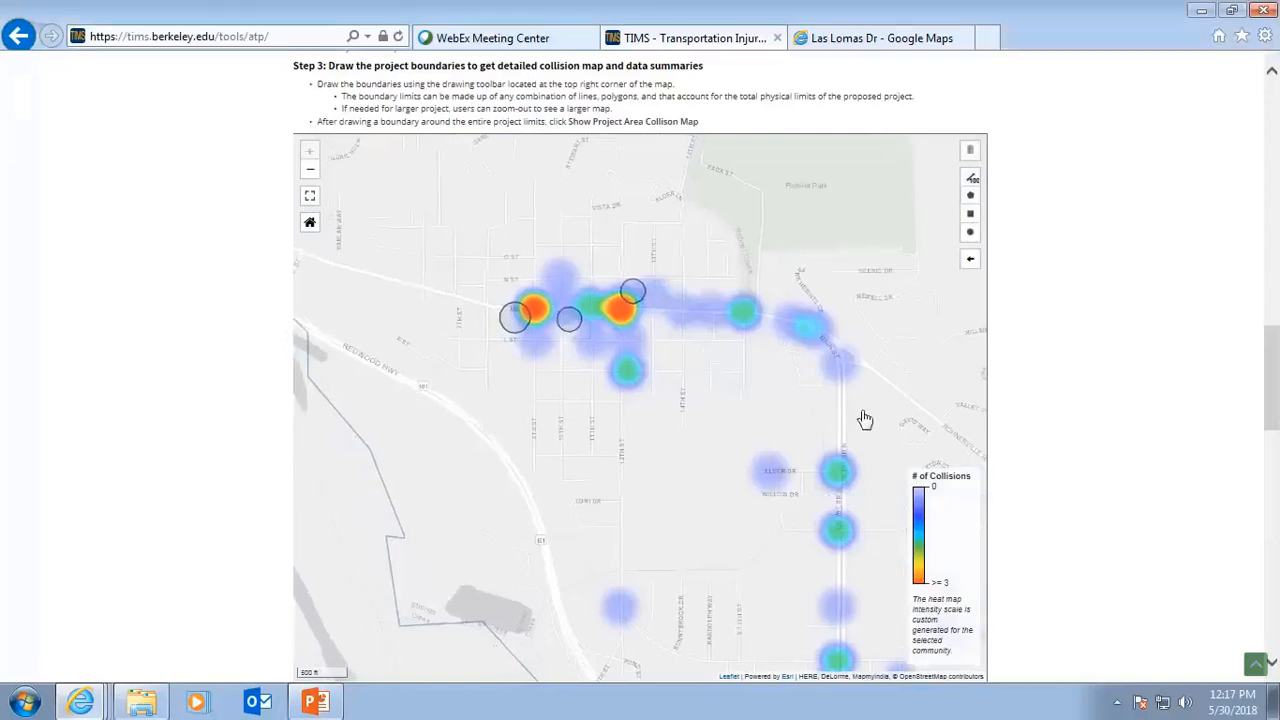
left_click(968, 234)
left_click_drag(826, 511, 838, 524)
Pan south and draw a small circle boundary over the hotspot near School St.
left_click_drag(794, 629, 727, 232)
left_click_drag(750, 530, 723, 337)
left_click_drag(743, 525, 599, 284)
left_click_drag(764, 611, 689, 490)
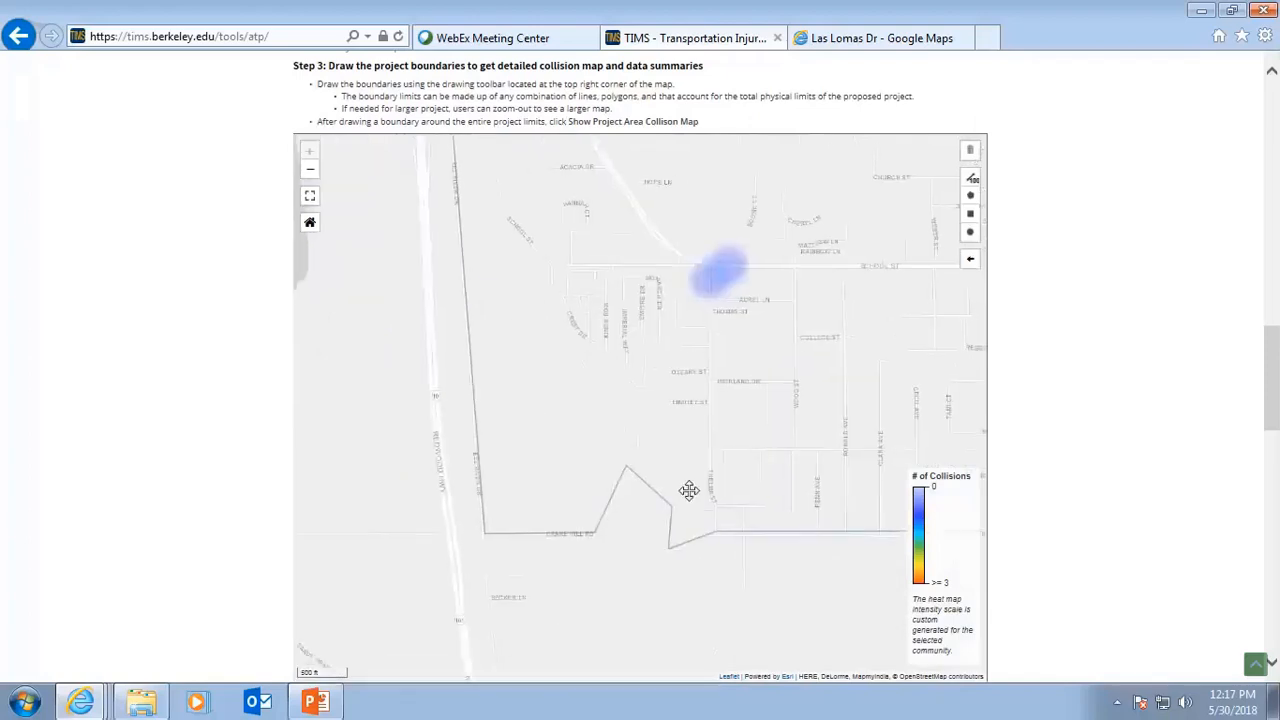
left_click(971, 233)
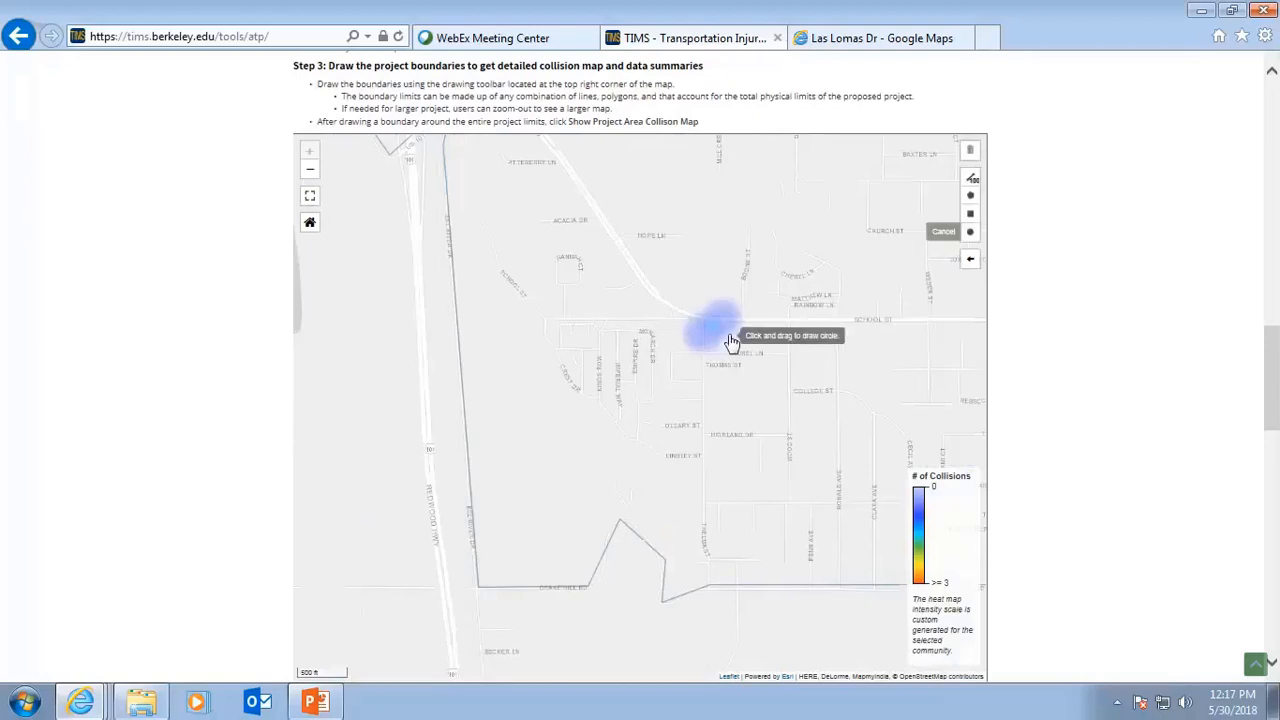
left_click_drag(720, 327, 737, 330)
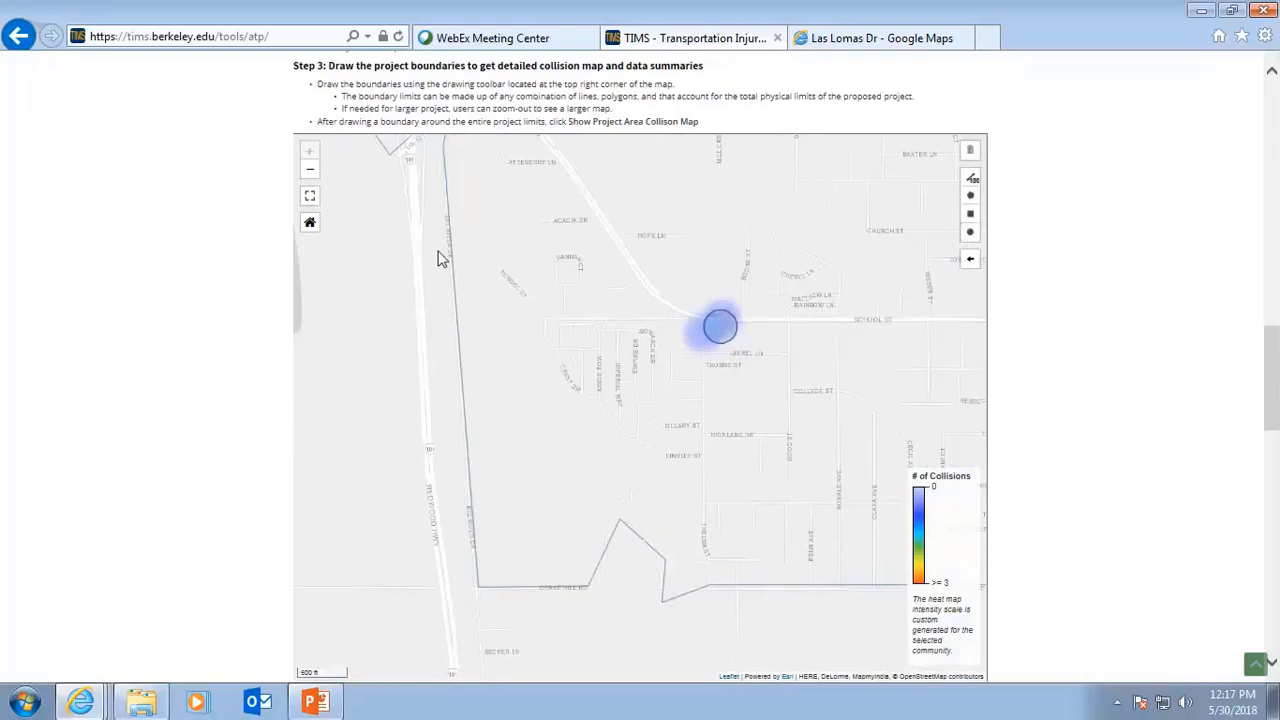
Reset the map view and draw a polygon project boundary enclosing the entire city limits and the circles.
left_click(310, 225)
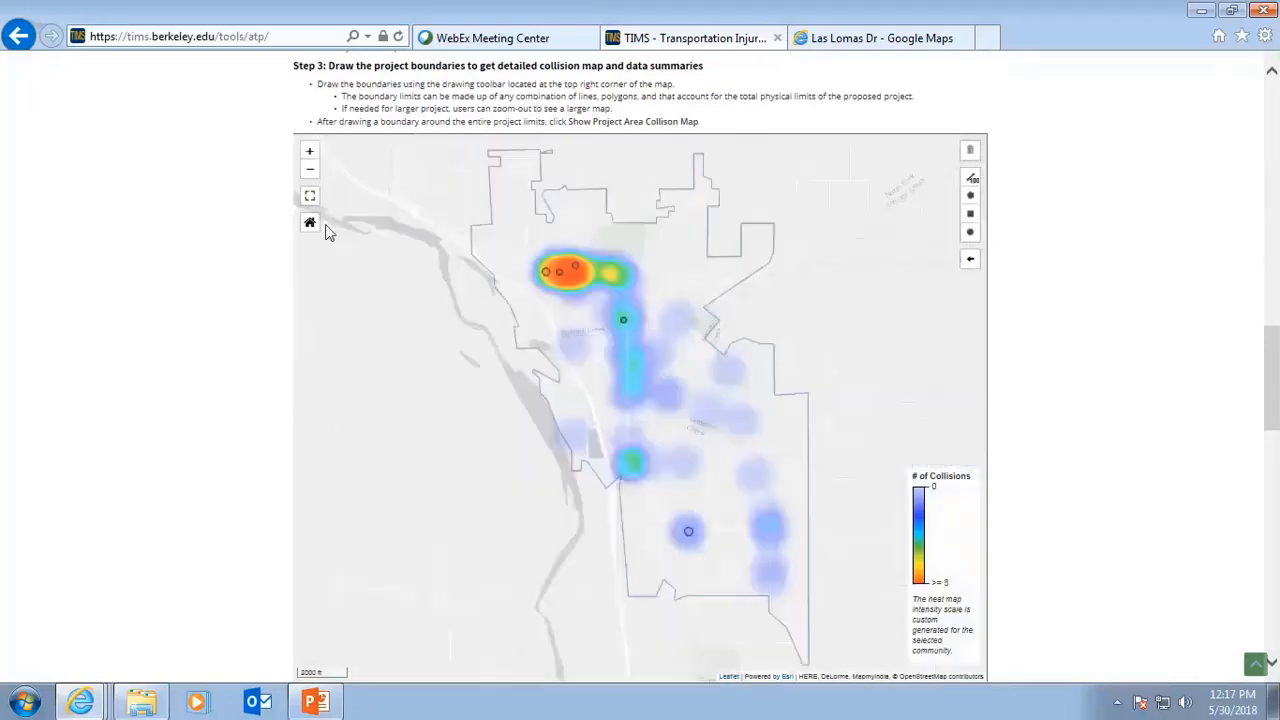
left_click(971, 196)
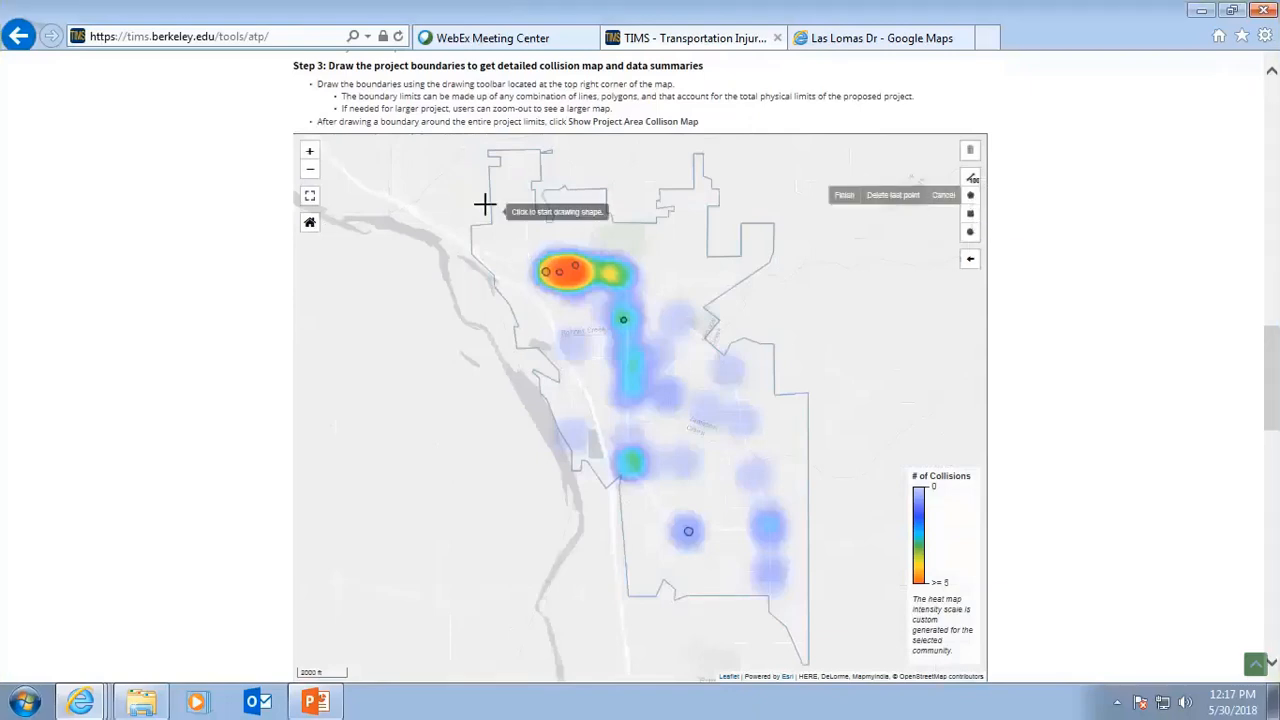
left_click(482, 143)
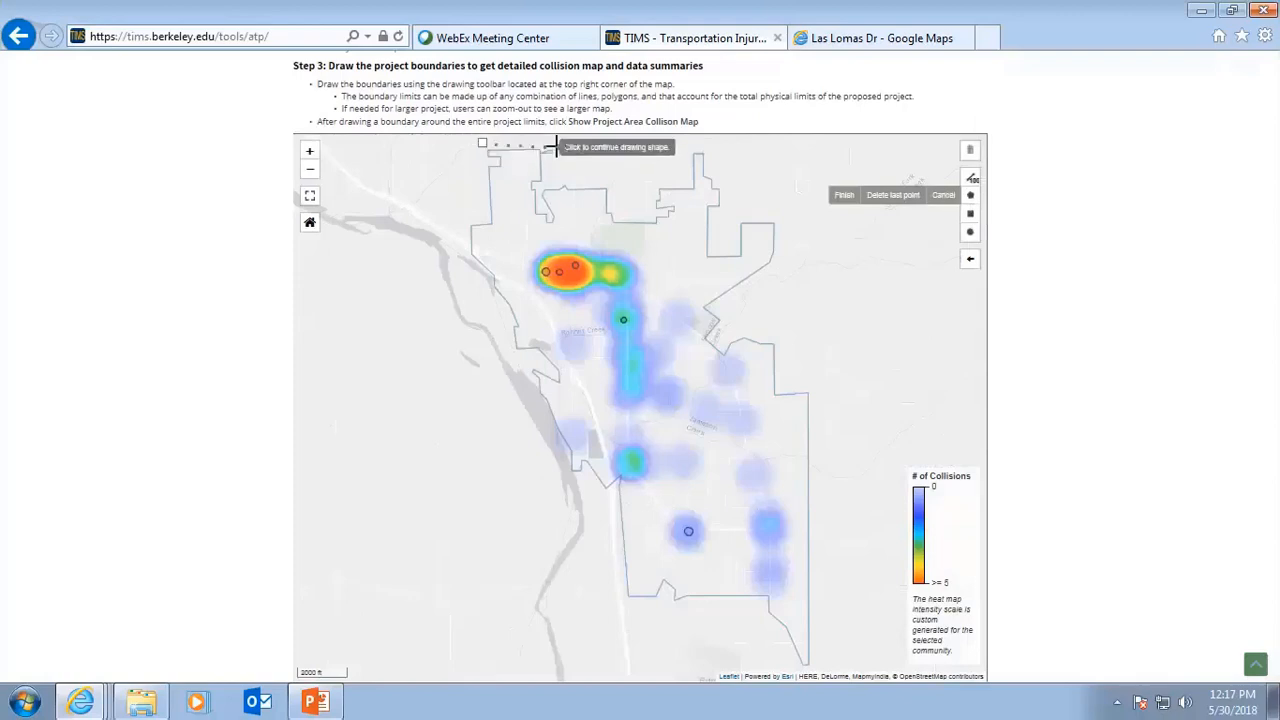
left_click(711, 151)
left_click(836, 308)
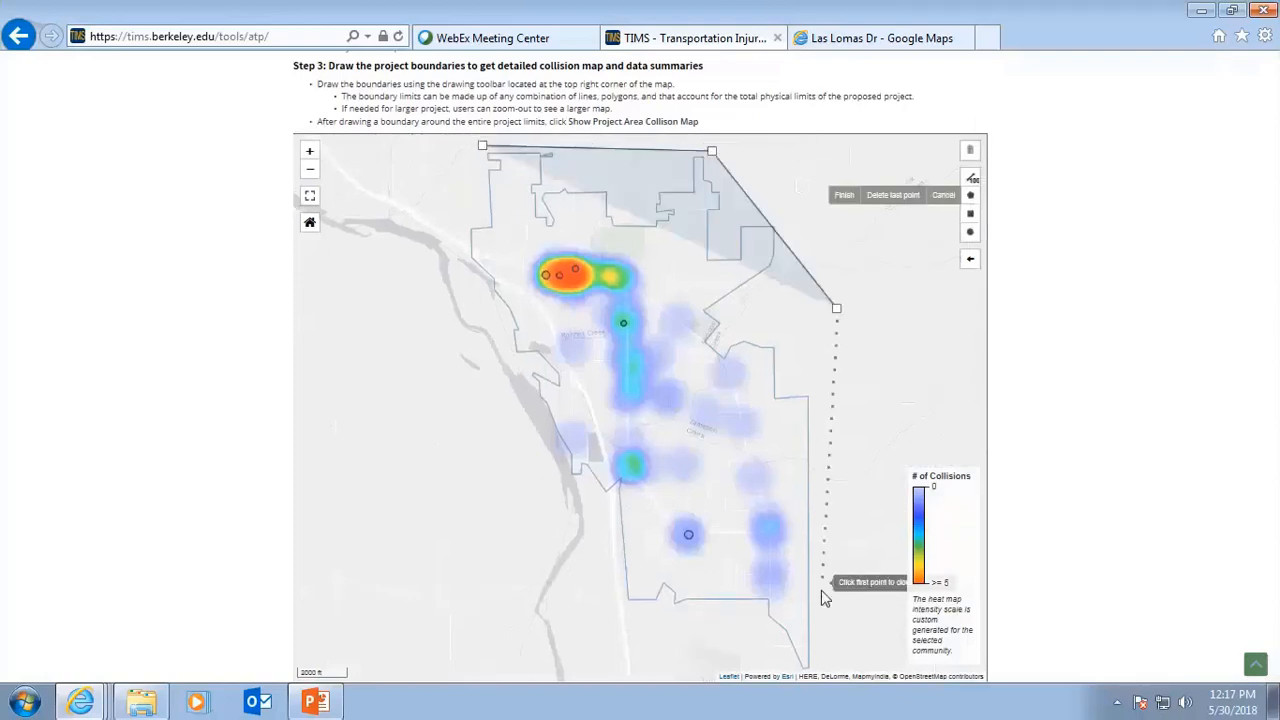
left_click(826, 664)
left_click(765, 656)
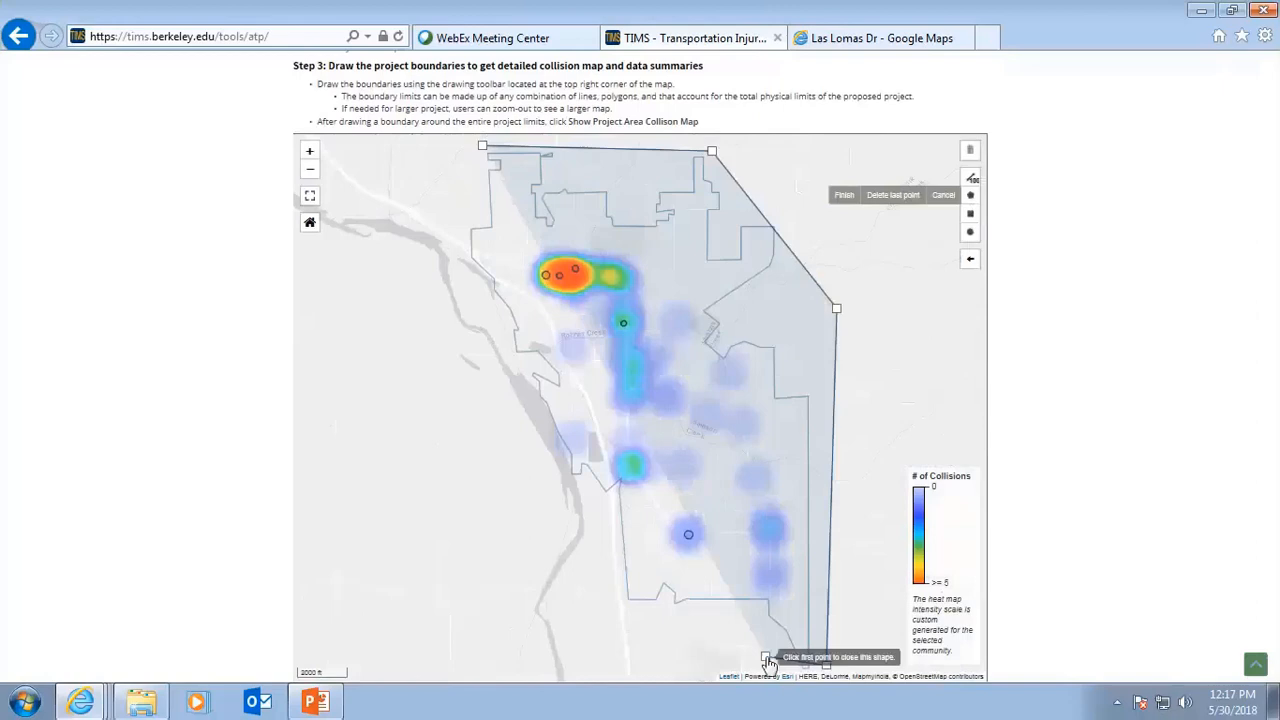
left_click(611, 606)
left_click(491, 364)
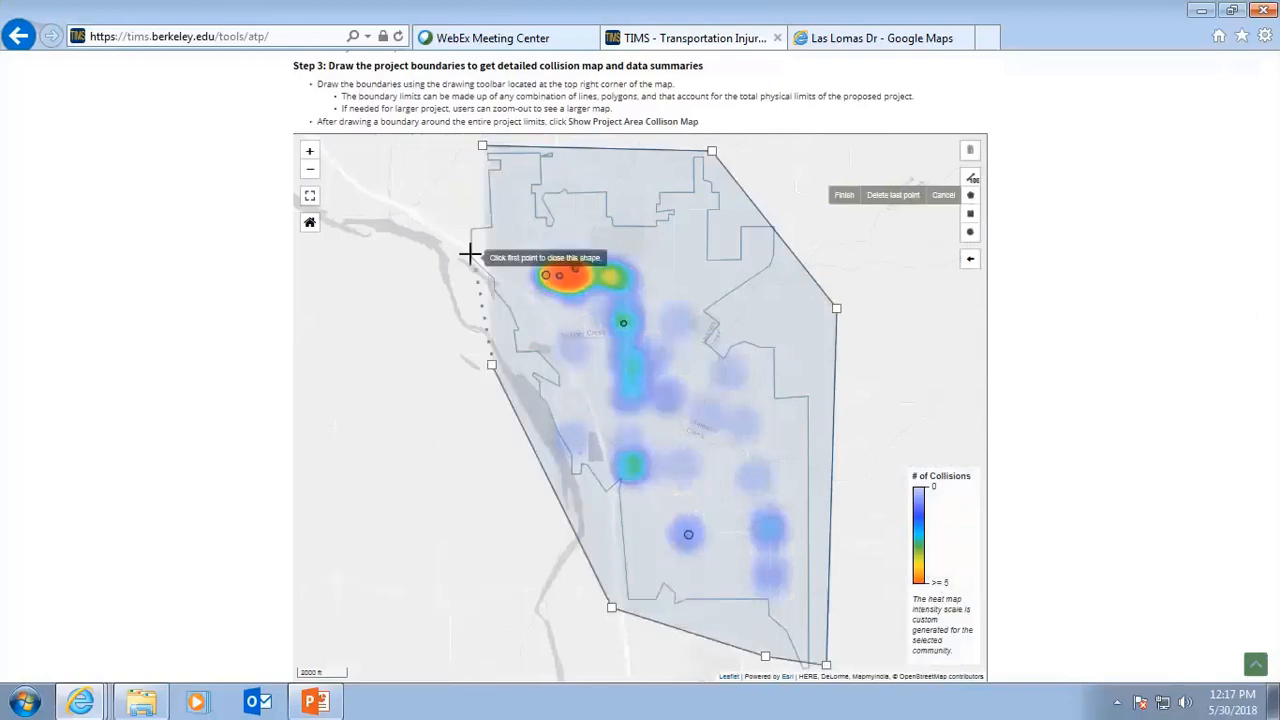
left_click(455, 213)
left_click(483, 148)
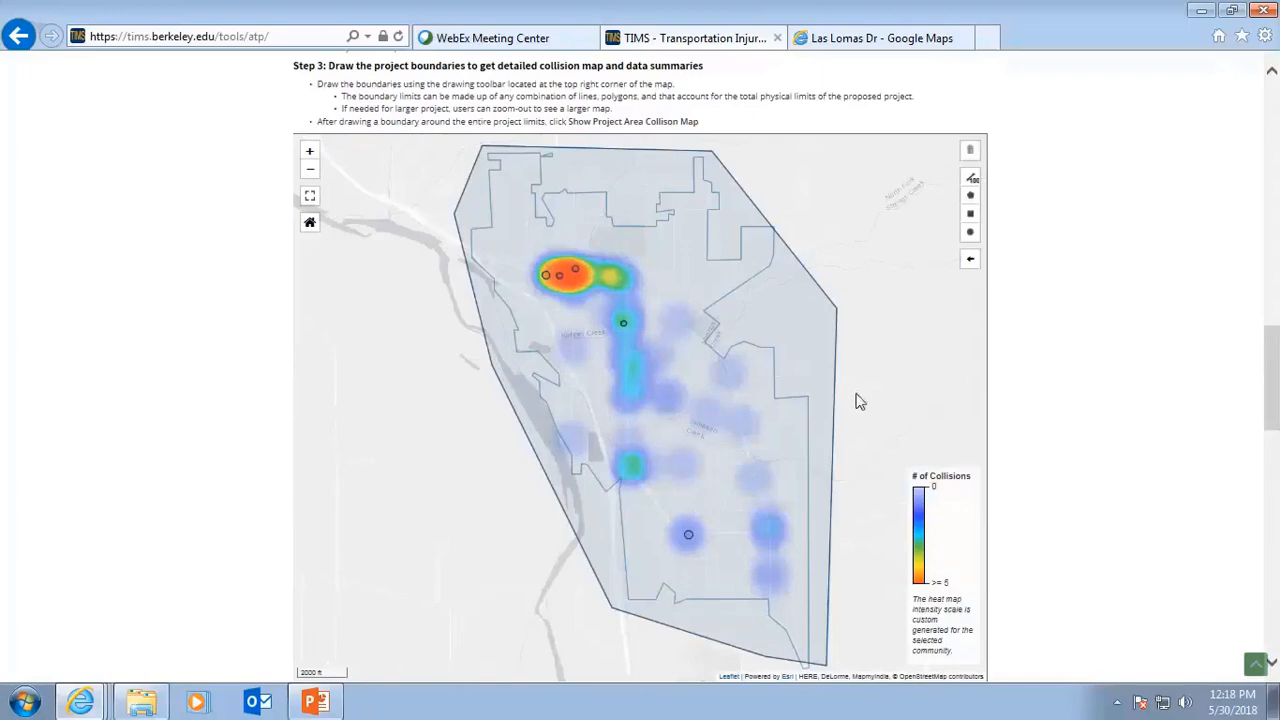
Show the project area collision map for the updated boundary.
scroll(860, 403, "down", 3)
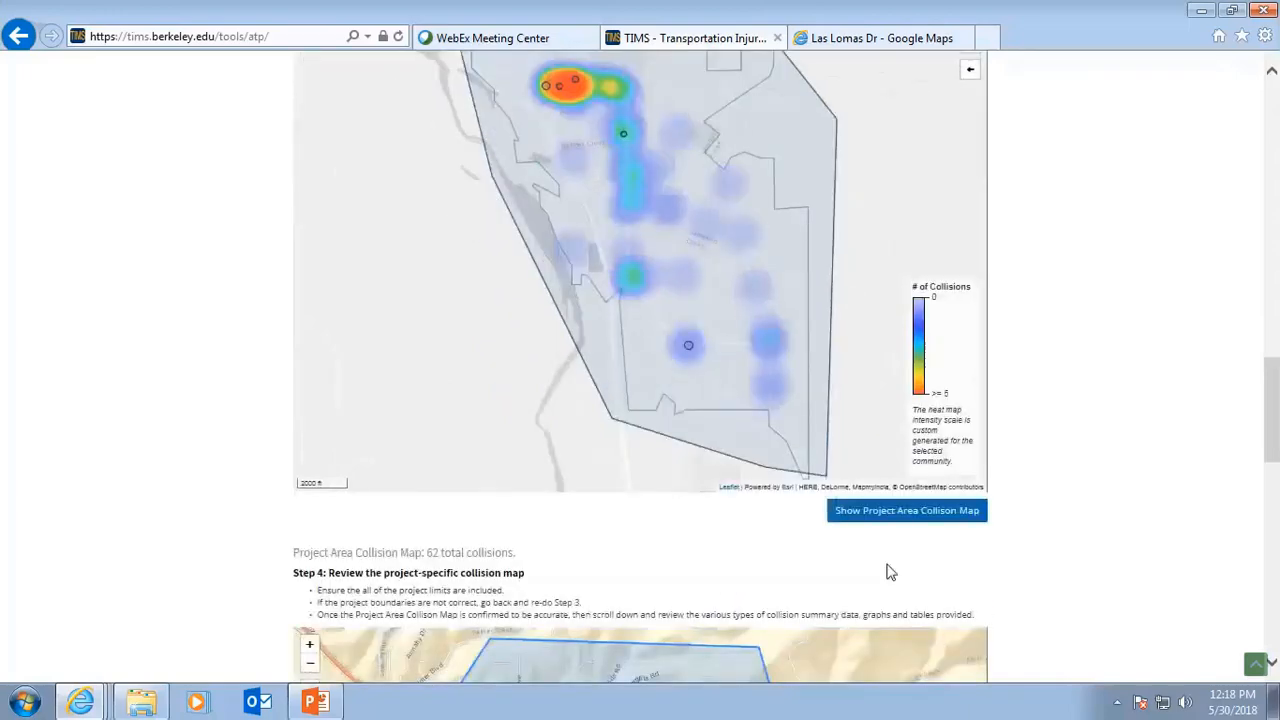
left_click(895, 514)
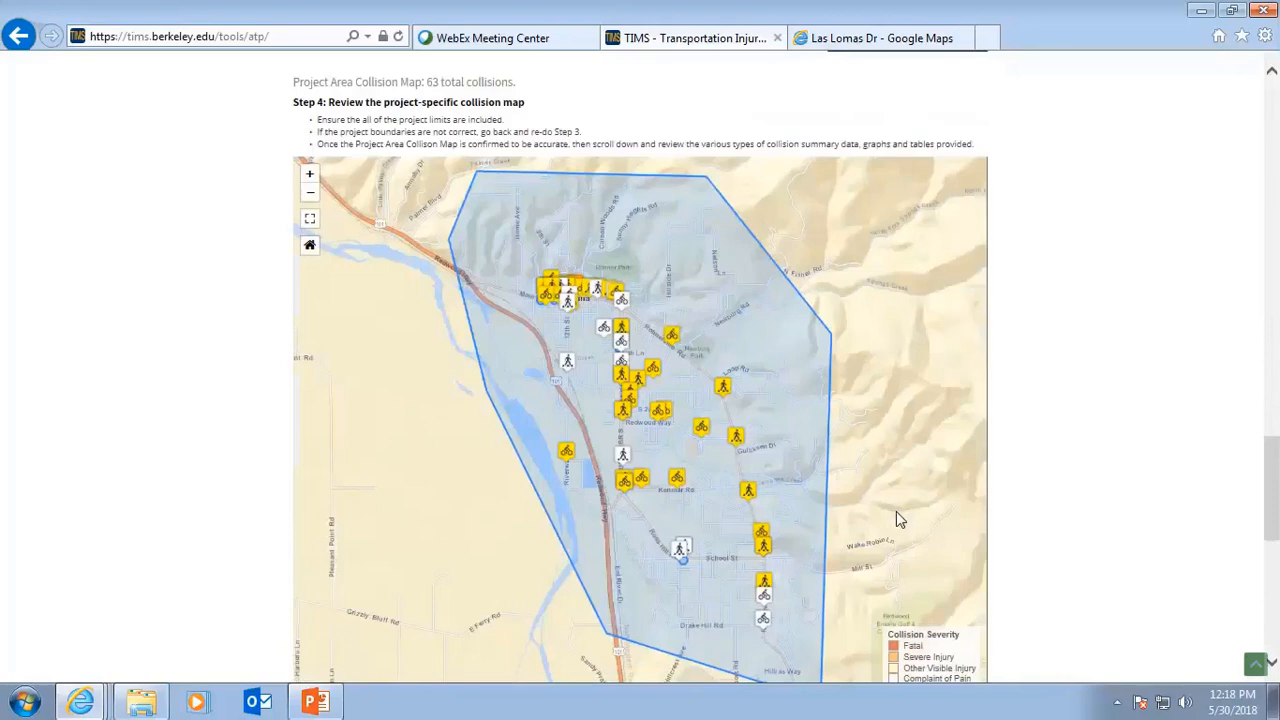
Open the details of a bicycle collision near L St and 9th St and its street view profile.
scroll(788, 495, "up", 7)
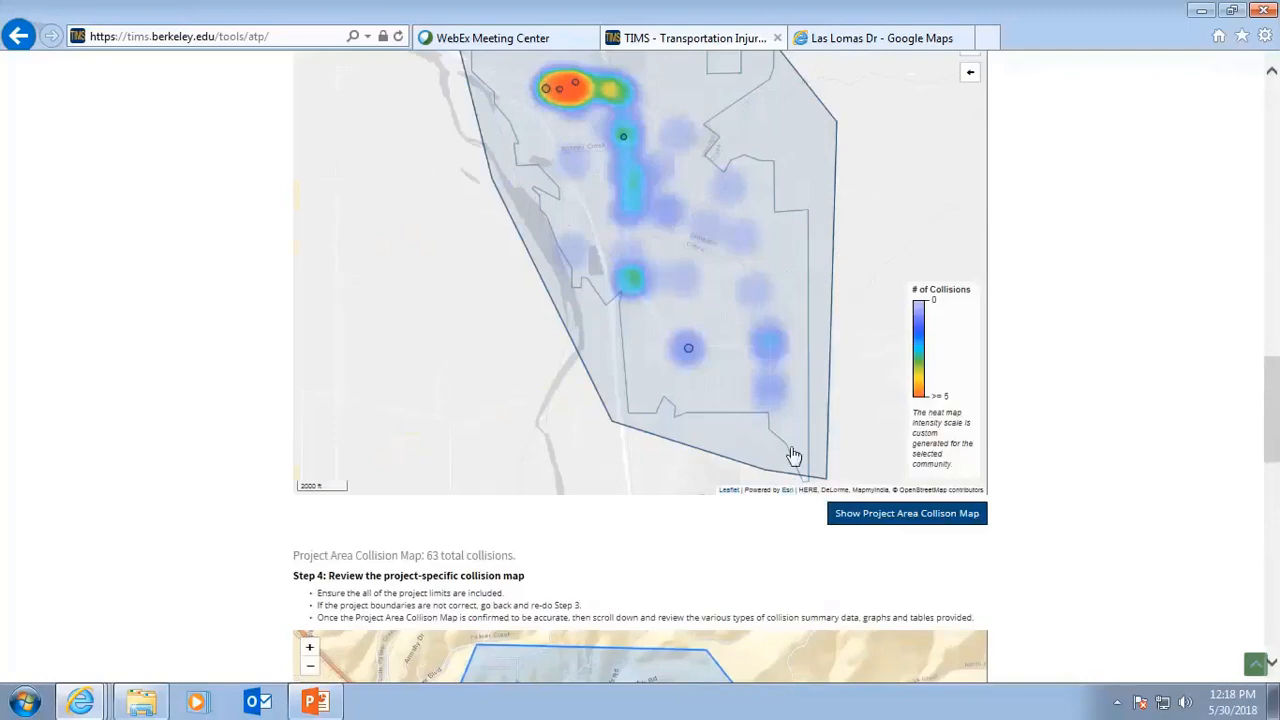
scroll(724, 562, "down", 3)
scroll(724, 562, "down", 3)
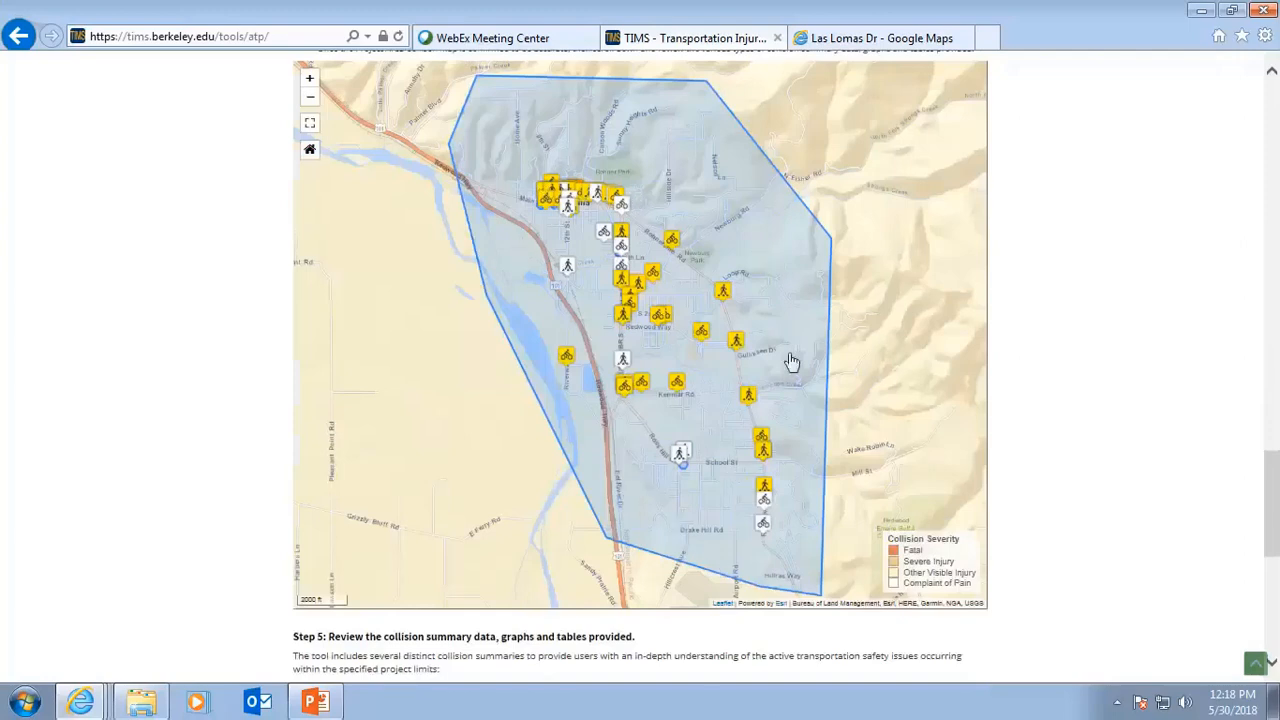
left_click(548, 205)
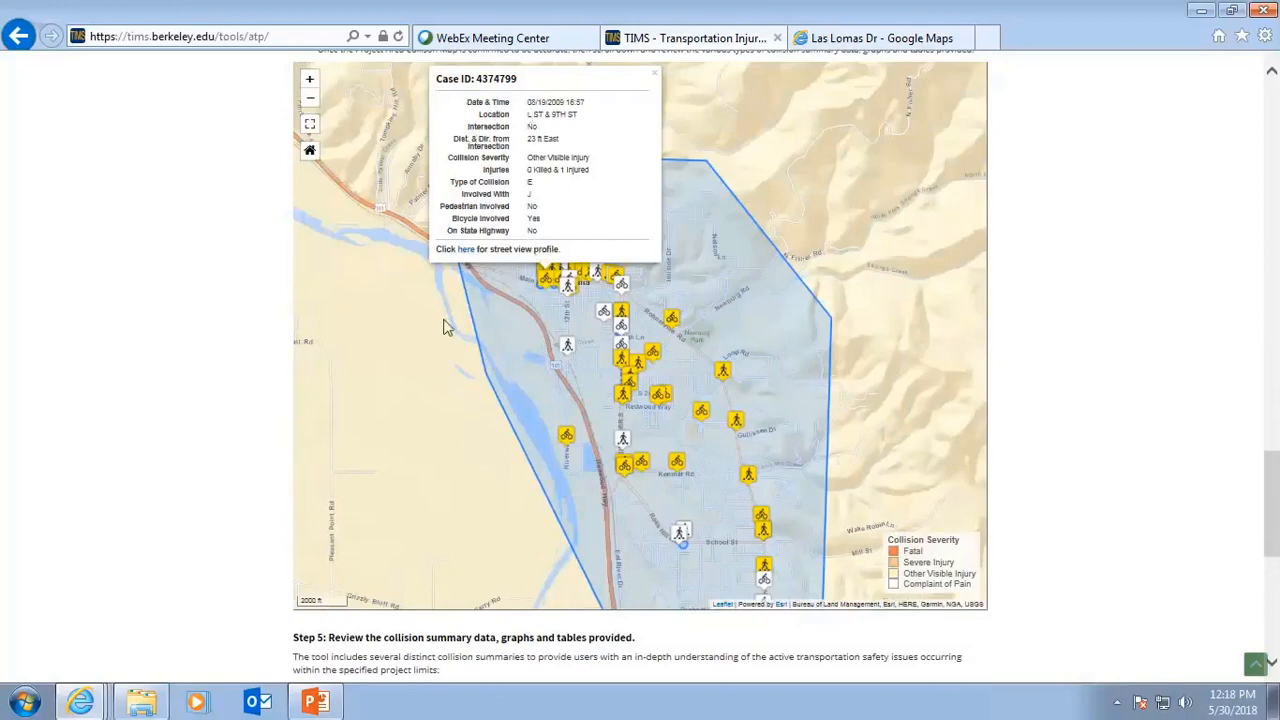
left_click(466, 257)
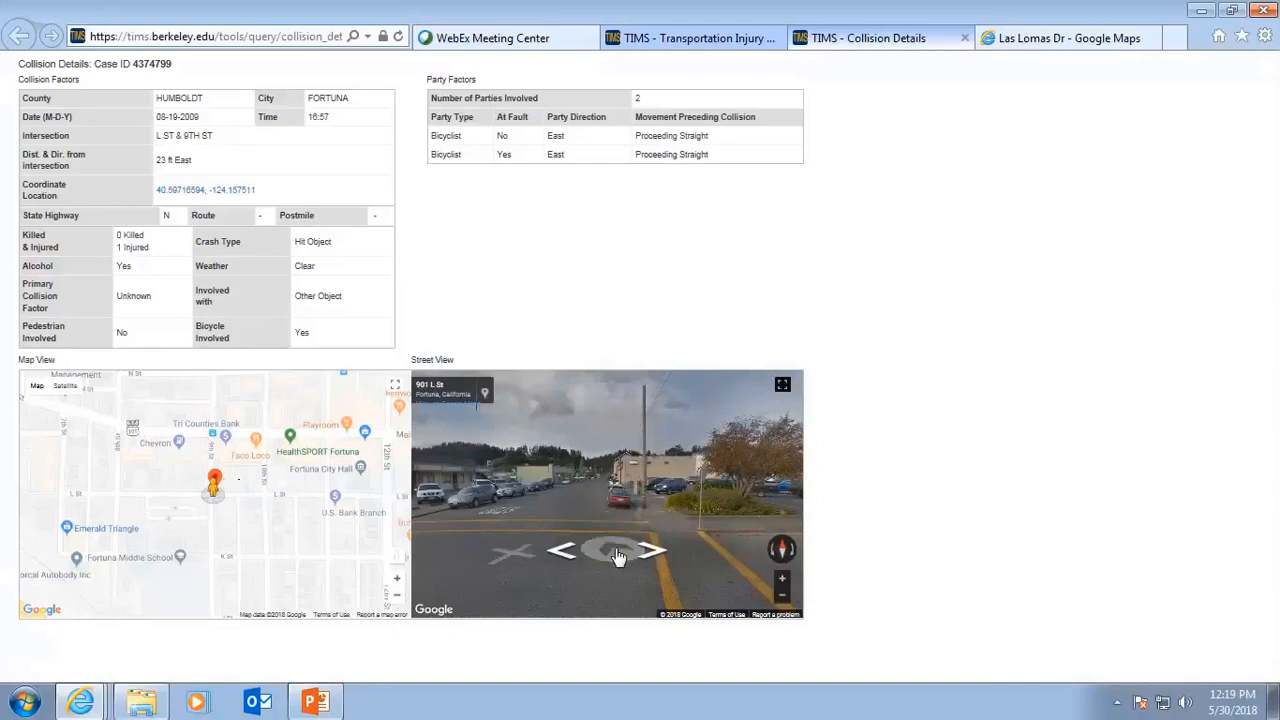
Look around the collision location in the street view and open it in Google Maps.
left_click_drag(618, 552, 569, 523)
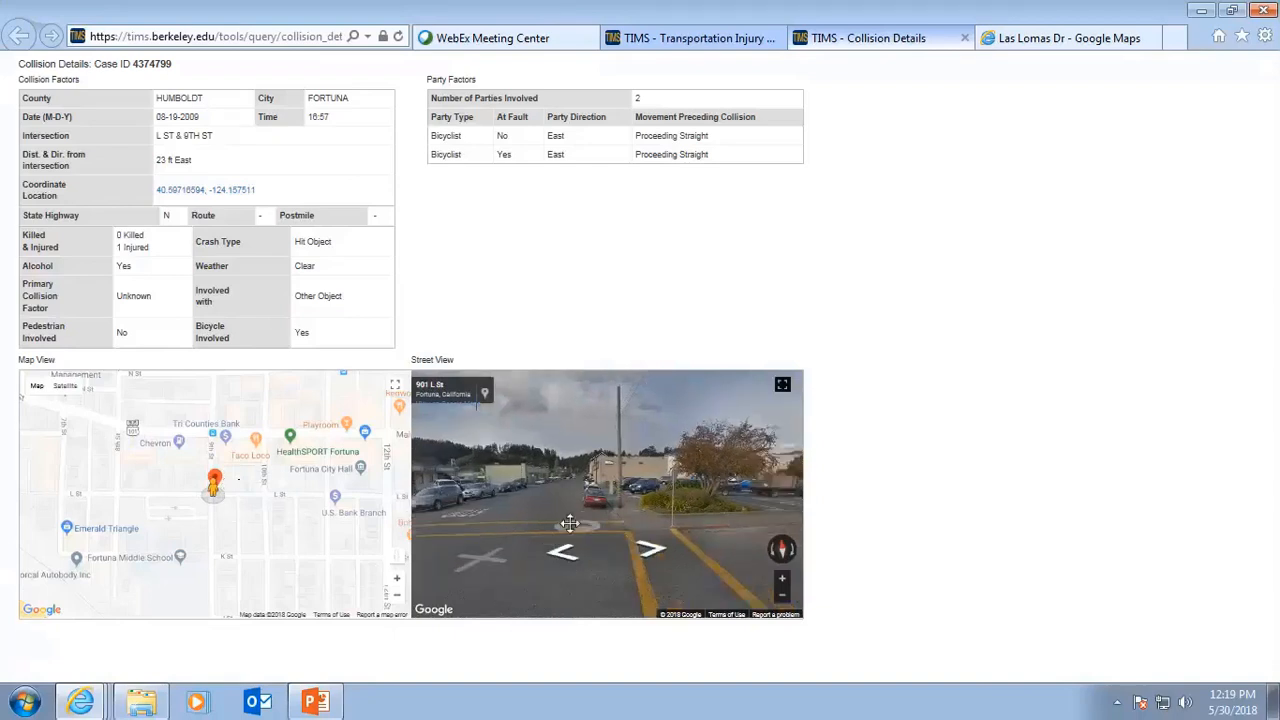
left_click_drag(686, 497, 544, 495)
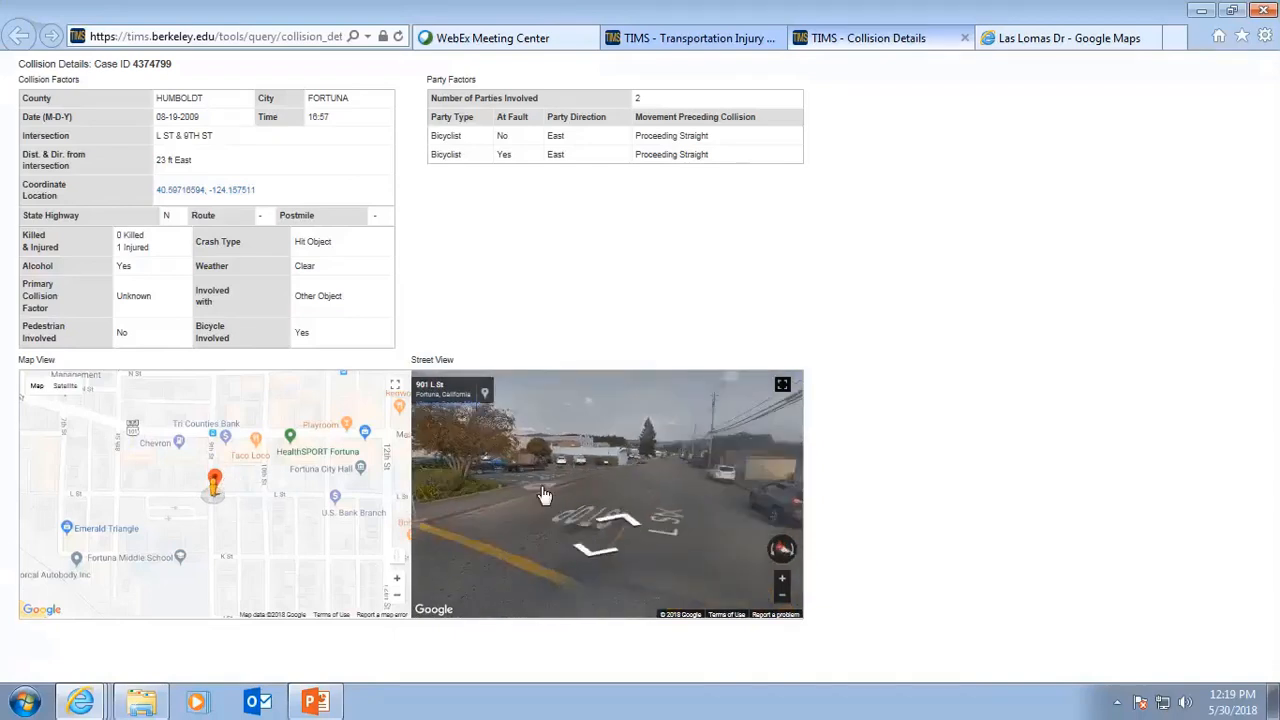
left_click_drag(703, 535, 571, 485)
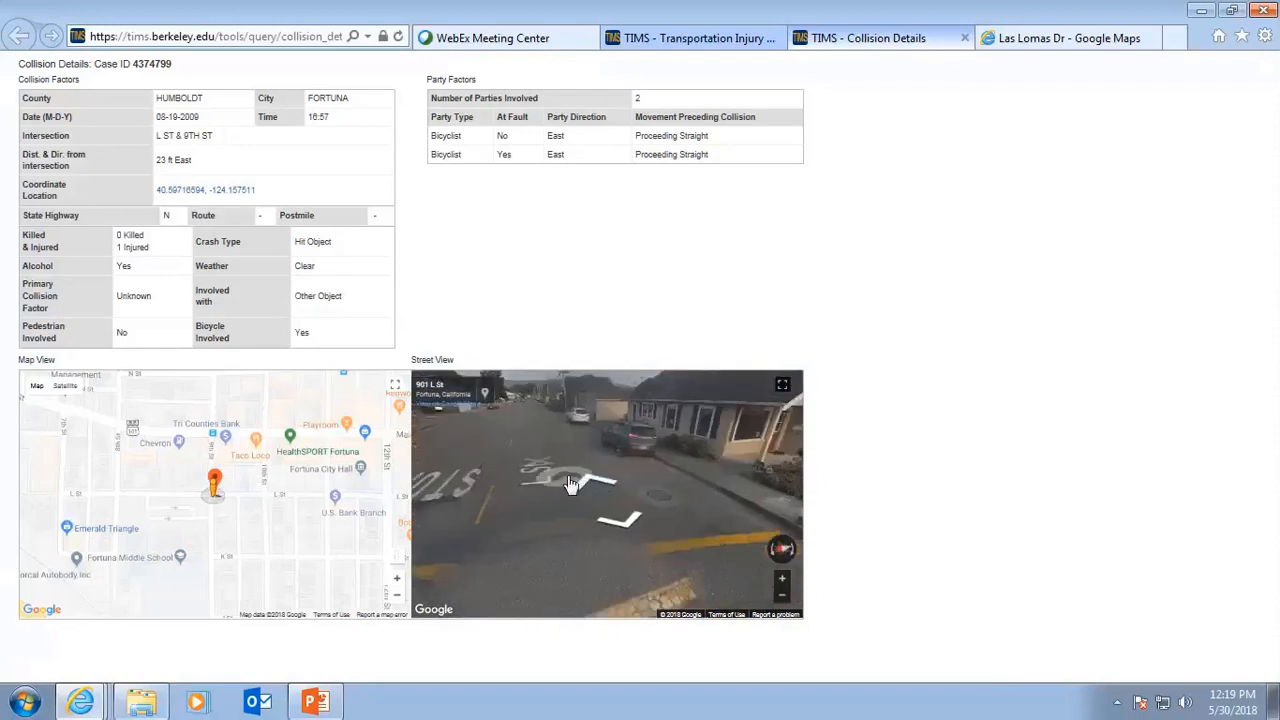
left_click_drag(683, 534, 563, 486)
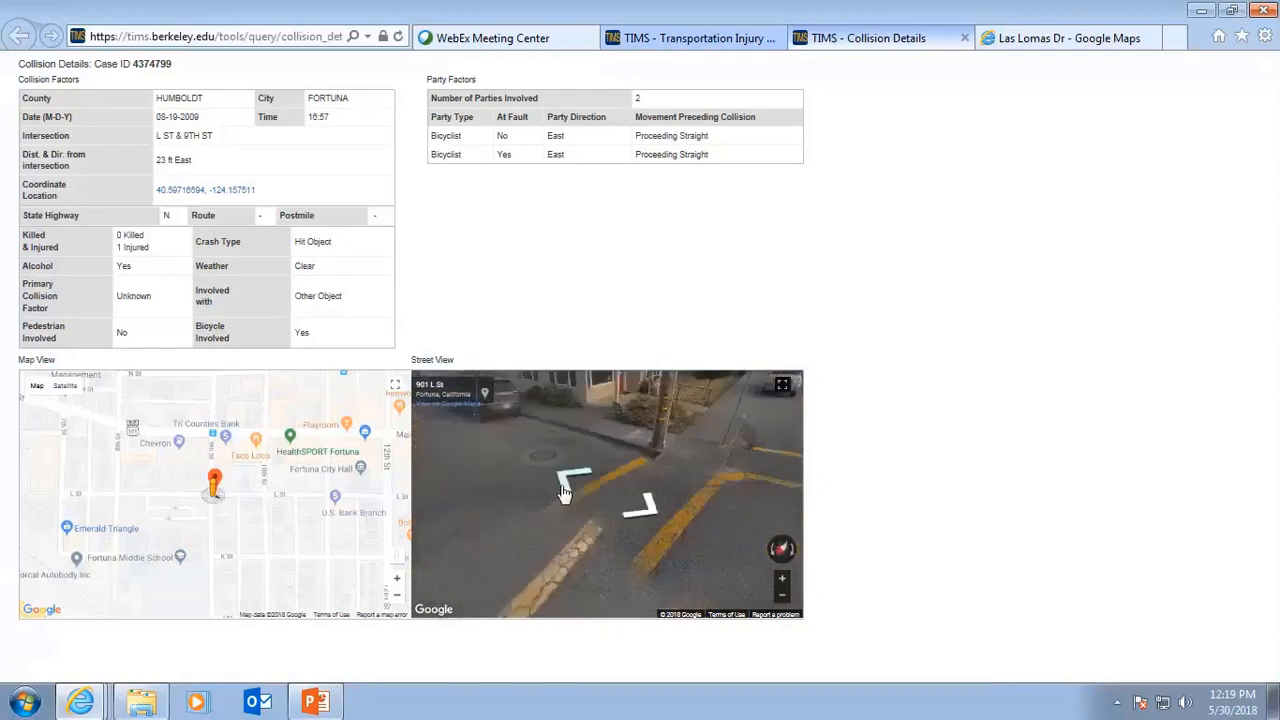
left_click(679, 506)
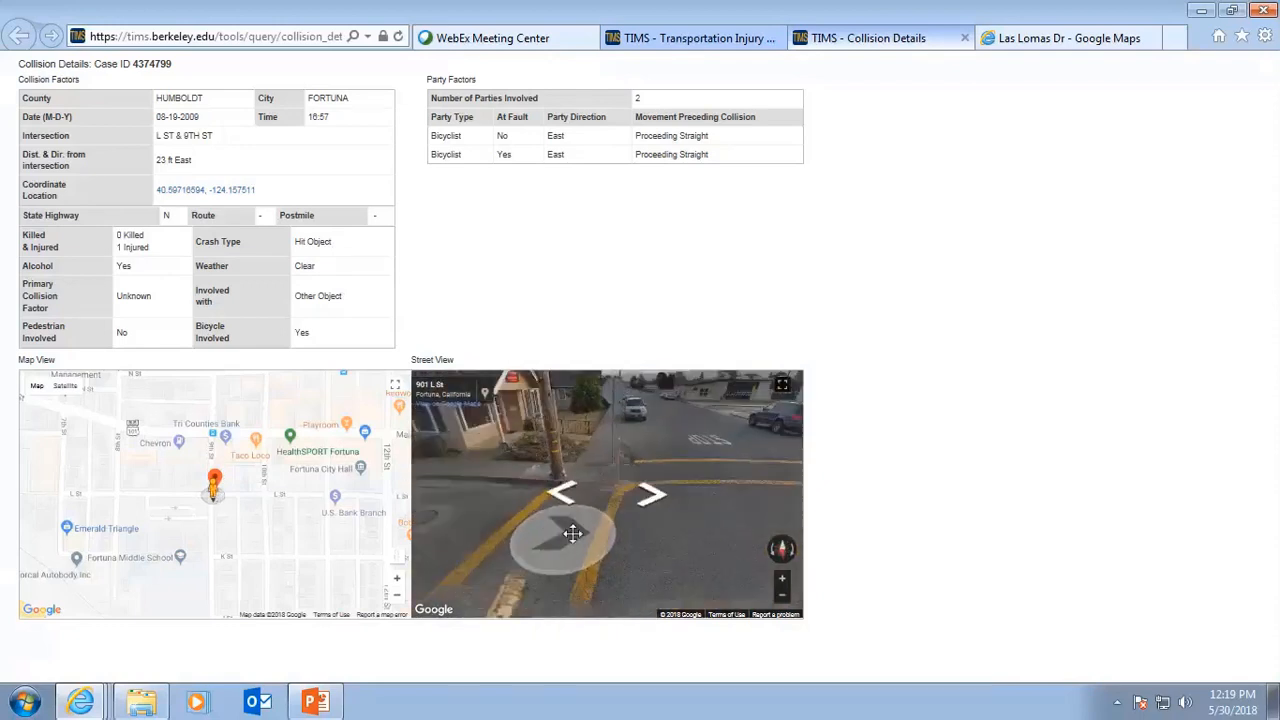
left_click_drag(572, 533, 667, 537)
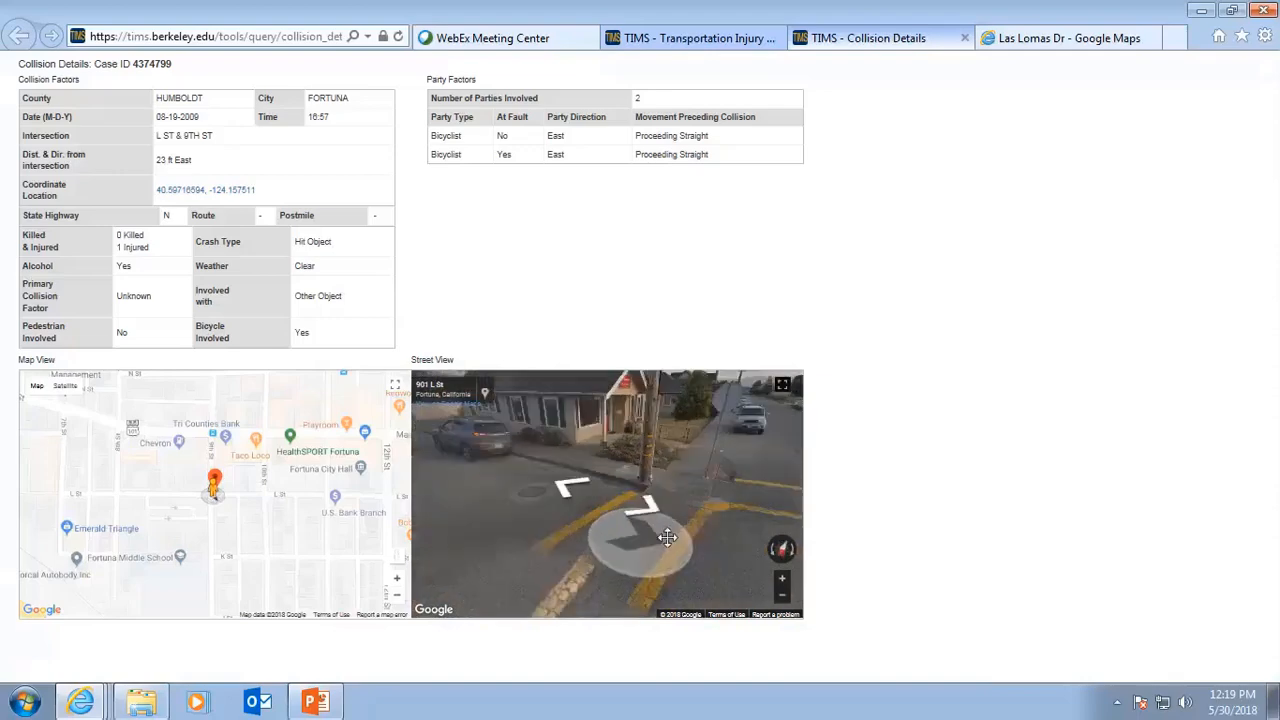
left_click_drag(560, 520, 729, 514)
left_click(580, 508)
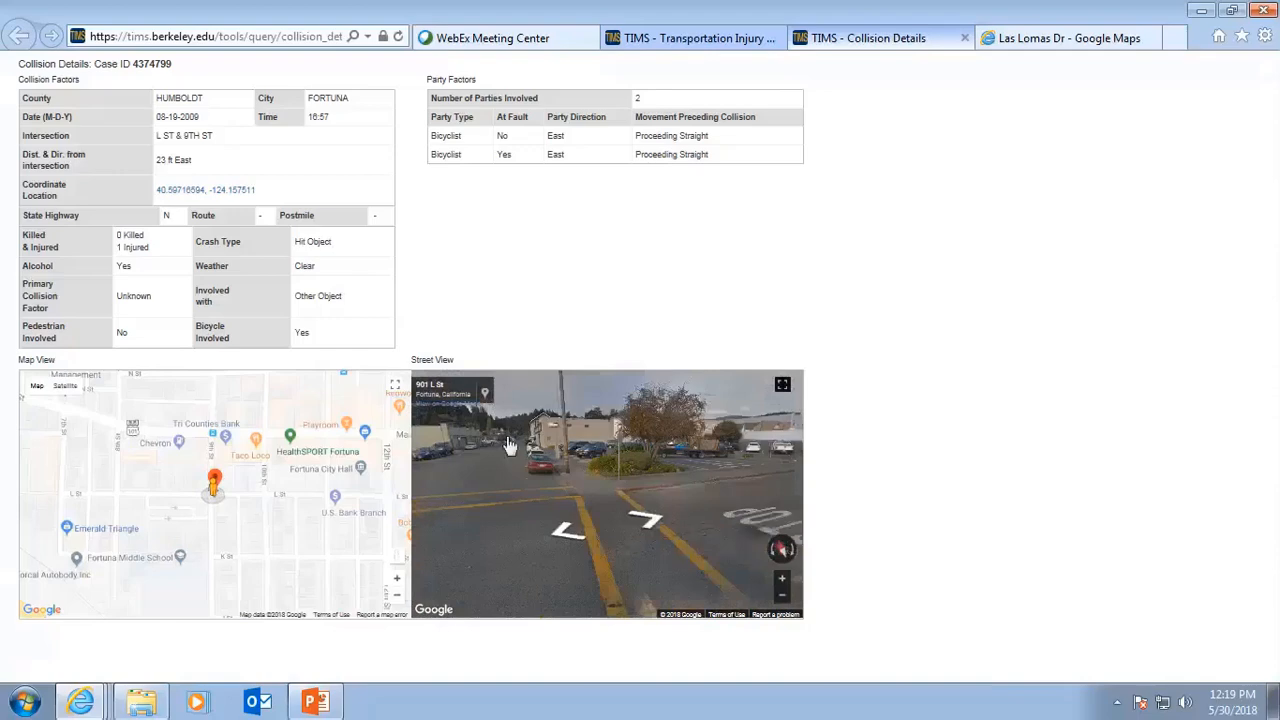
left_click(441, 408)
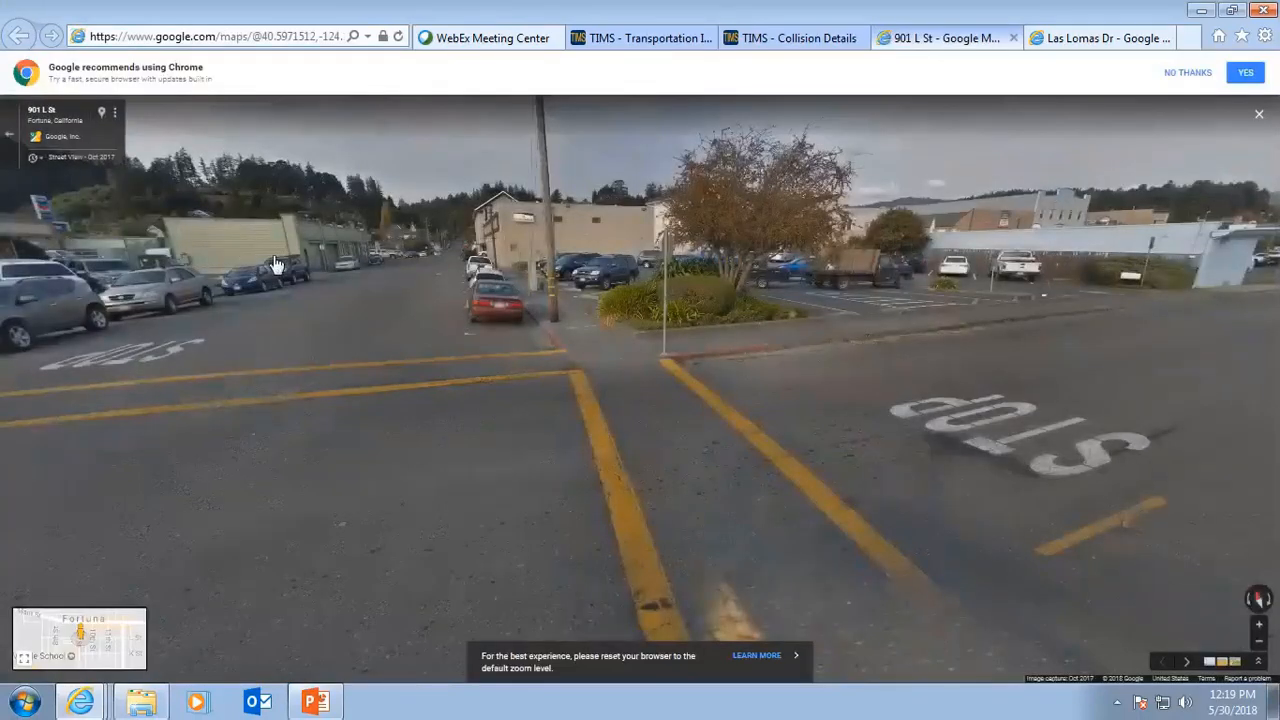
Switch the street view to the Nov 2015 imagery using the historical imagery timeline.
left_click(75, 165)
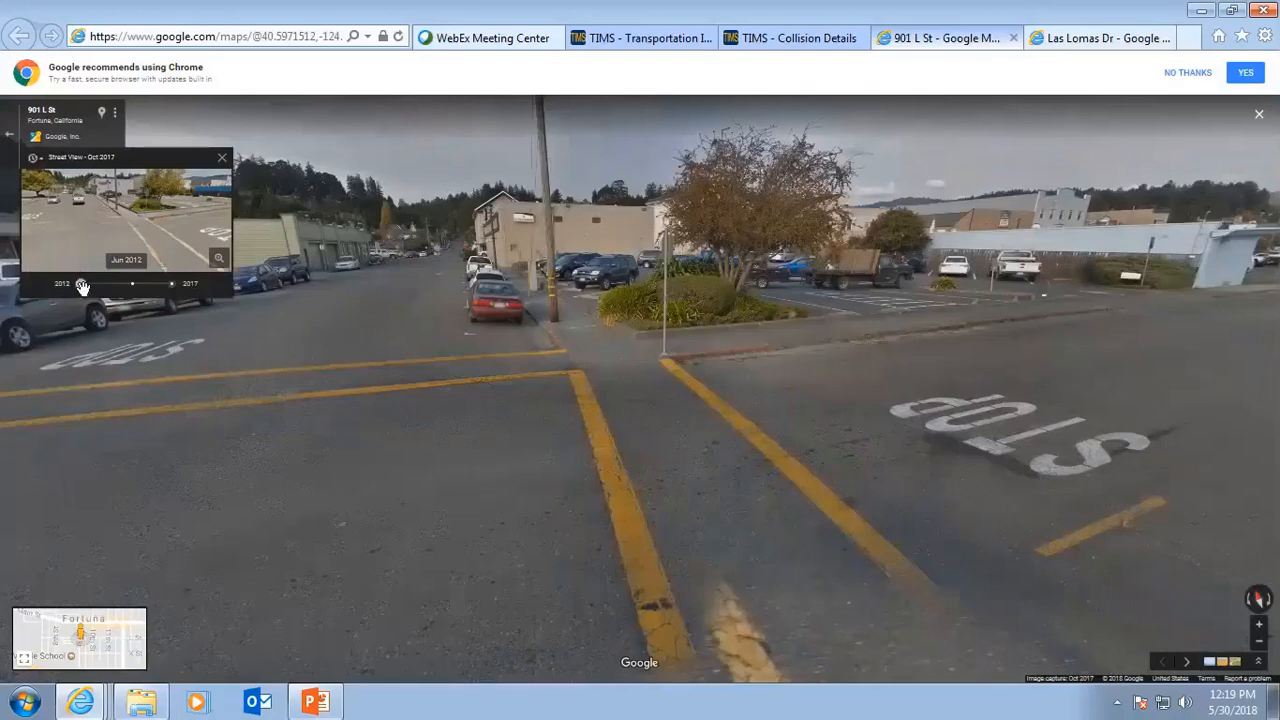
left_click(133, 288)
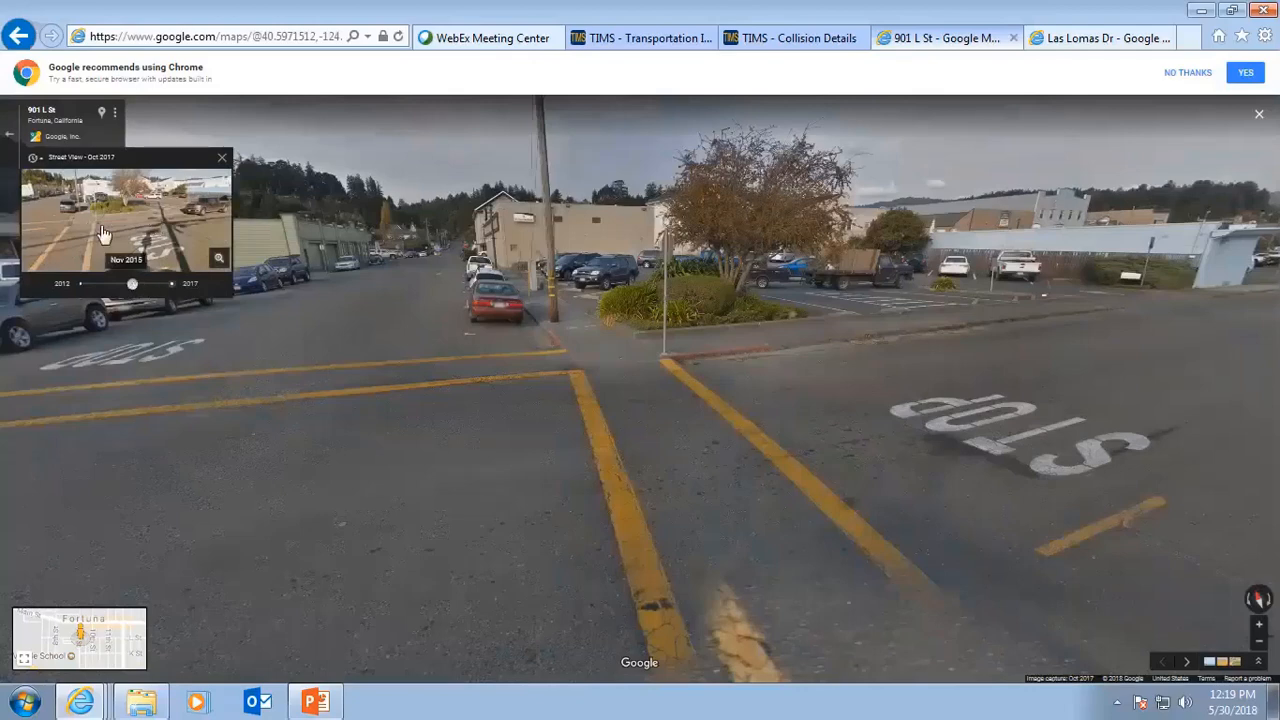
left_click(170, 283)
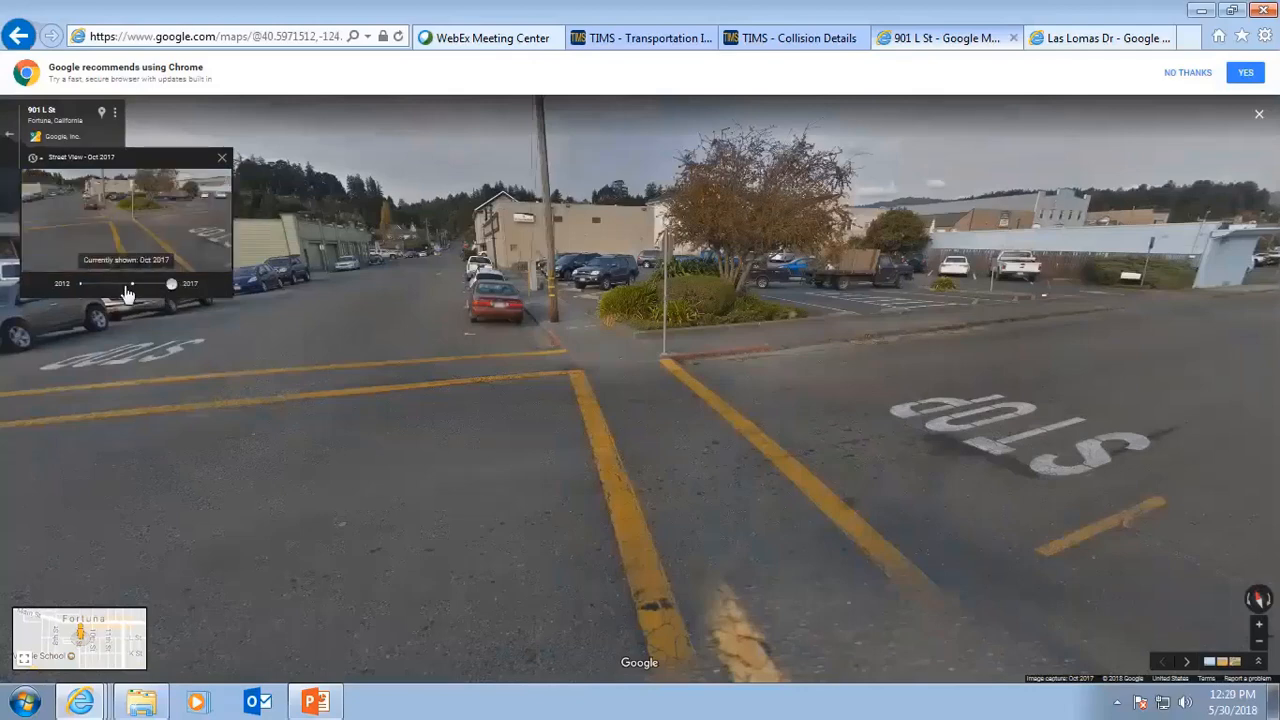
left_click(130, 284)
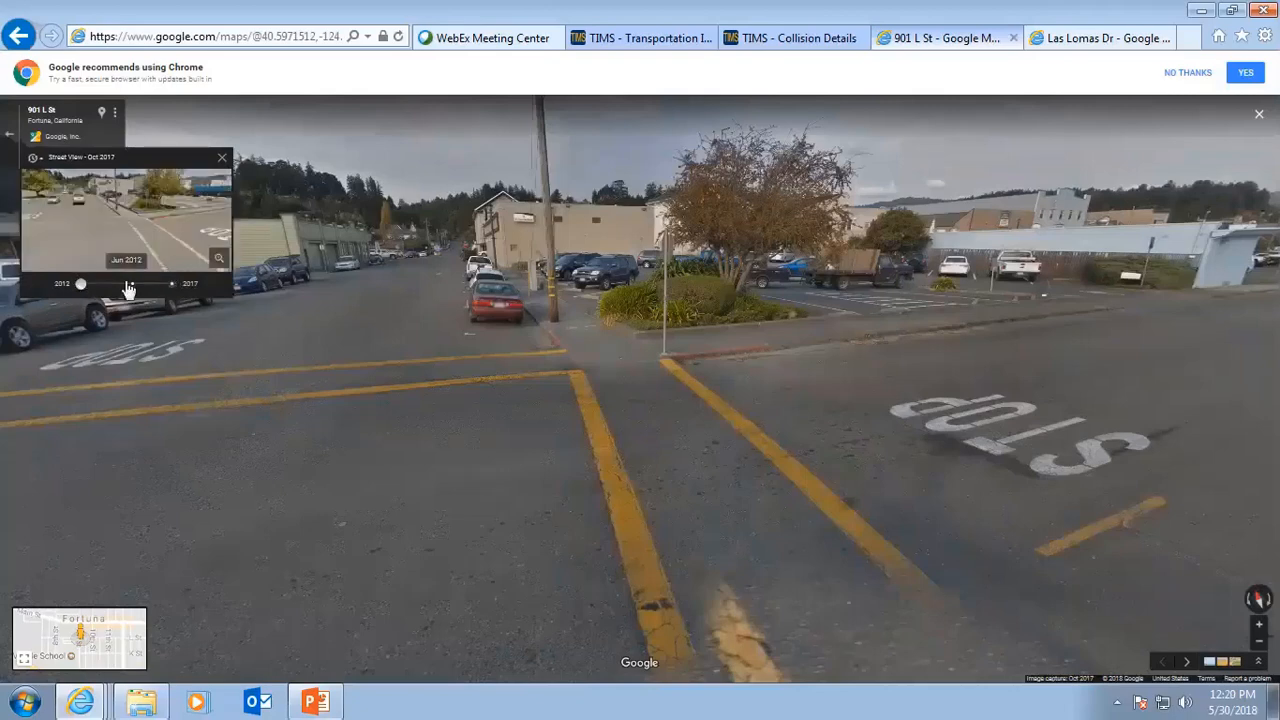
left_click(120, 228)
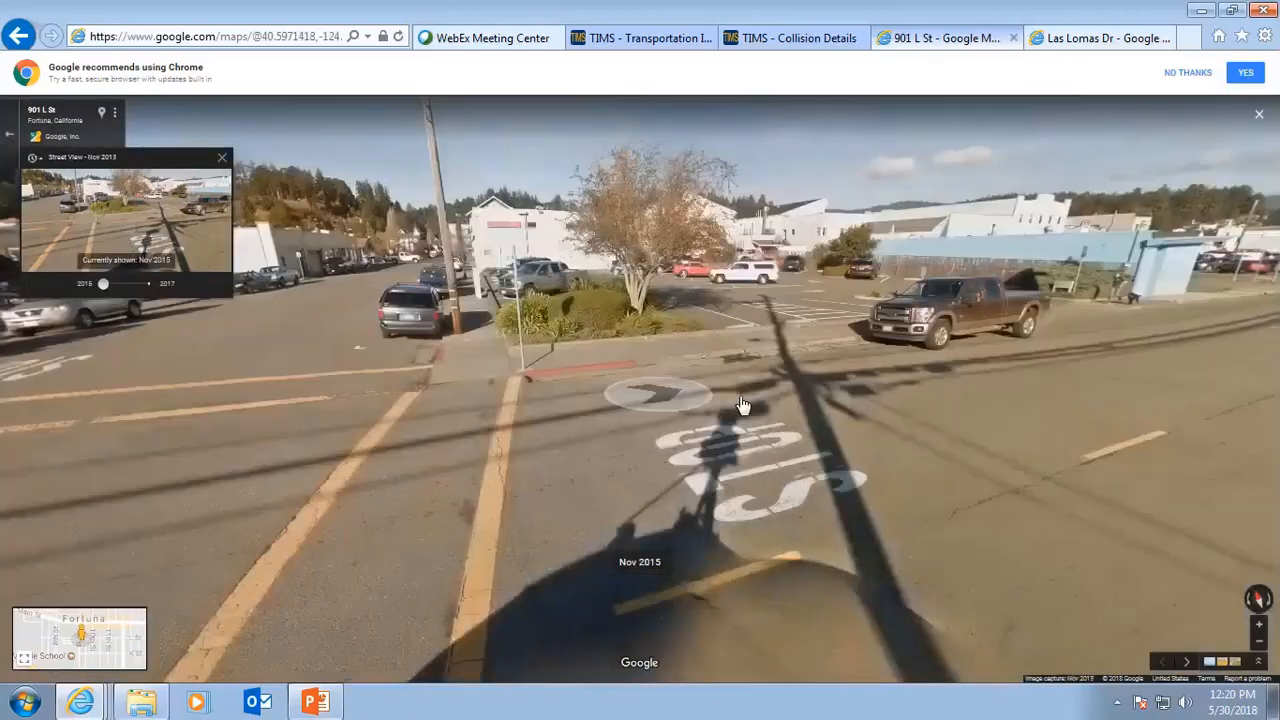
Look around the L St and 9th St intersection in the Nov 2015 street view.
left_click_drag(936, 443, 585, 397)
left_click(585, 397)
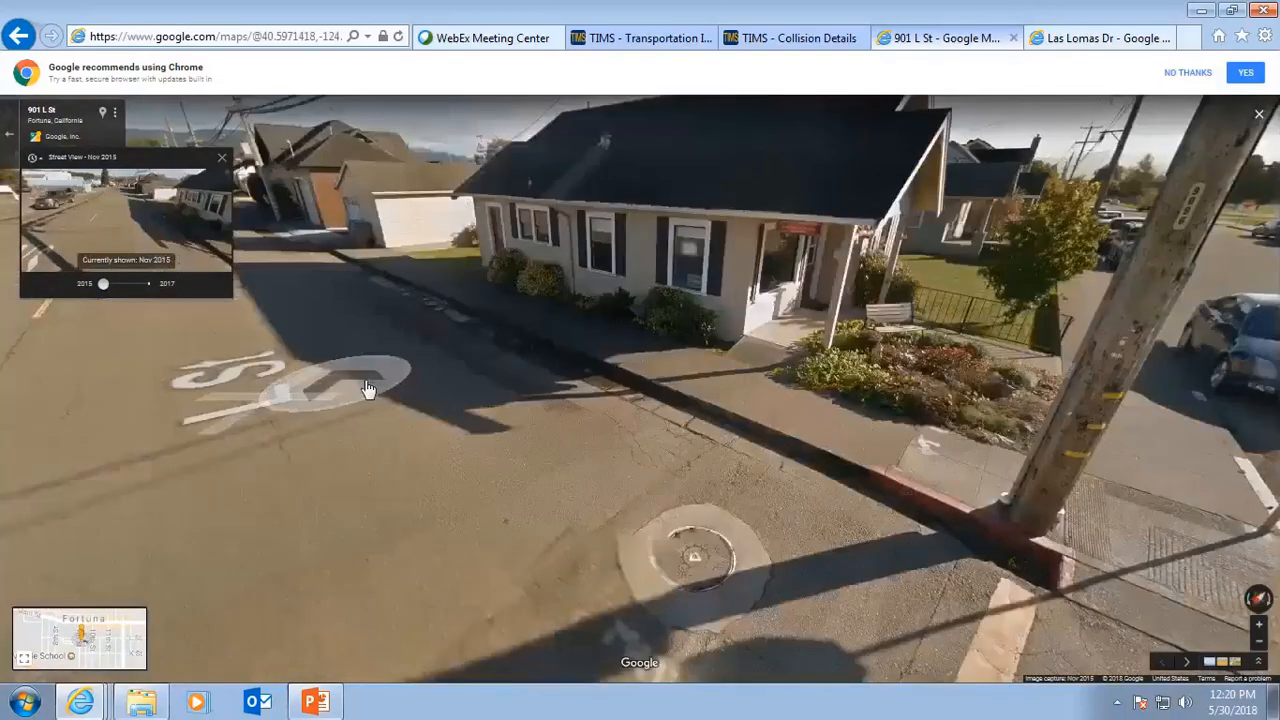
left_click(857, 449)
left_click(480, 497)
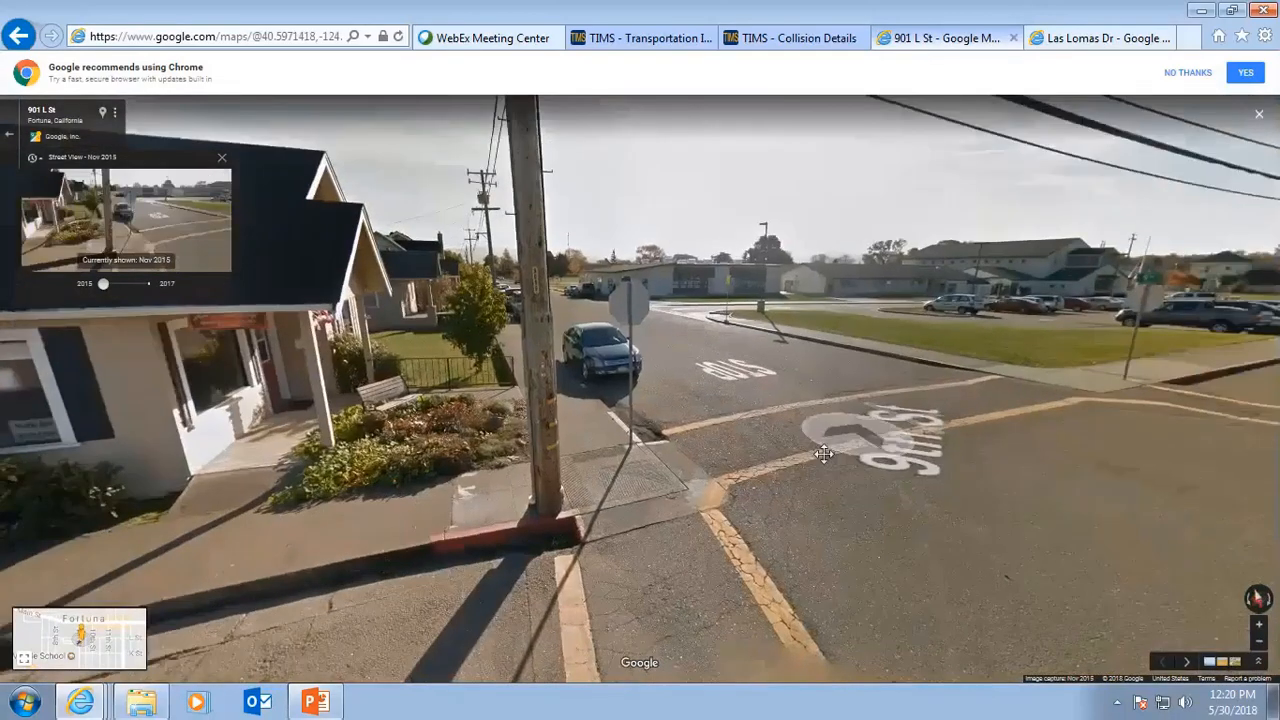
left_click_drag(822, 453, 694, 480)
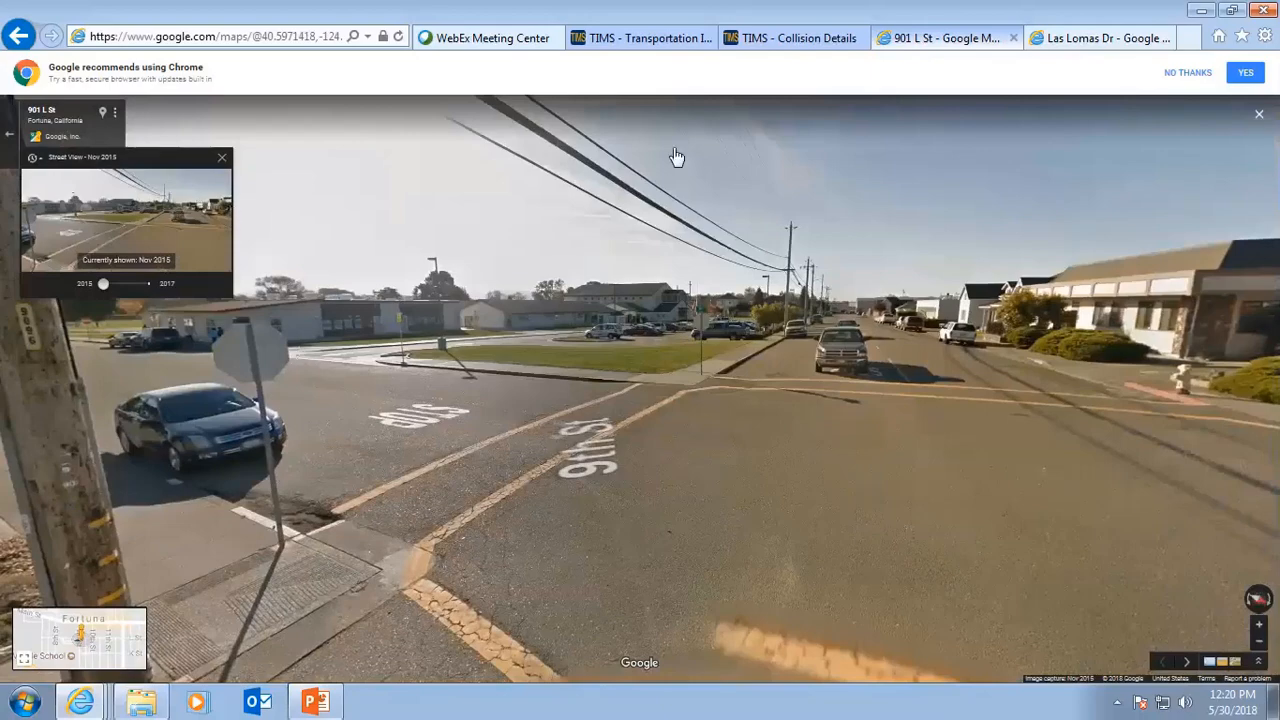
Return to the TIMS ATP tool and expand the Summary Results section below the map.
left_click(665, 44)
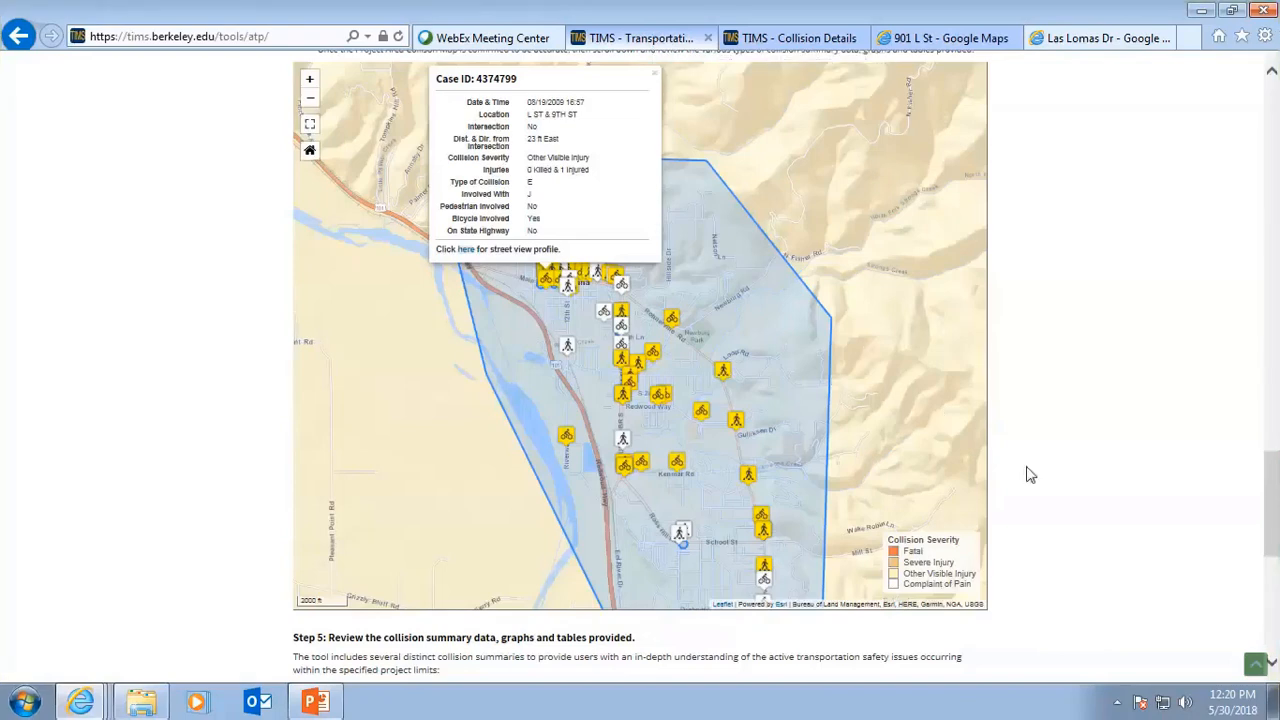
scroll(1029, 468, "down", 3)
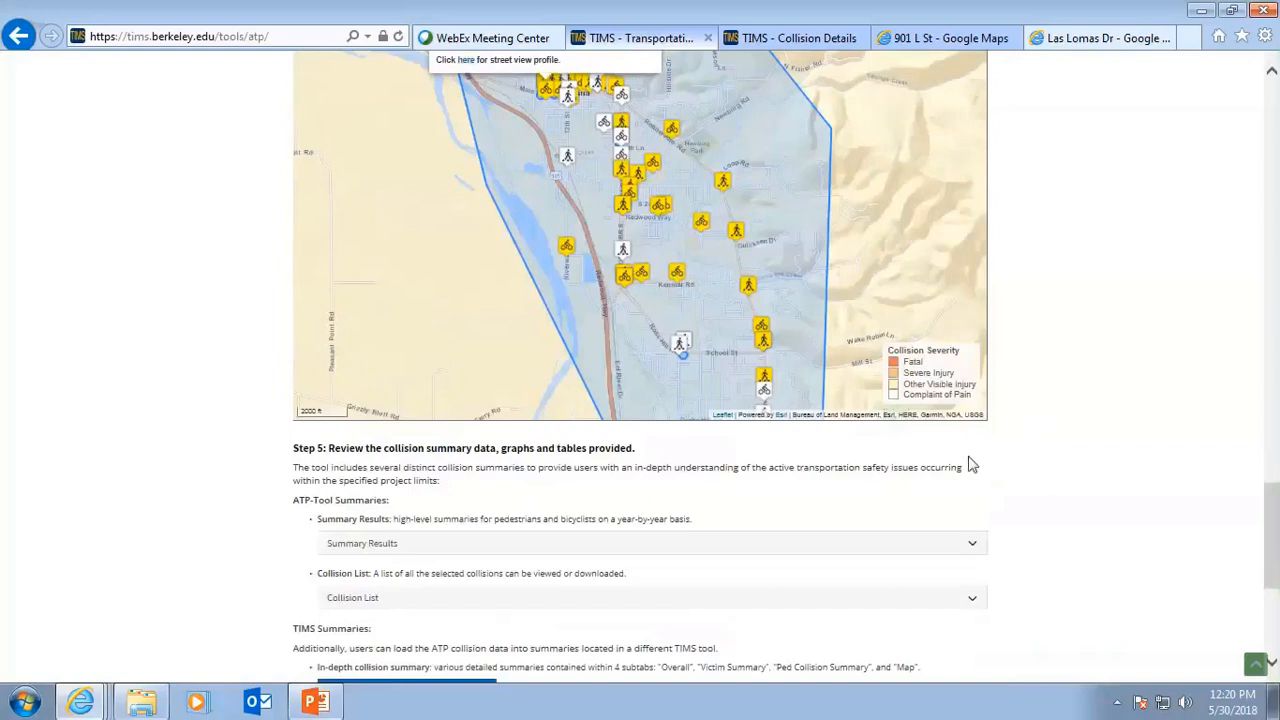
left_click(971, 547)
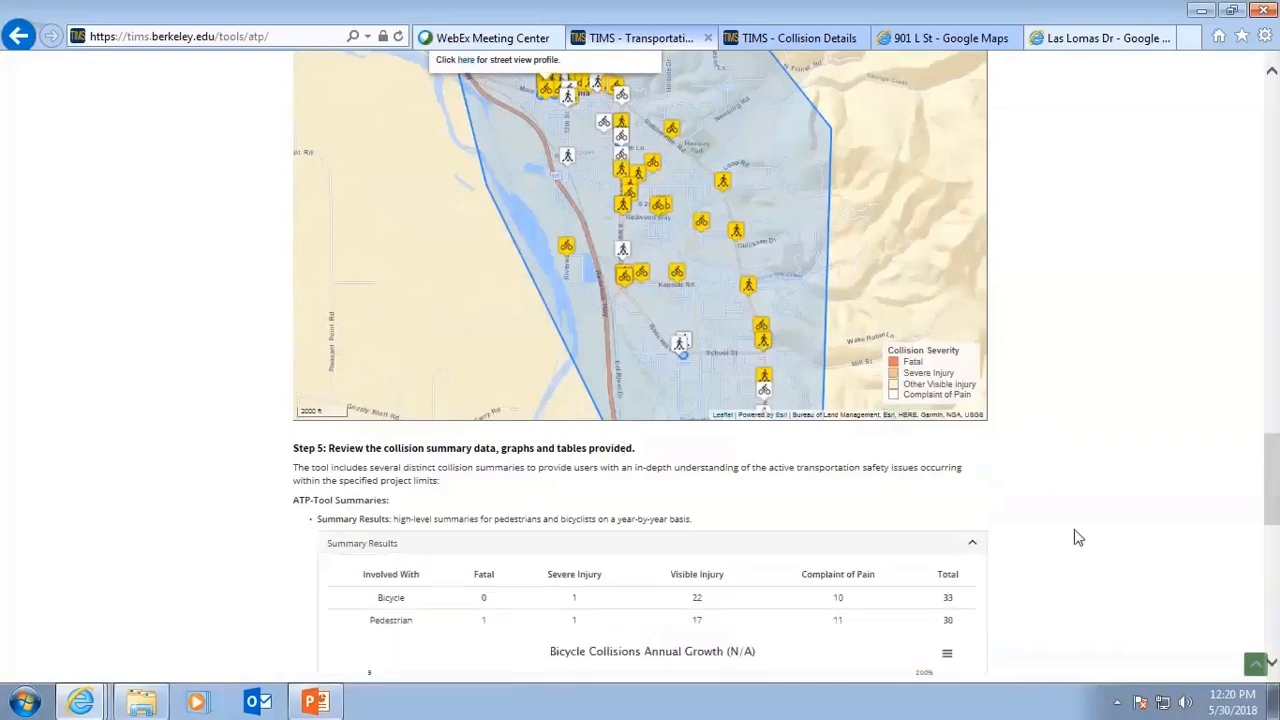
Review the bicycle and pedestrian annual growth charts, then expand the Collision List.
scroll(1072, 540, "down", 3)
scroll(1072, 541, "down", 2)
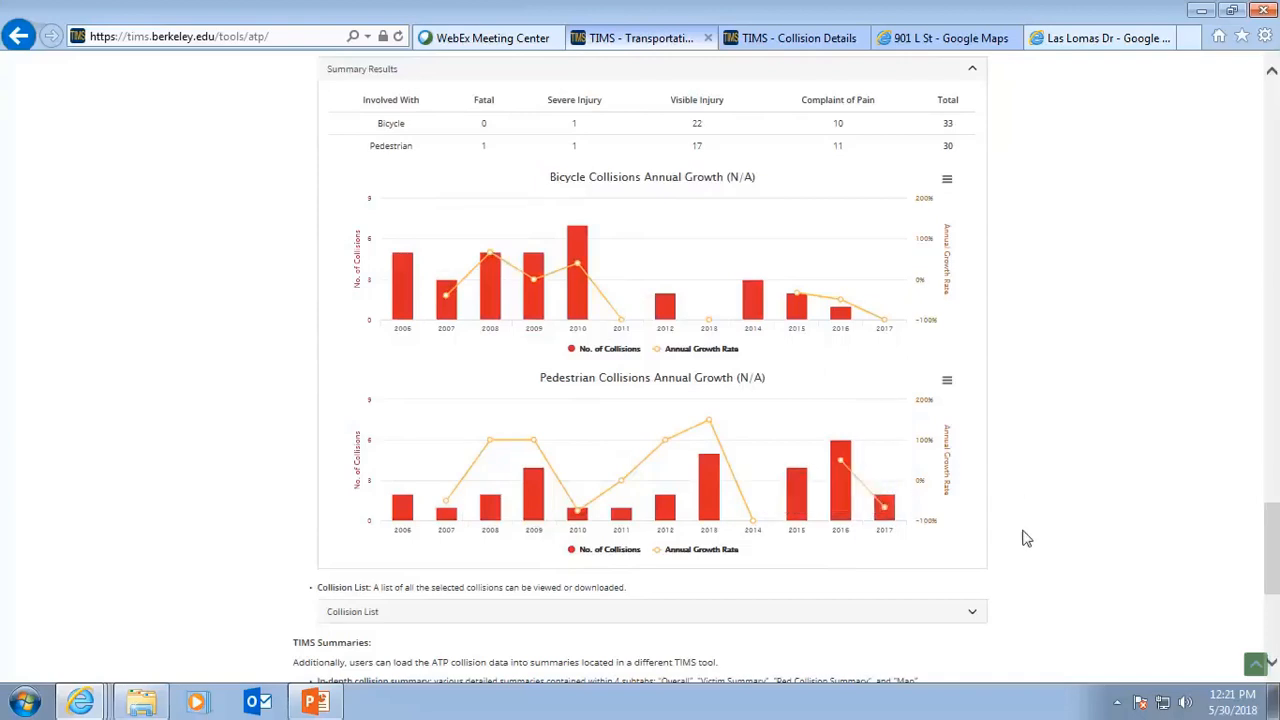
scroll(1000, 525, "down", 1)
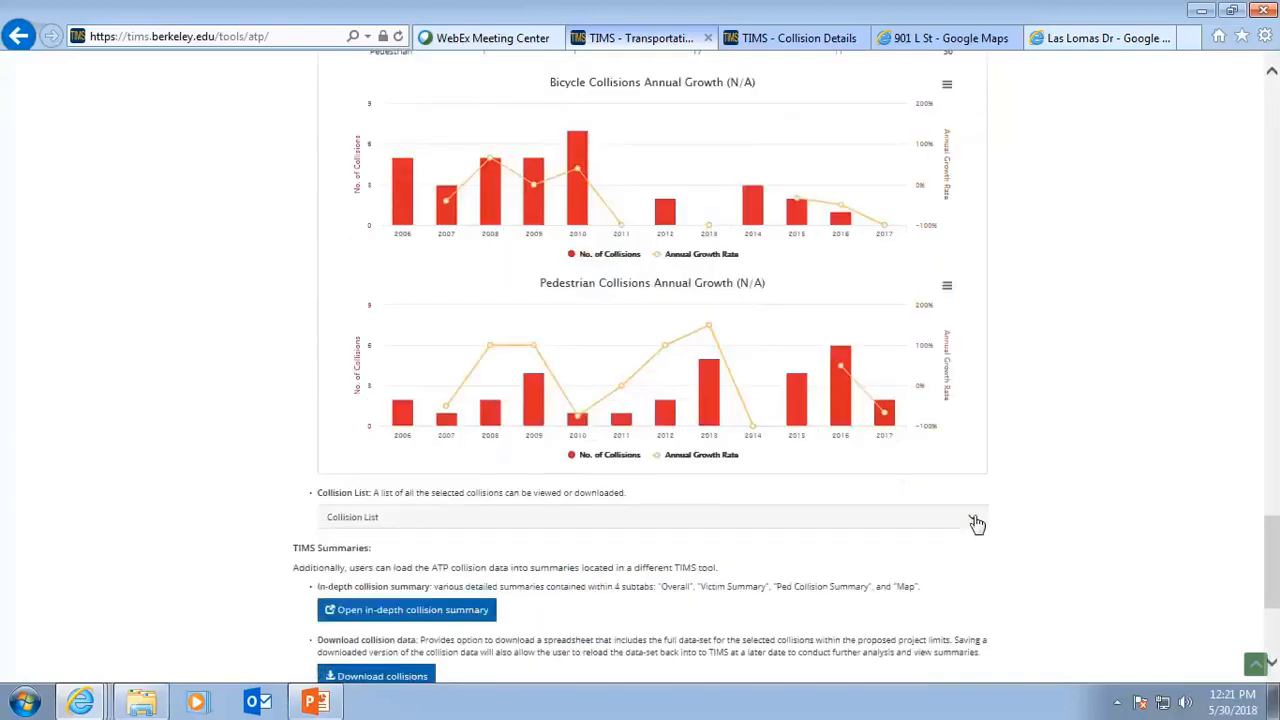
left_click(975, 522)
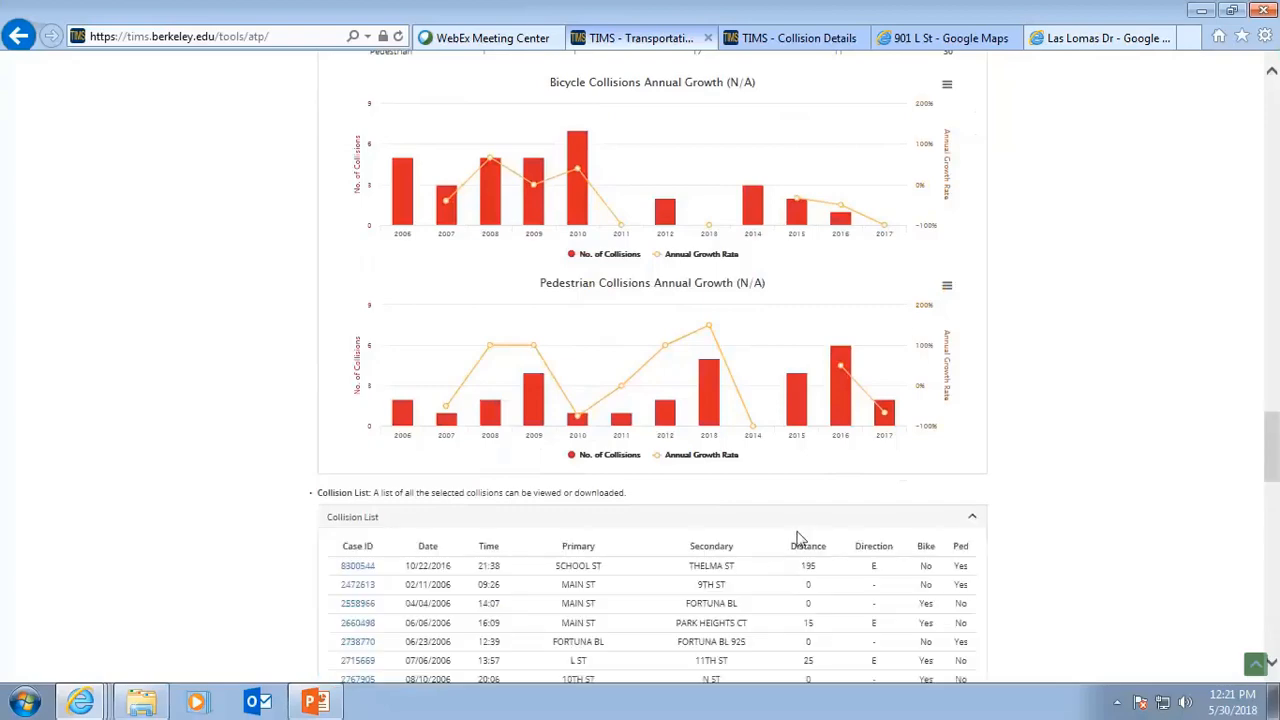
Scroll through the collision list and open the Rohnerville Rd and Loop Rd collision on the map.
scroll(800, 540, "down", 3)
scroll(800, 540, "down", 7)
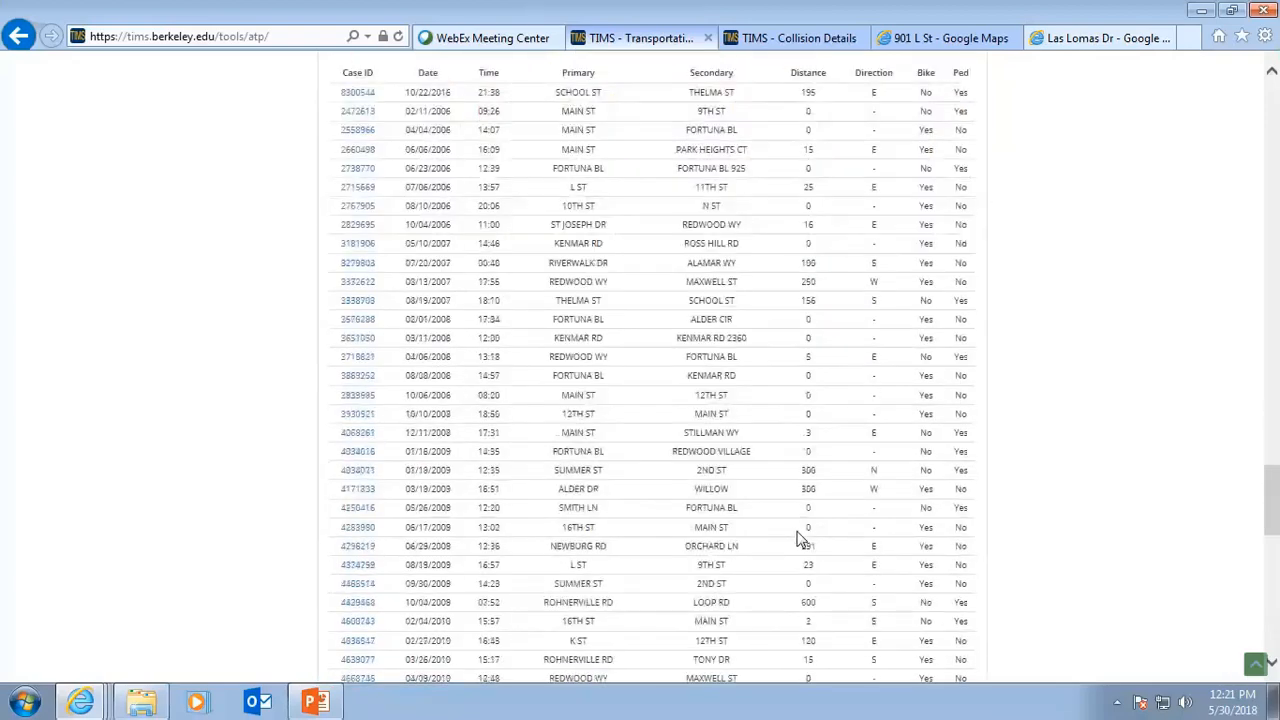
scroll(798, 537, "up", 5)
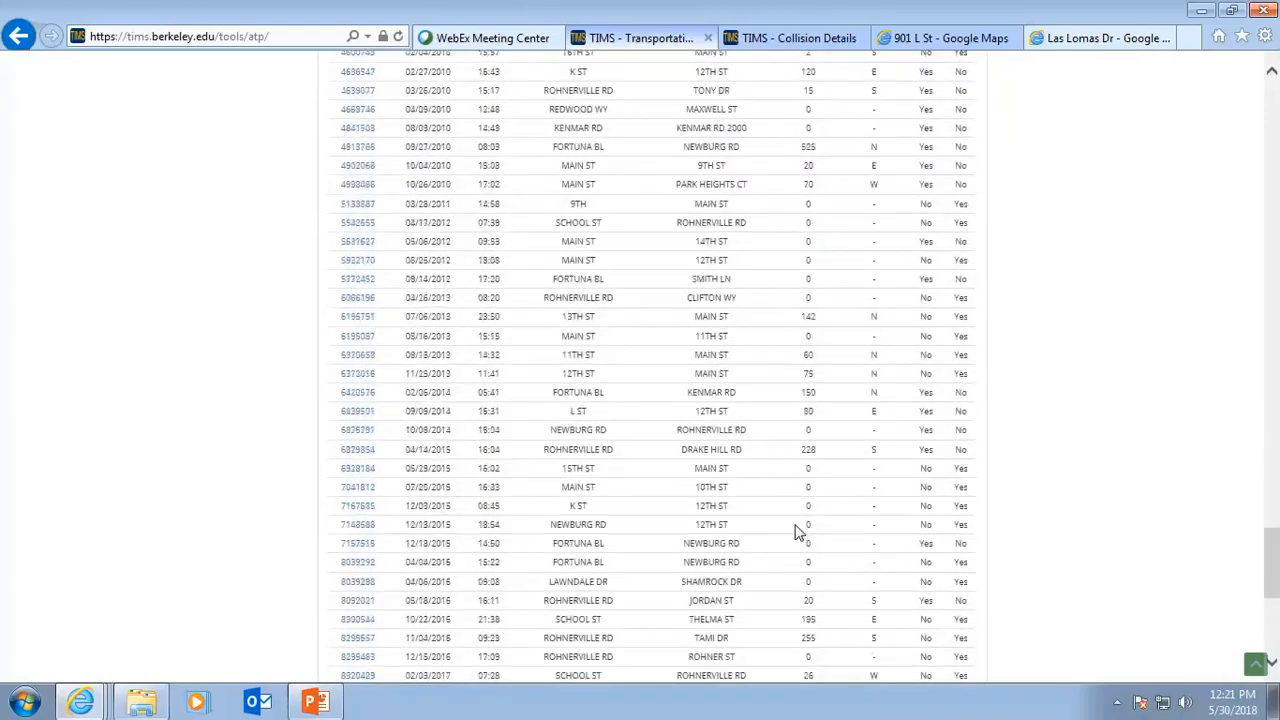
scroll(798, 530, "up", 3)
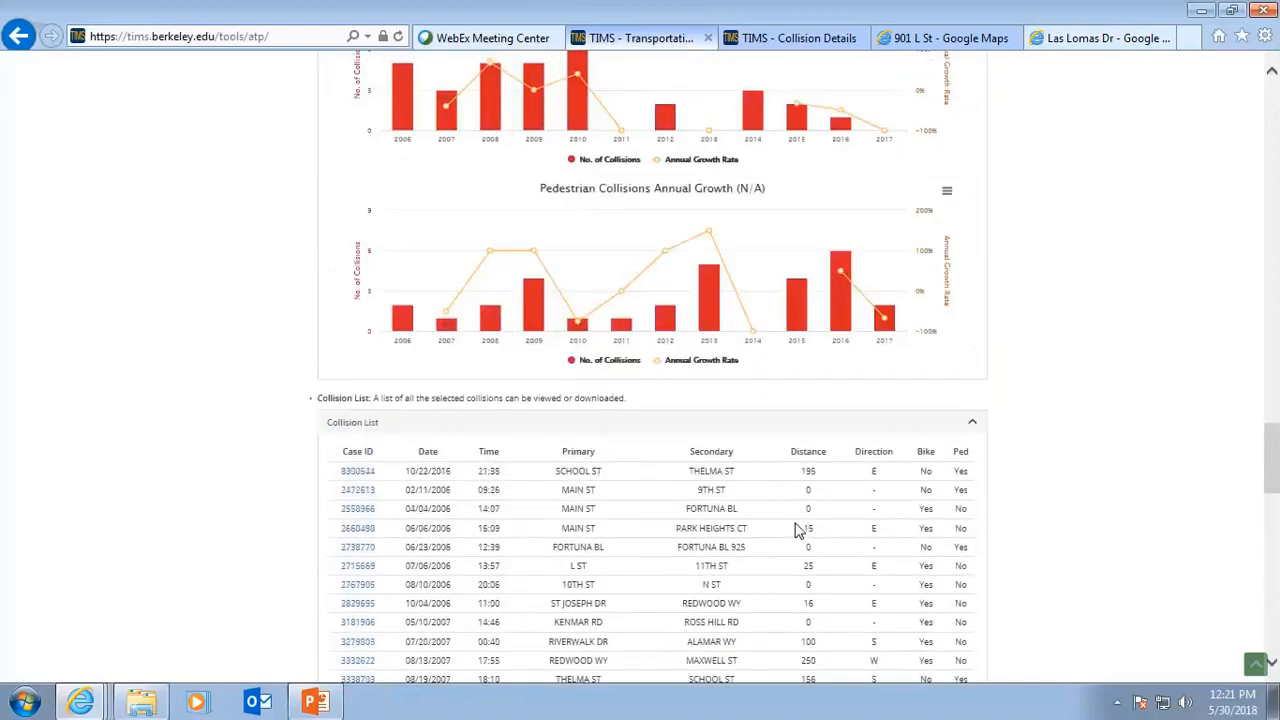
scroll(681, 593, "down", 1)
scroll(681, 593, "down", 2)
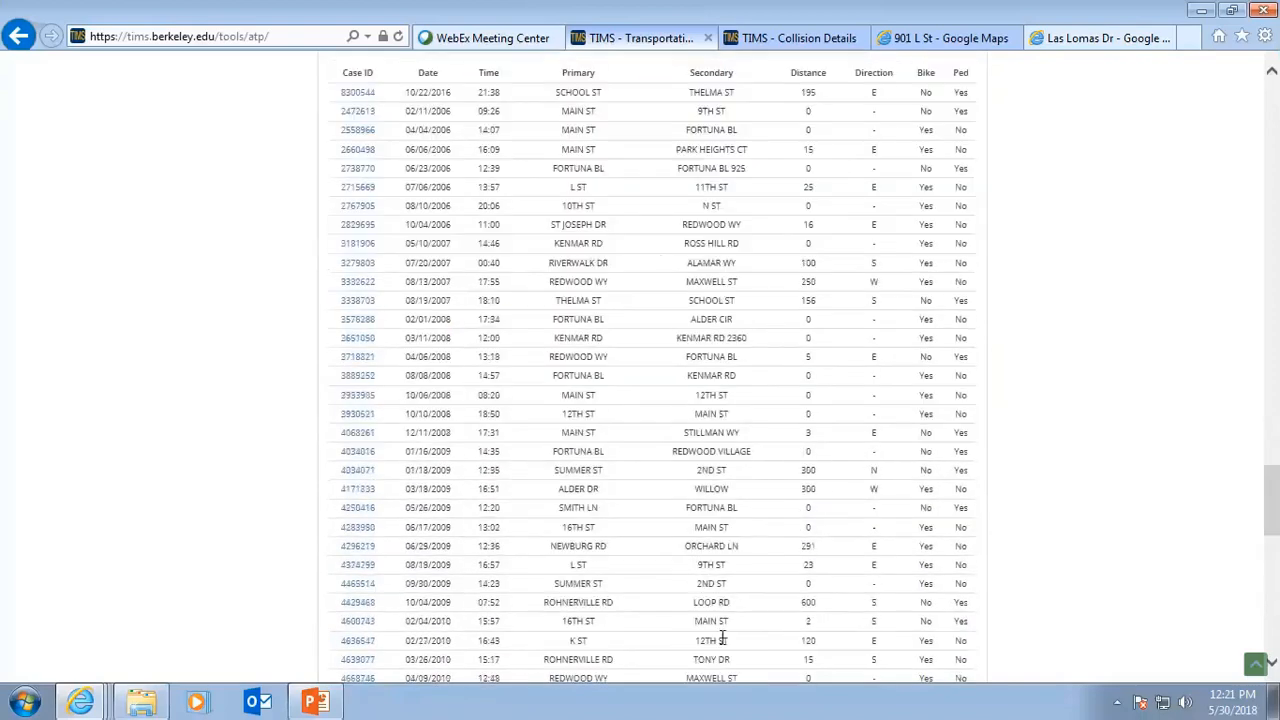
left_click(357, 604)
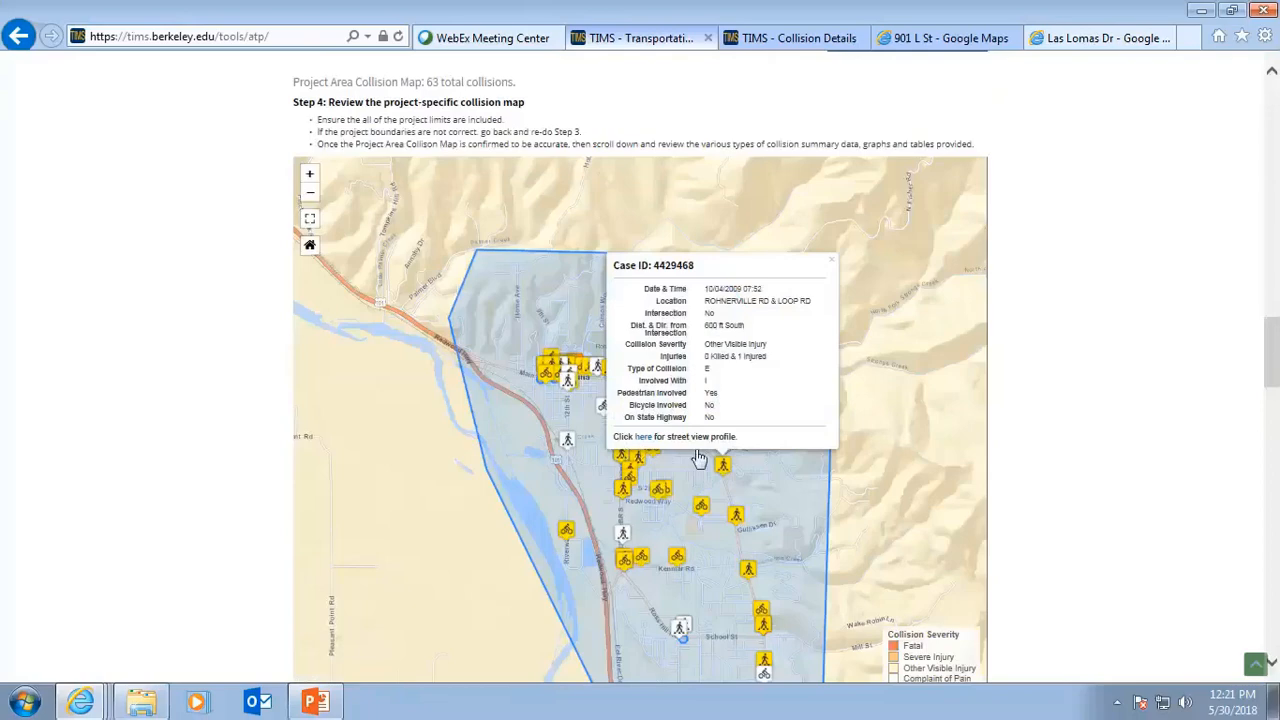
Open the in-depth collision summary for the project-area collisions.
scroll(1000, 509, "down", 1)
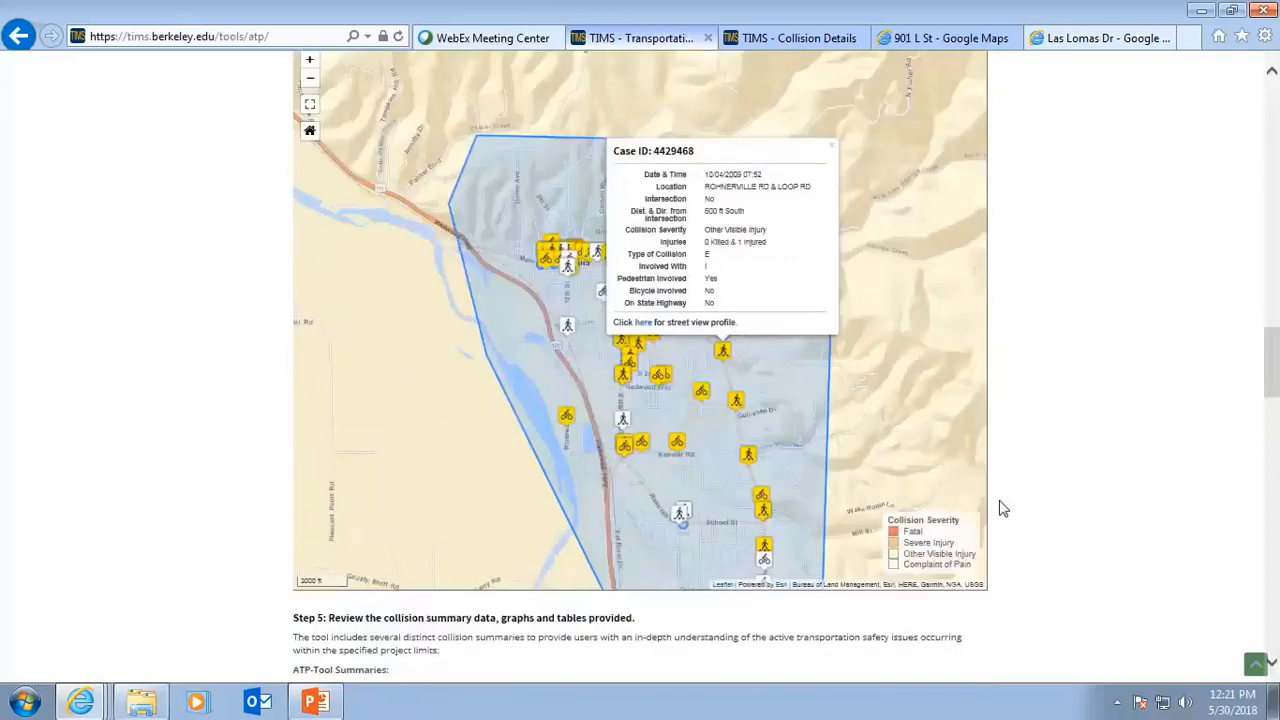
scroll(1003, 509, "down", 15)
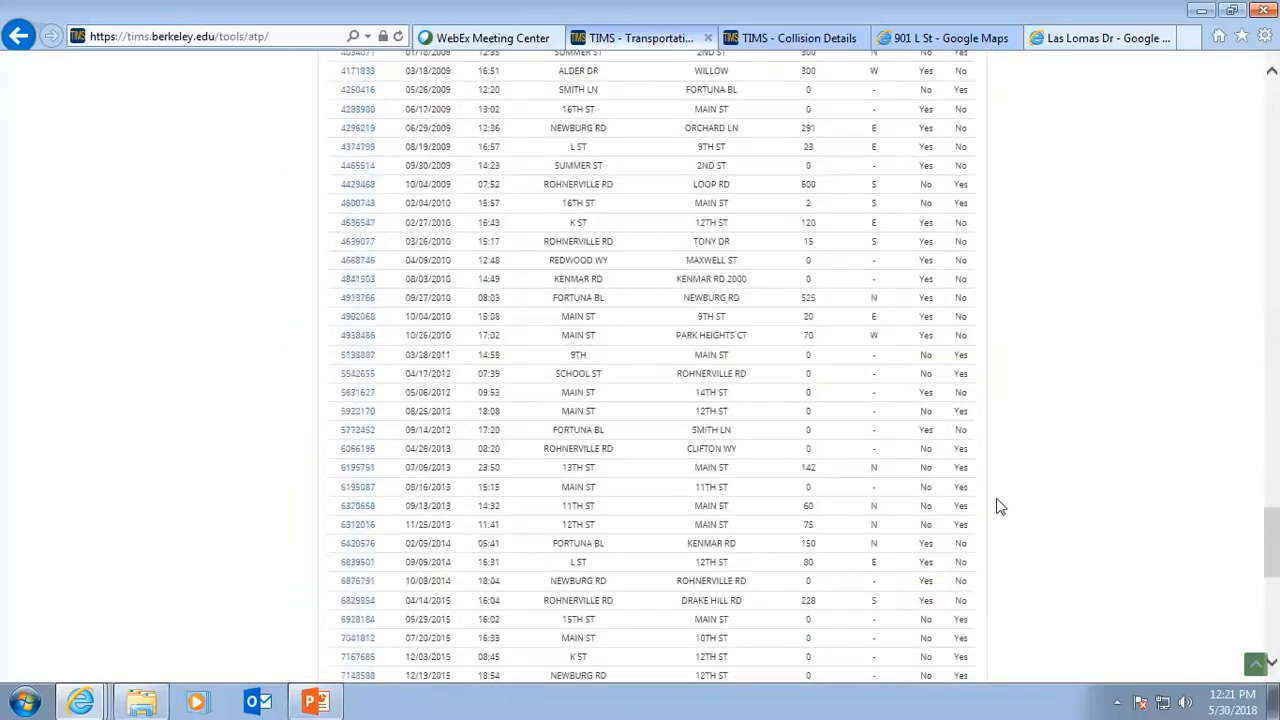
scroll(1000, 507, "down", 5)
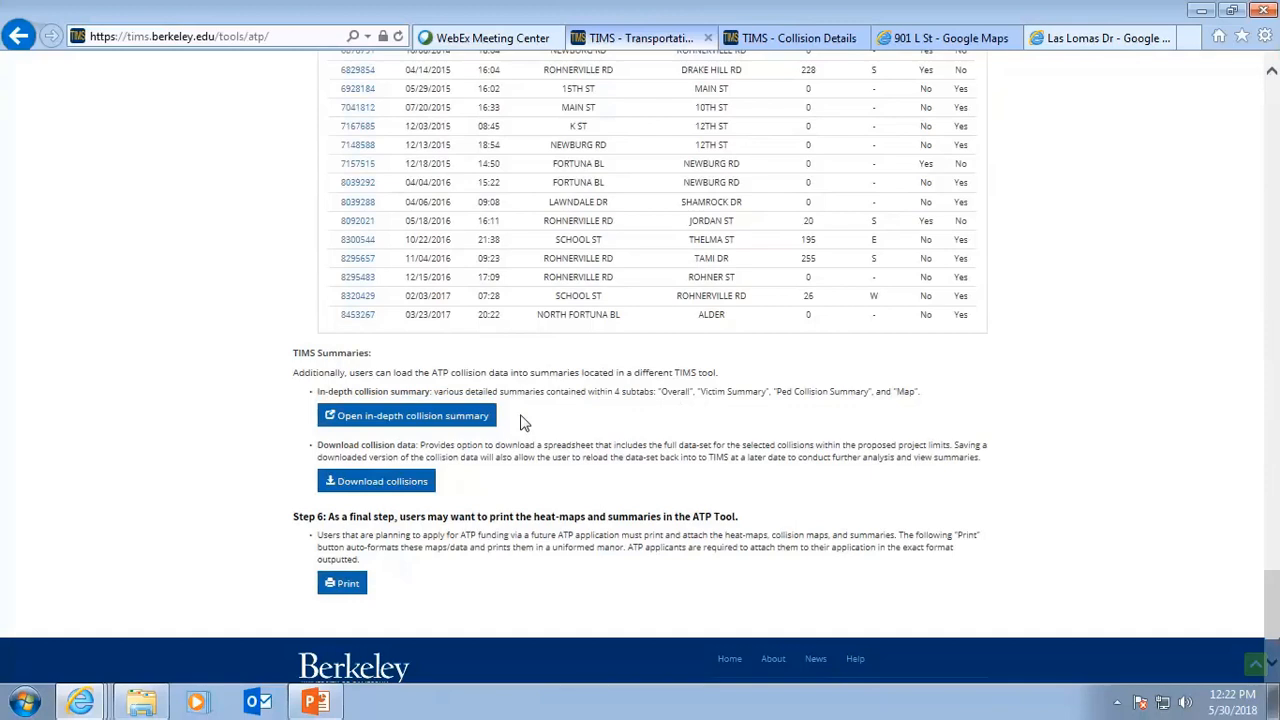
left_click(404, 418)
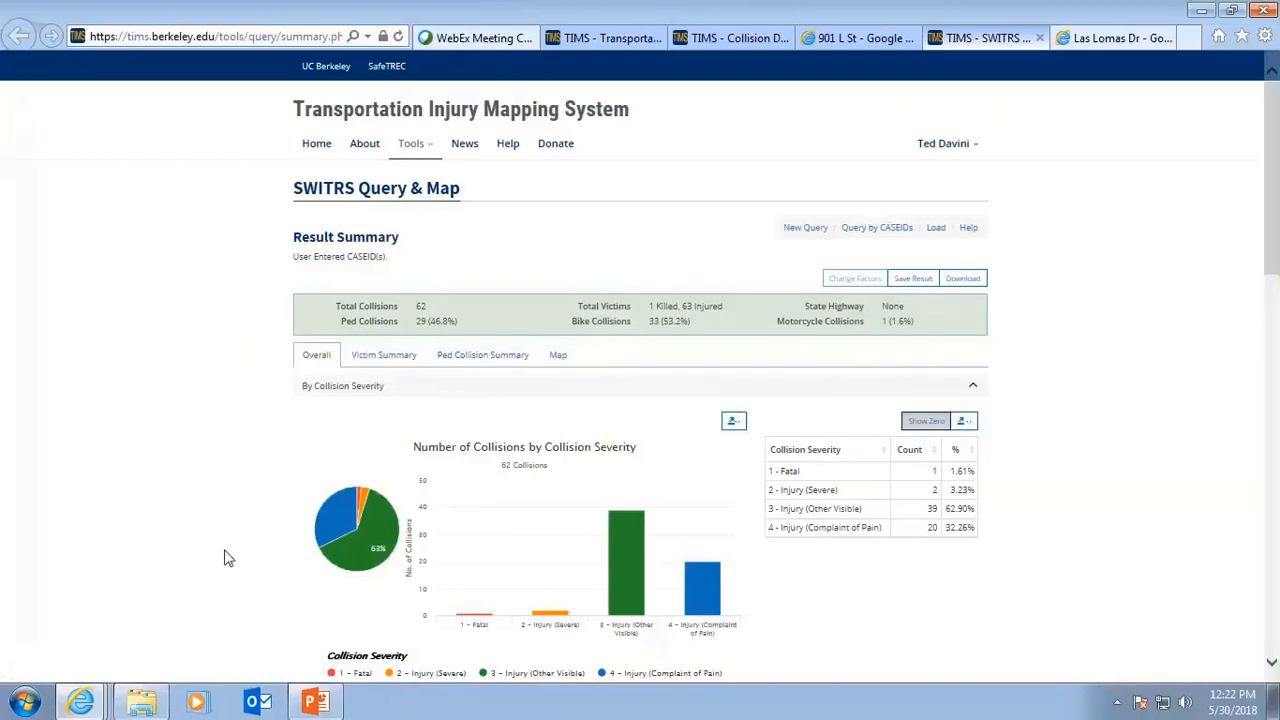
Review the Overall summary charts by collision severity, collision type, day of week and time, and PCF violation.
scroll(222, 557, "down", 2)
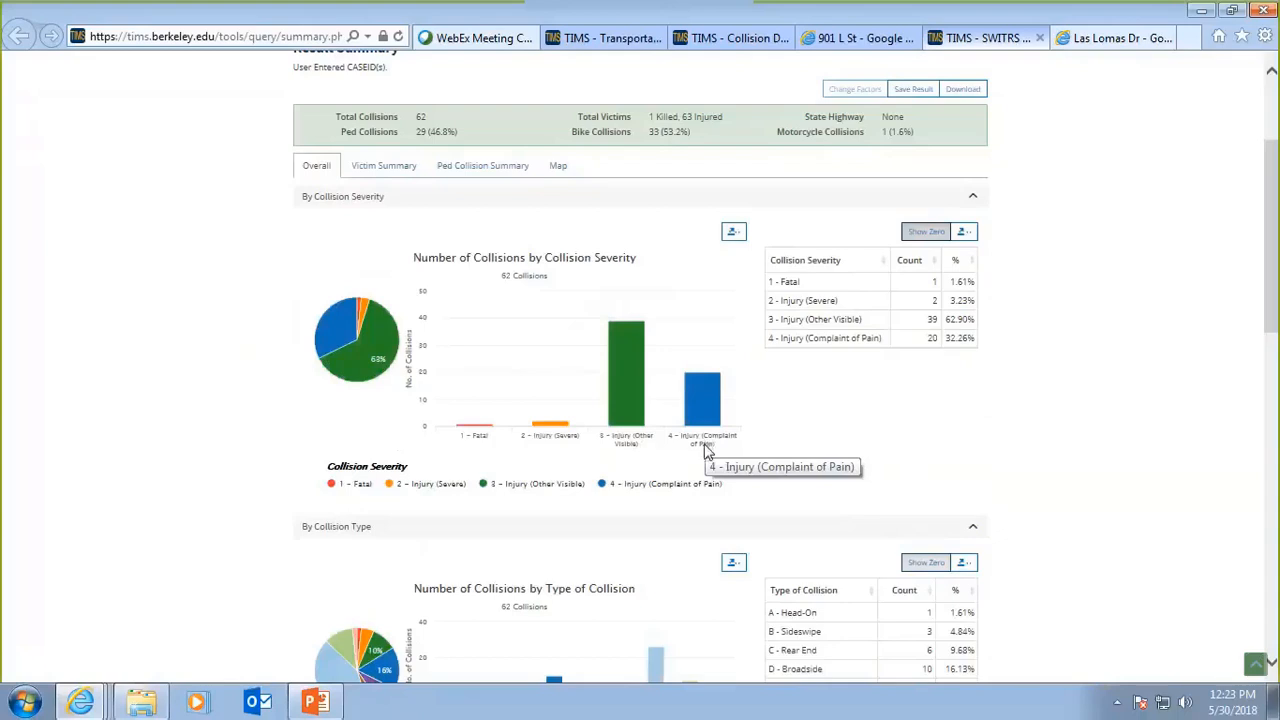
scroll(728, 465, "down", 1)
scroll(729, 465, "down", 1)
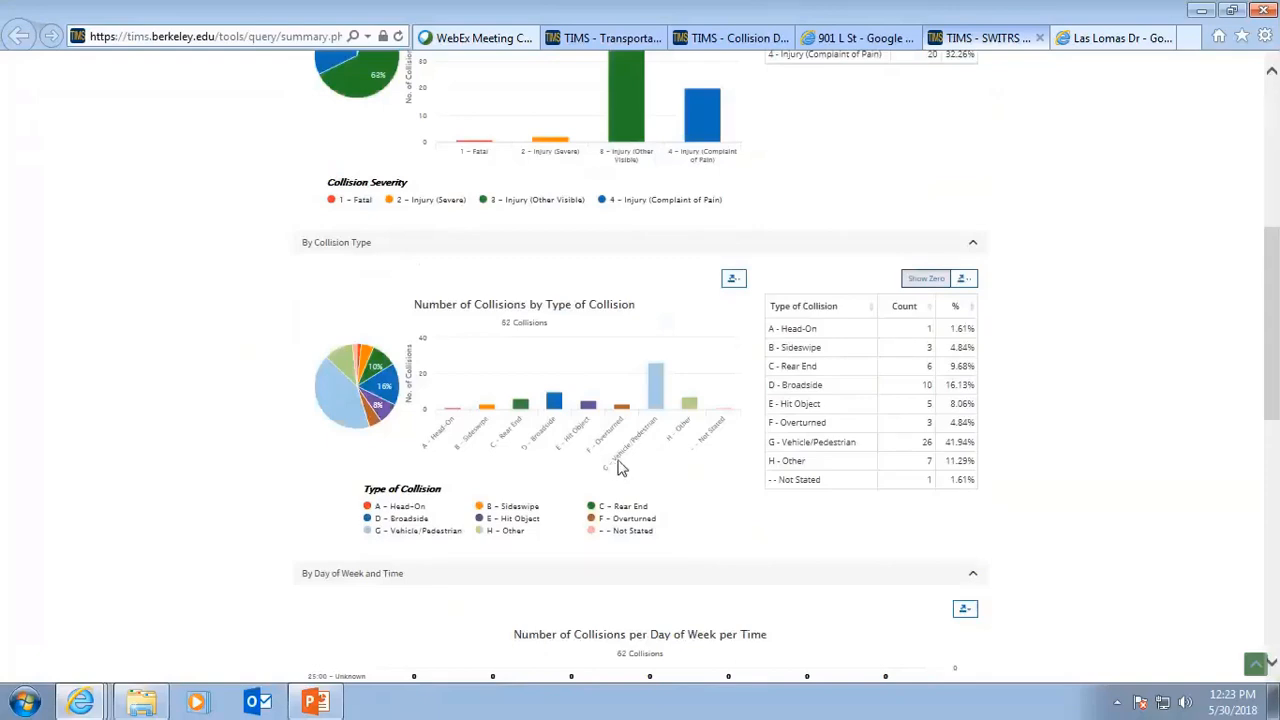
mouse_move(659, 390)
scroll(755, 535, "down", 4)
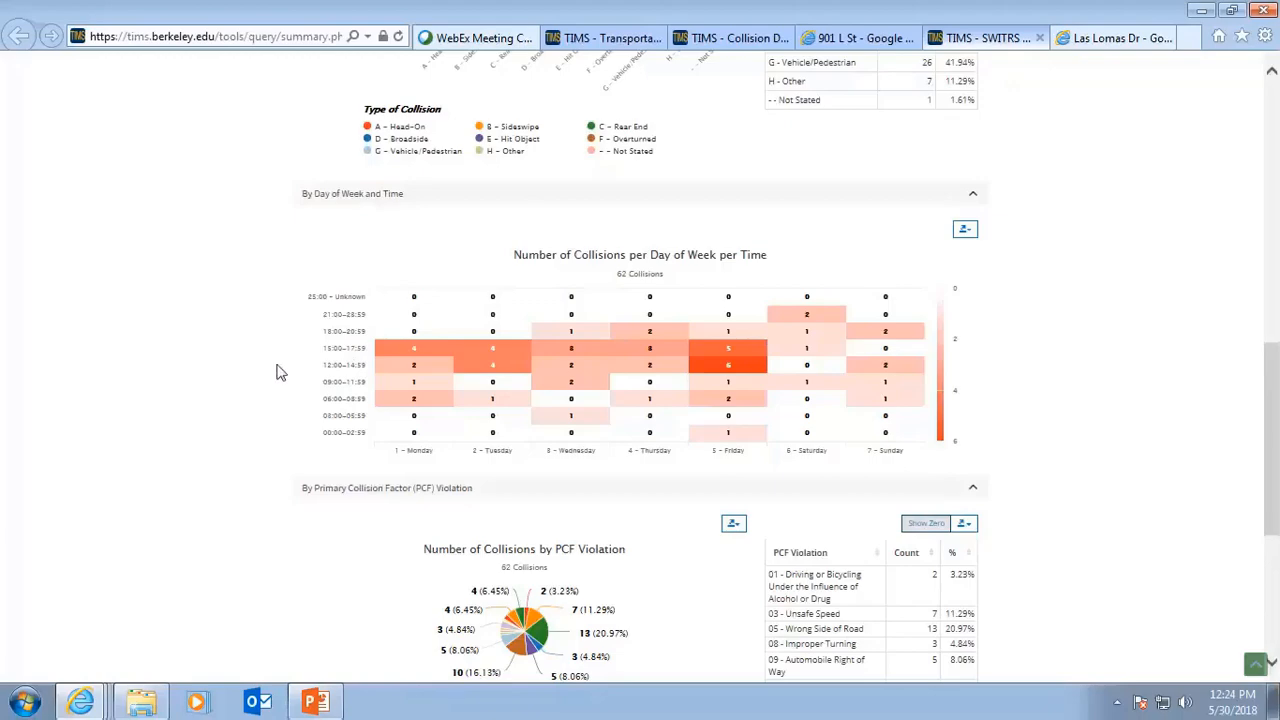
scroll(294, 349, "down", 2)
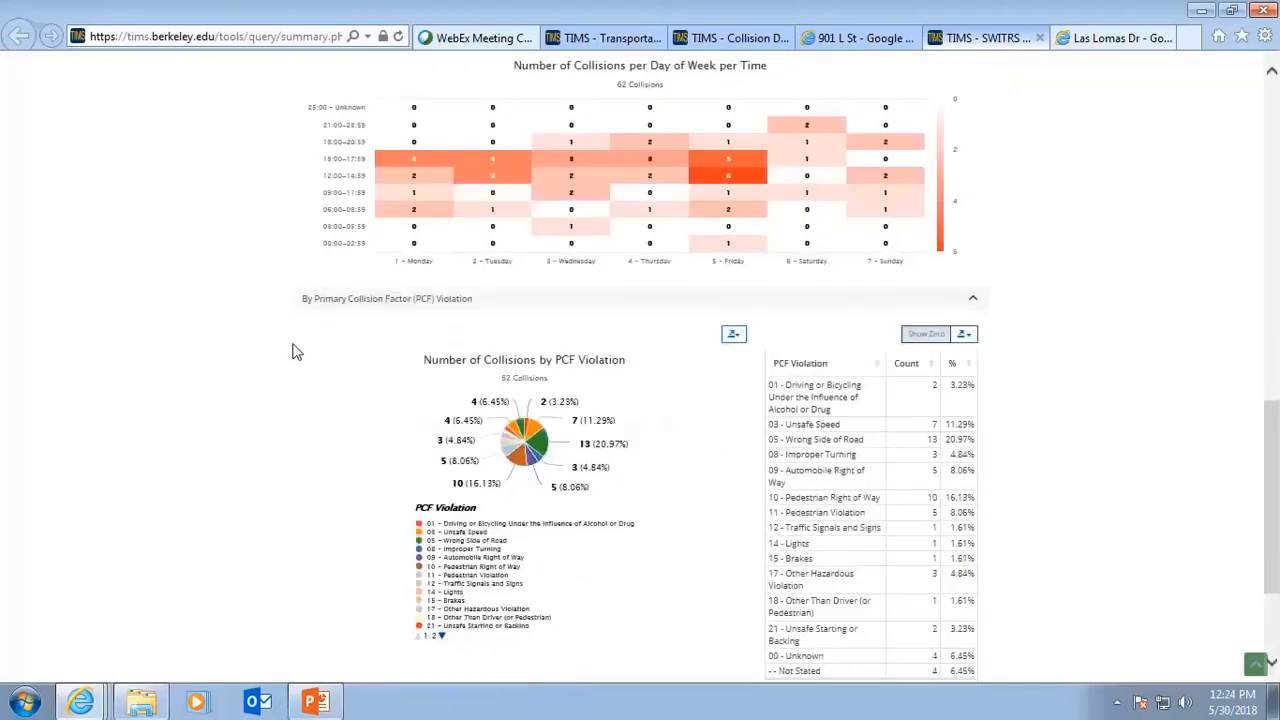
scroll(294, 349, "down", 1)
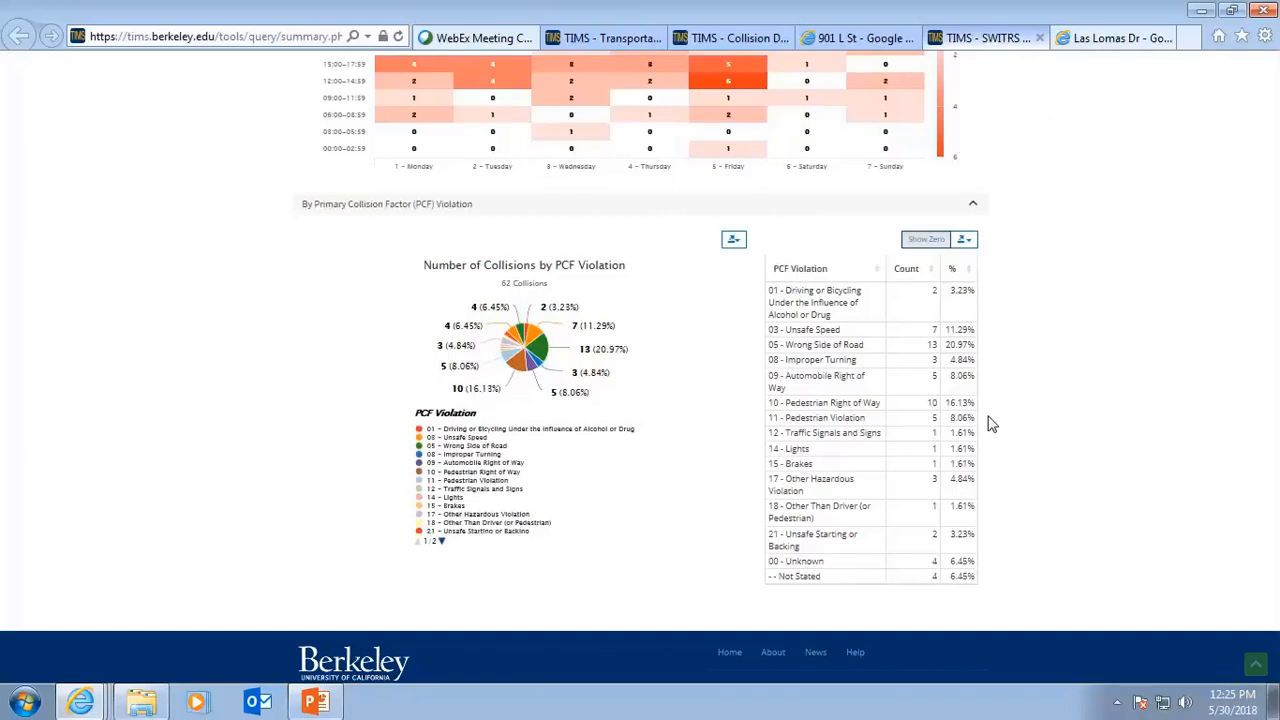
scroll(970, 402, "up", 4)
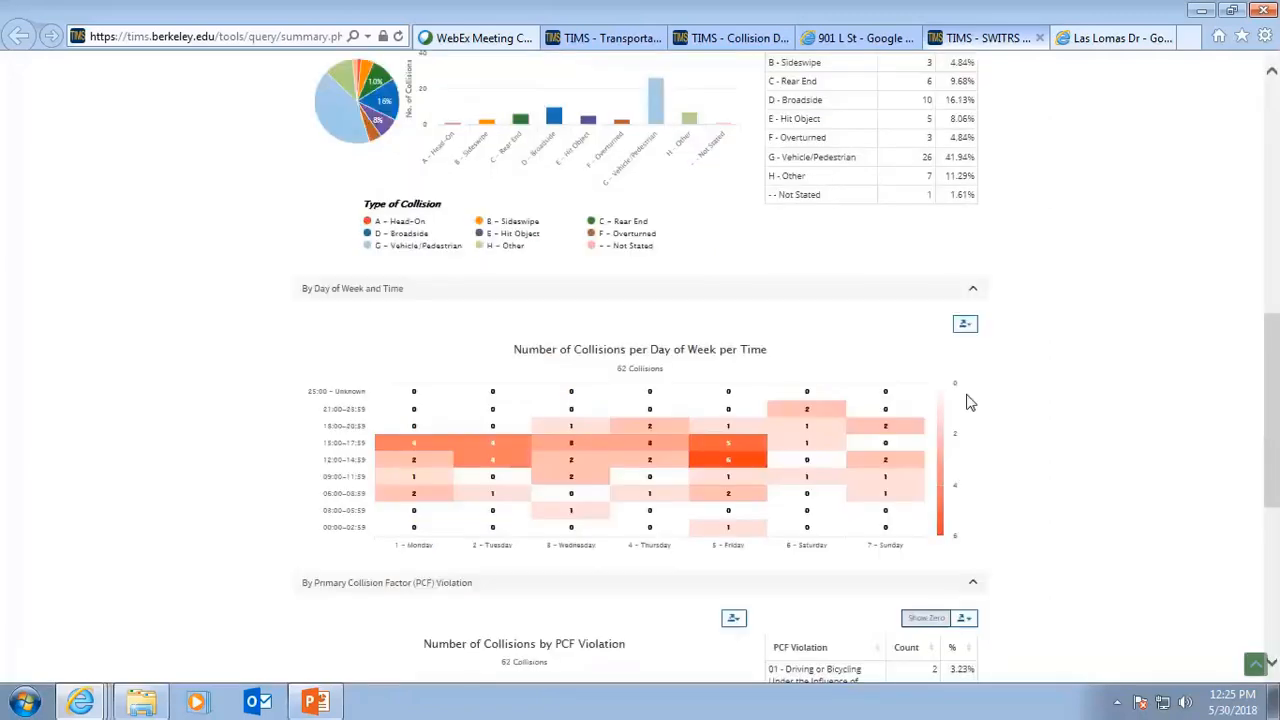
scroll(970, 402, "up", 8)
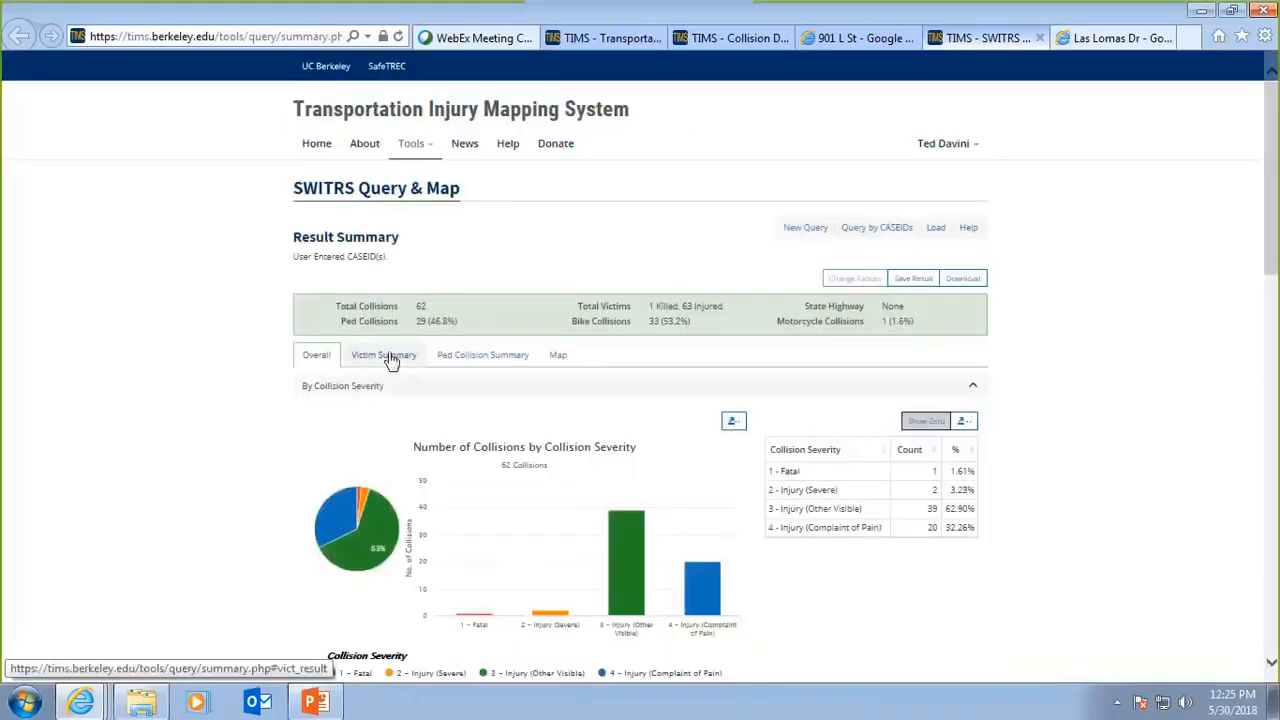
Open the Victim Summary and review the victim charts by degree of injury, role, safety equipment, and gender and age.
left_click(391, 358)
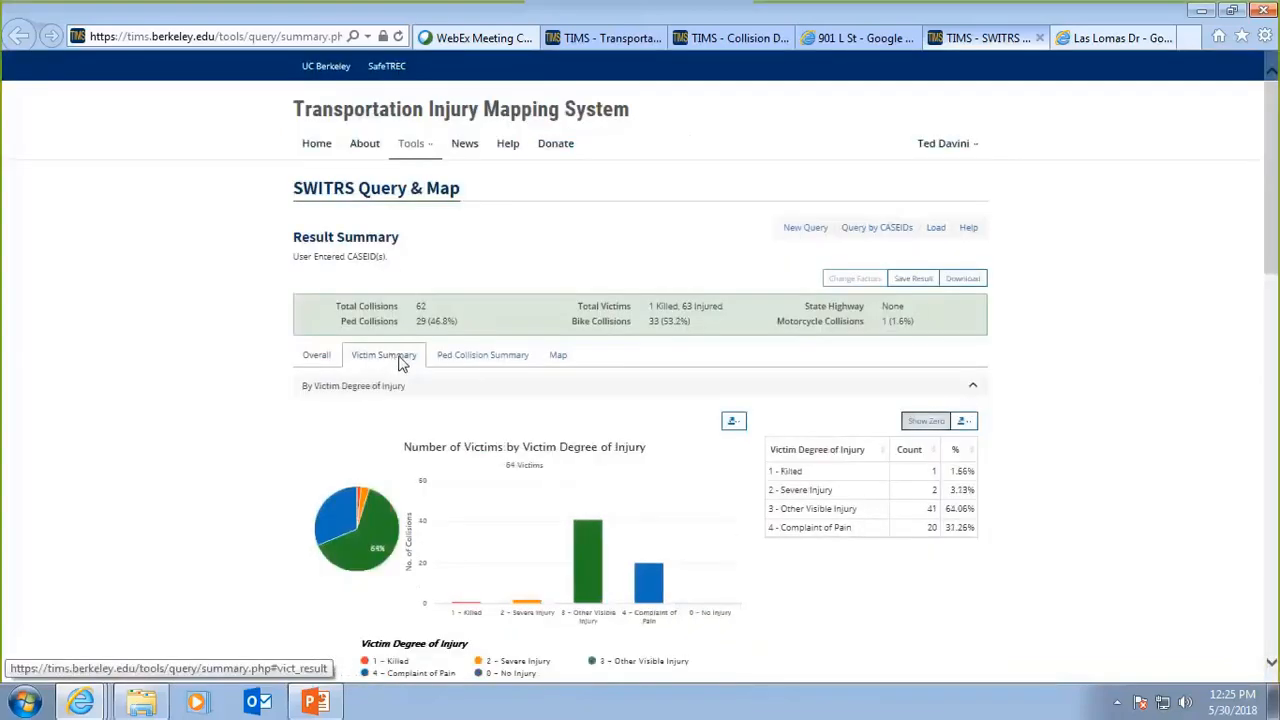
scroll(410, 400, "down", 4)
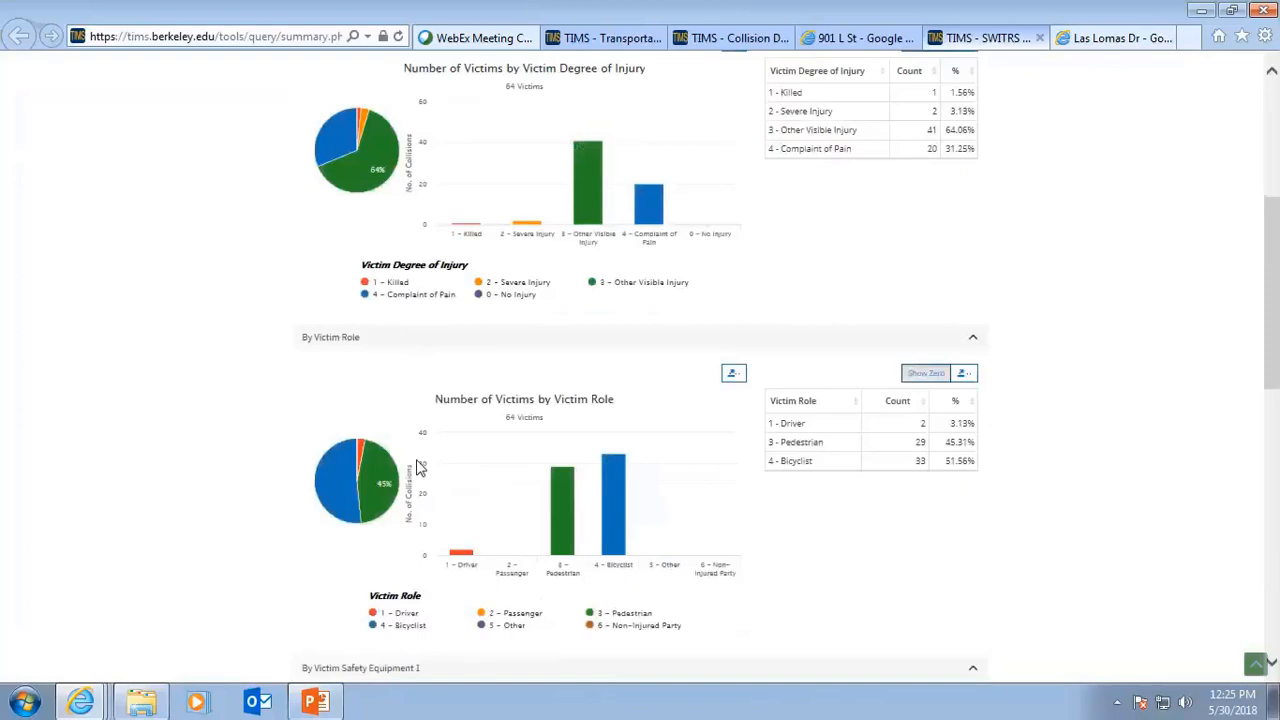
scroll(420, 467, "down", 2)
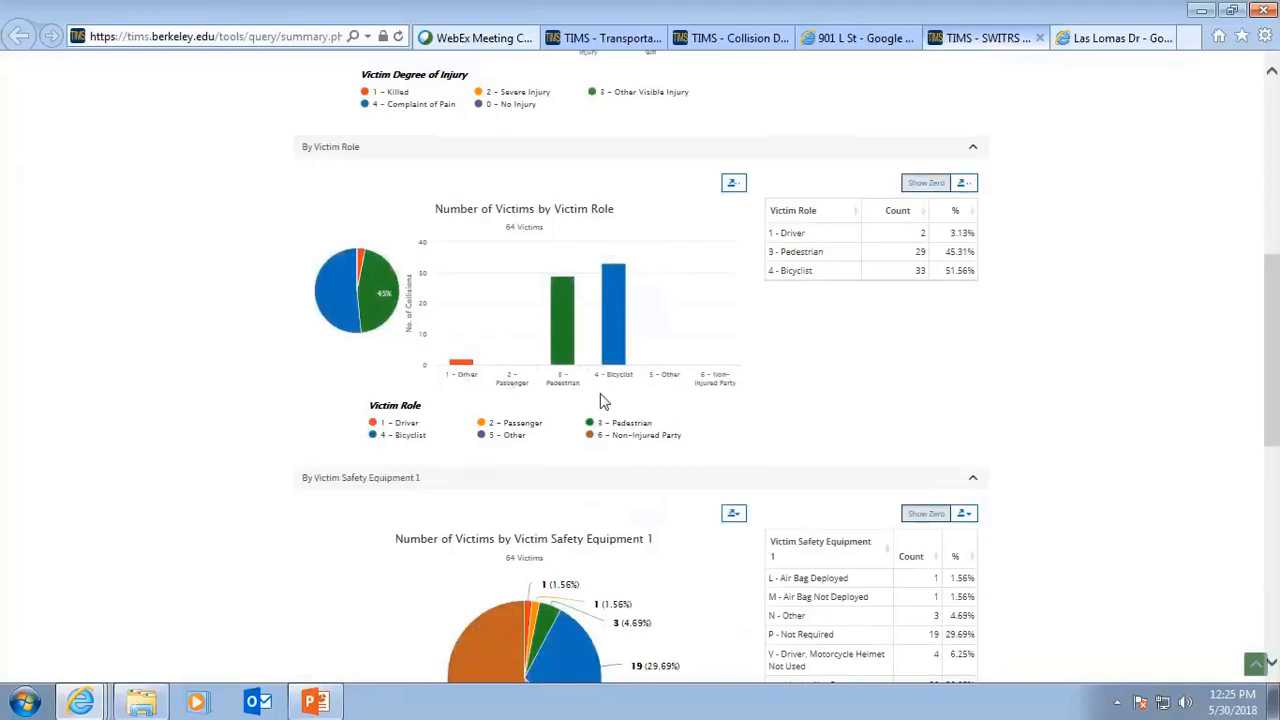
scroll(650, 405, "down", 2)
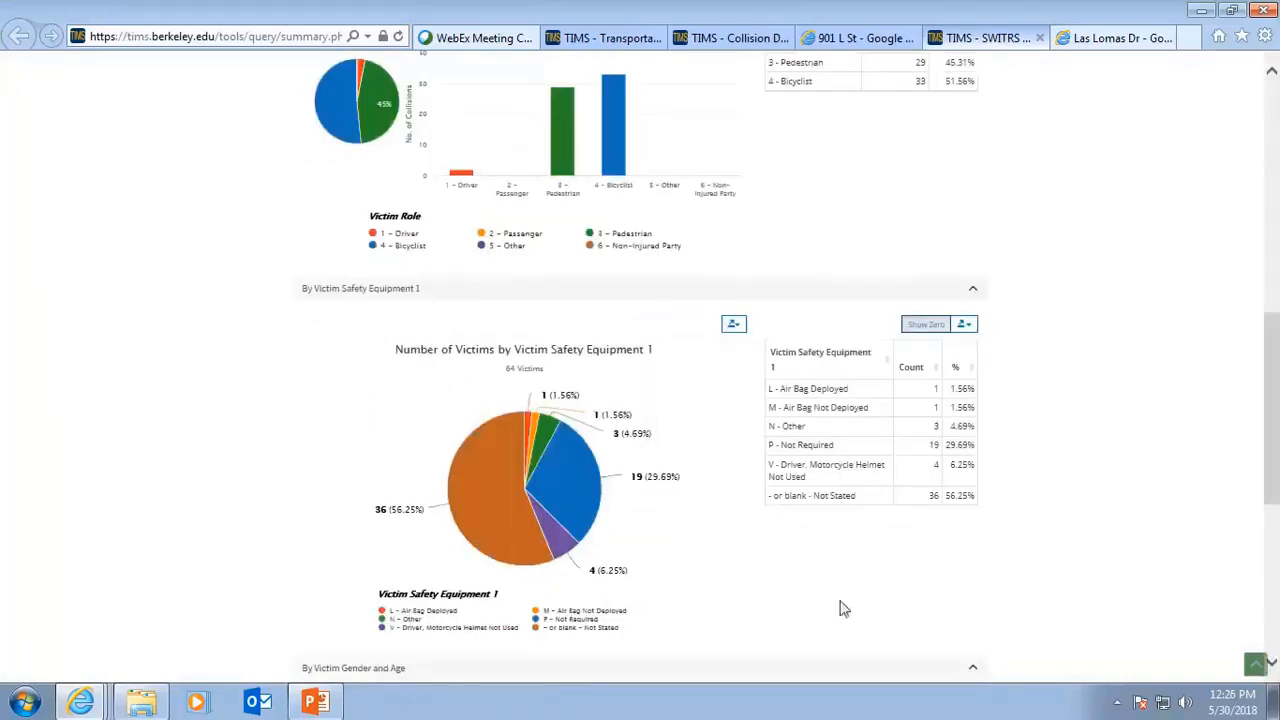
scroll(840, 608, "down", 2)
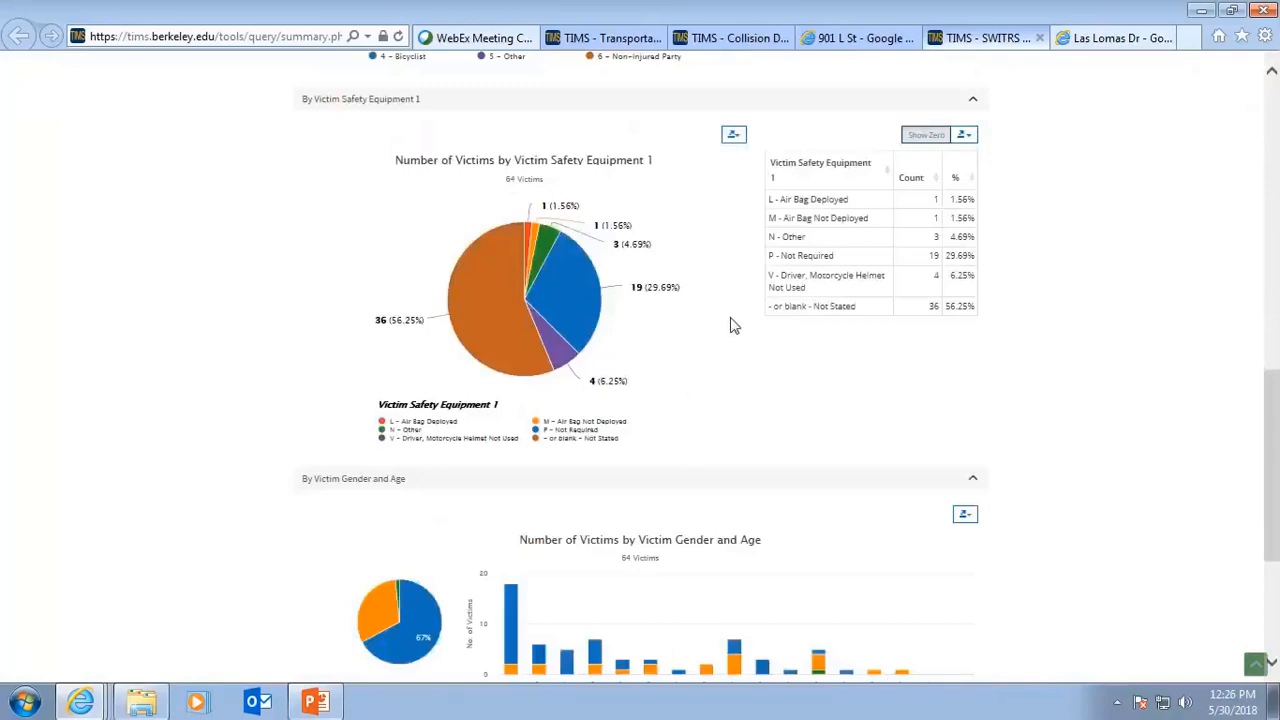
mouse_move(784, 276)
scroll(1014, 317, "down", 3)
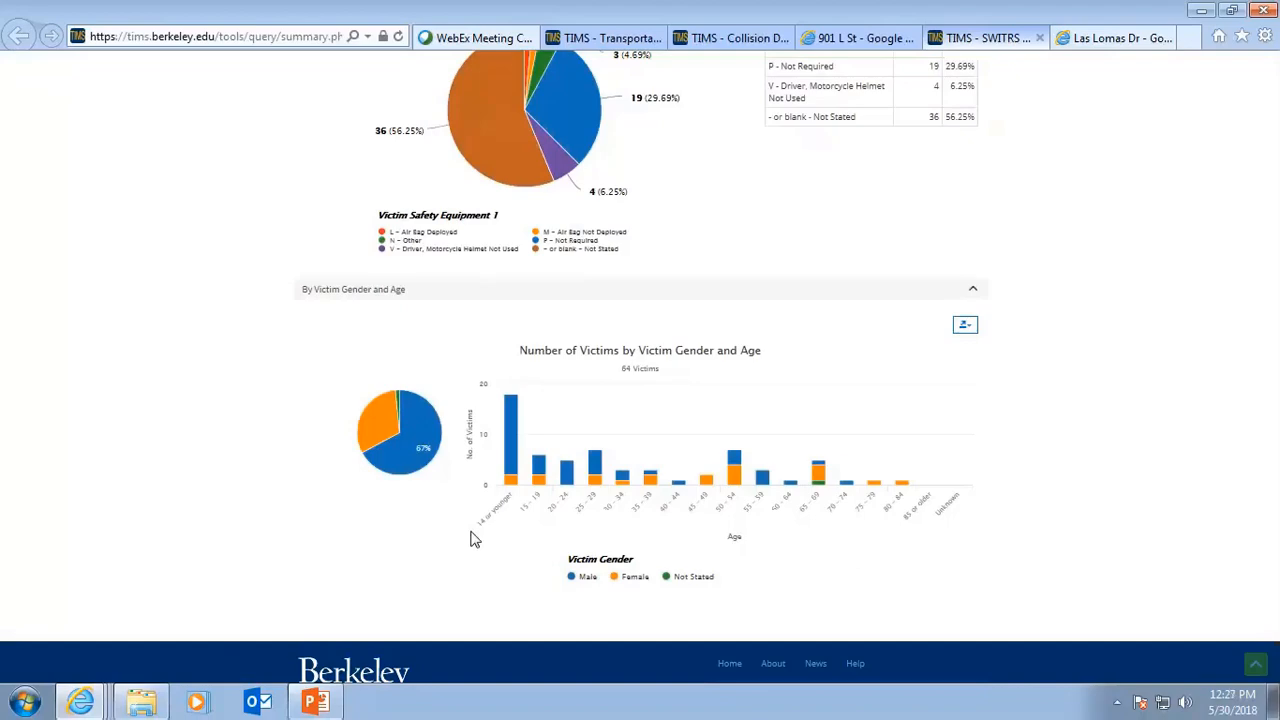
scroll(495, 466, "up", 8)
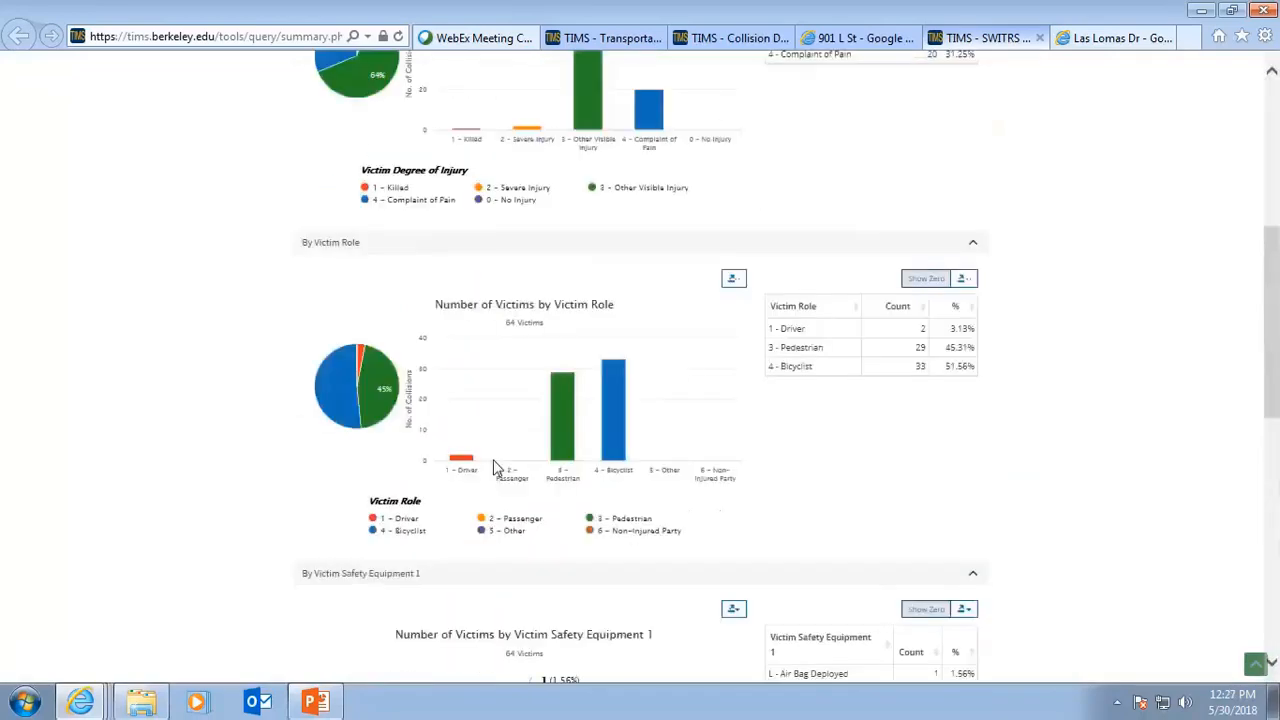
scroll(495, 466, "up", 4)
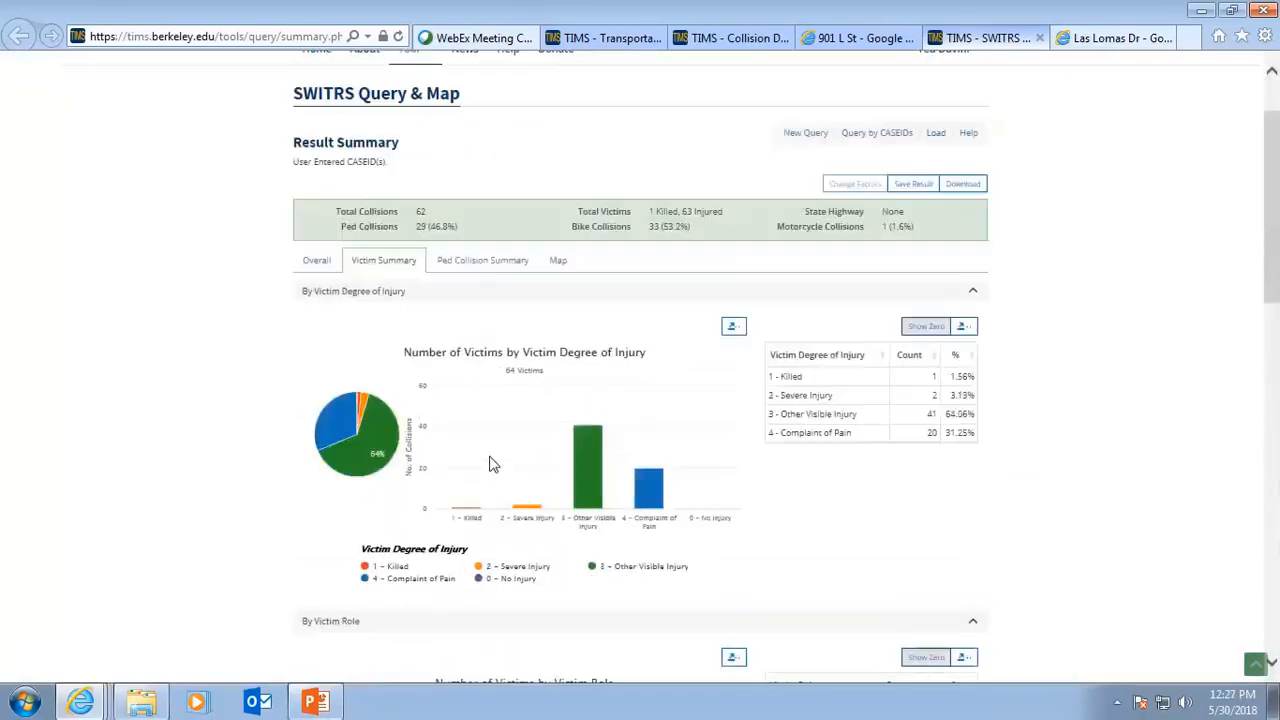
Open the Ped Collision Summary and review its charts by type of violation, pedestrian action, lighting and weather.
left_click(483, 265)
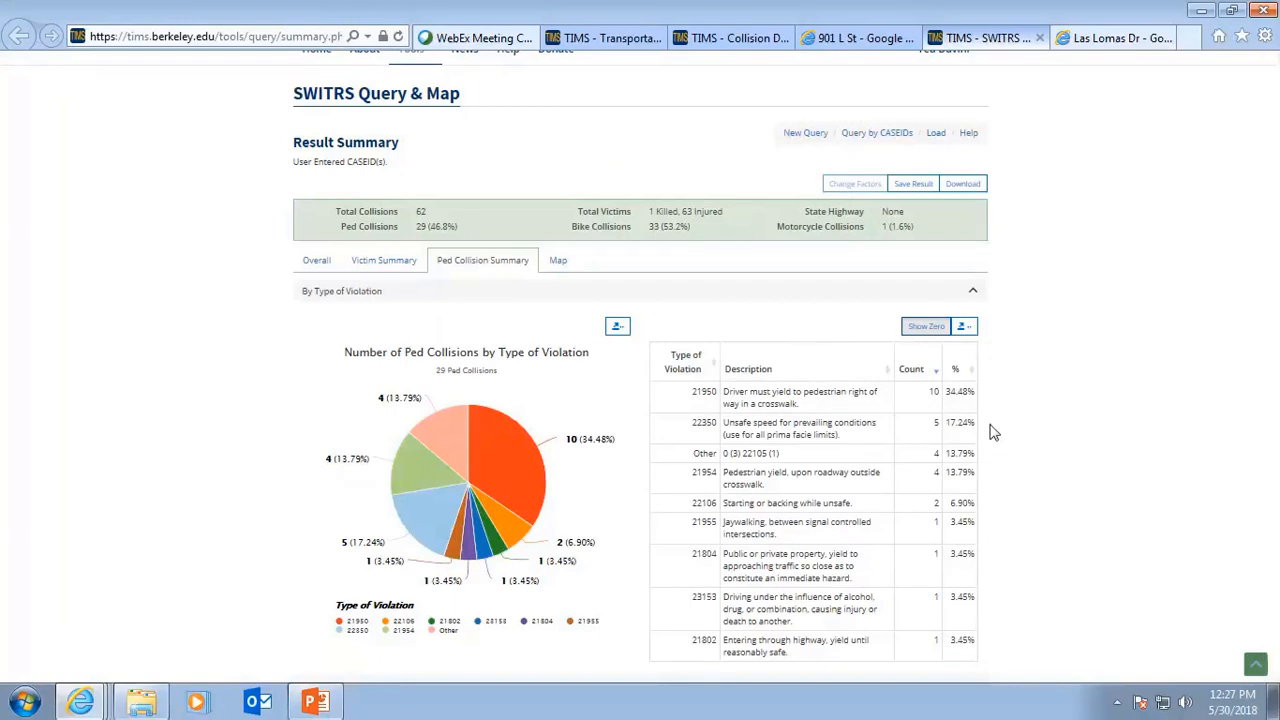
scroll(995, 440, "down", 1)
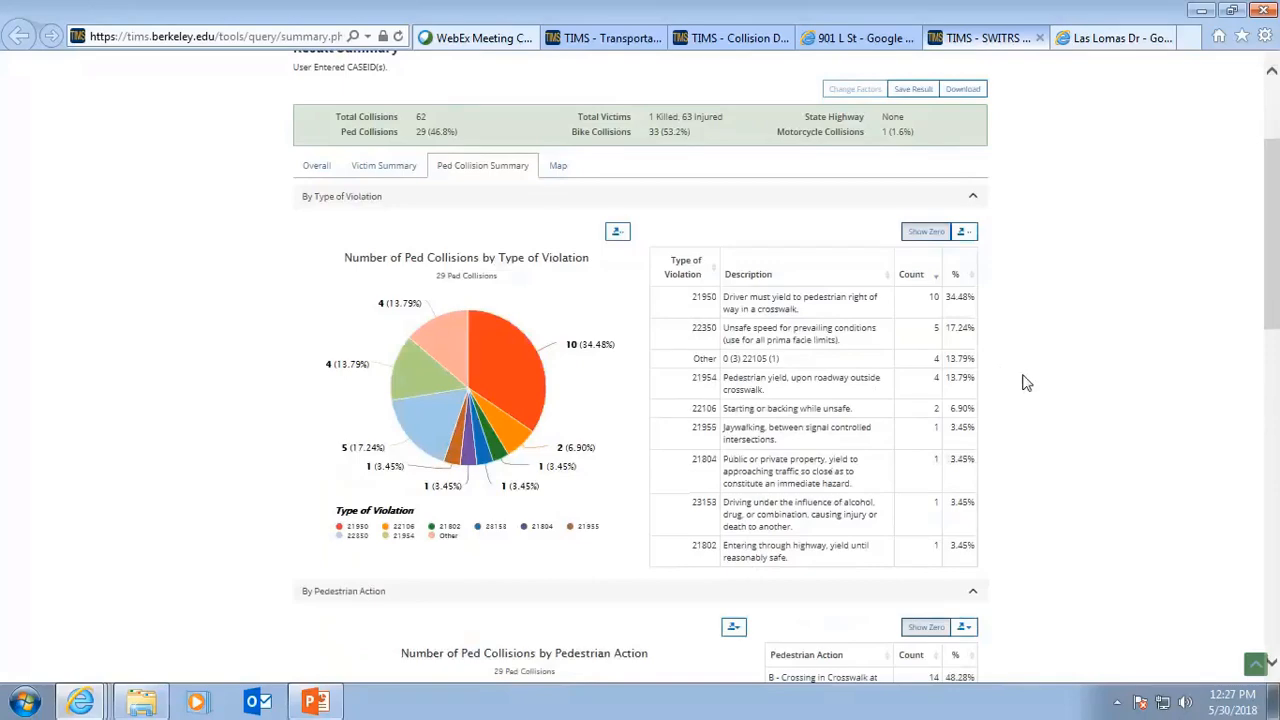
scroll(1040, 390, "down", 5)
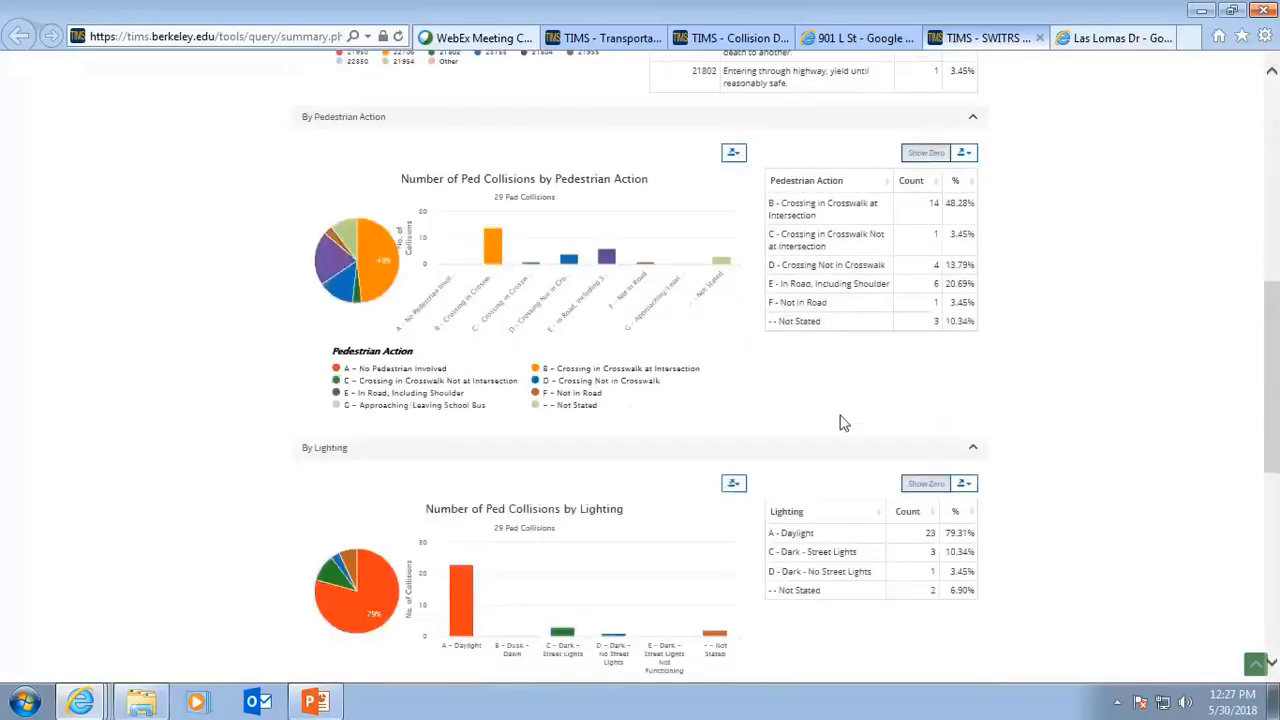
mouse_move(530, 258)
scroll(578, 483, "down", 1)
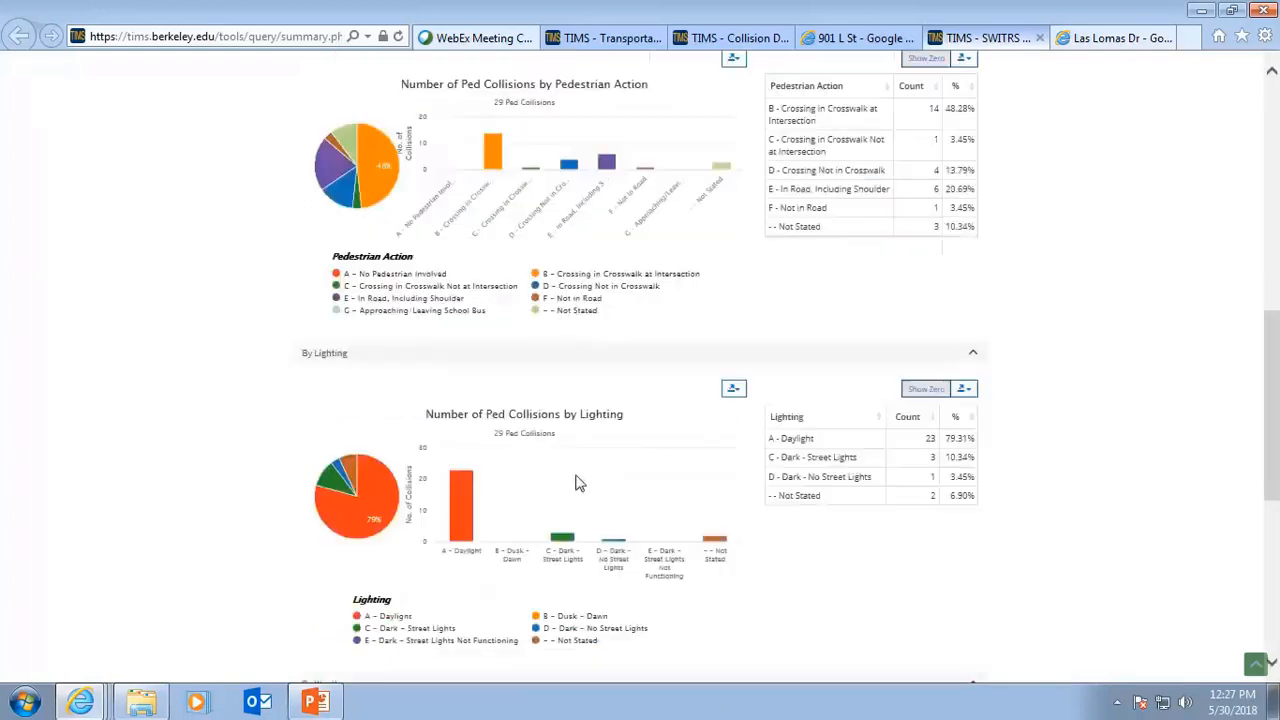
scroll(578, 483, "down", 1)
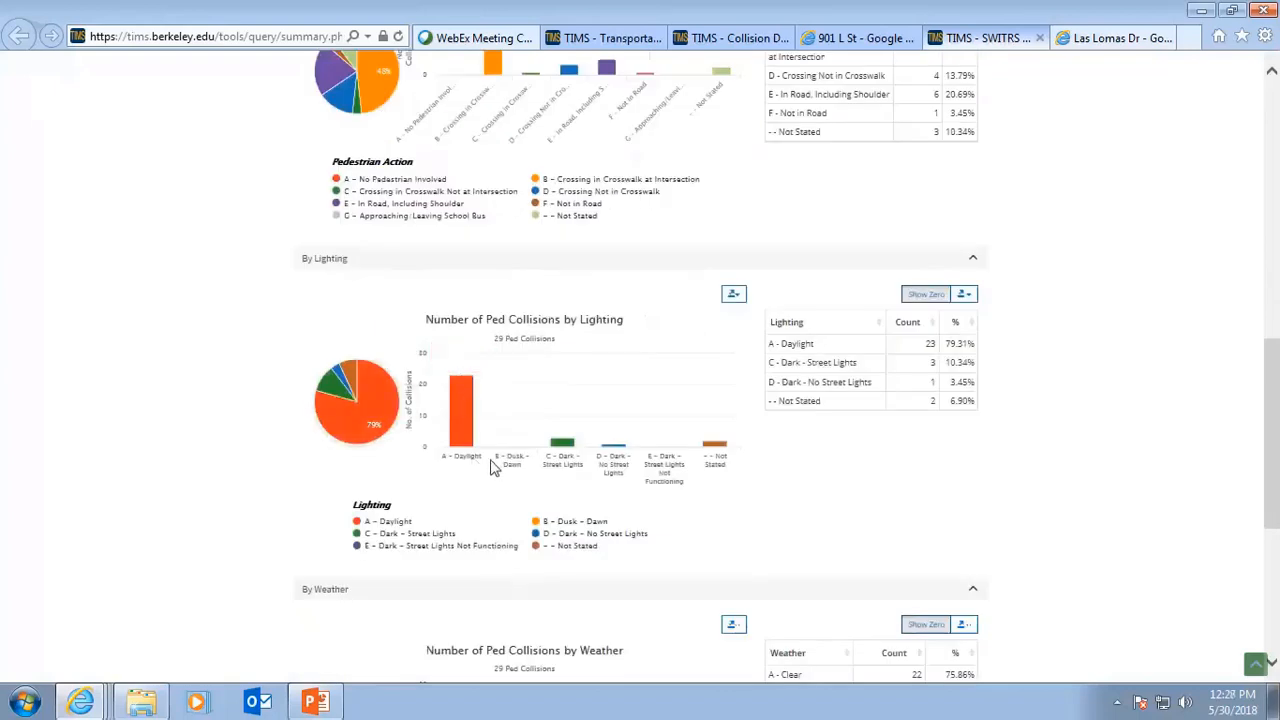
scroll(492, 467, "down", 1)
scroll(492, 467, "down", 2)
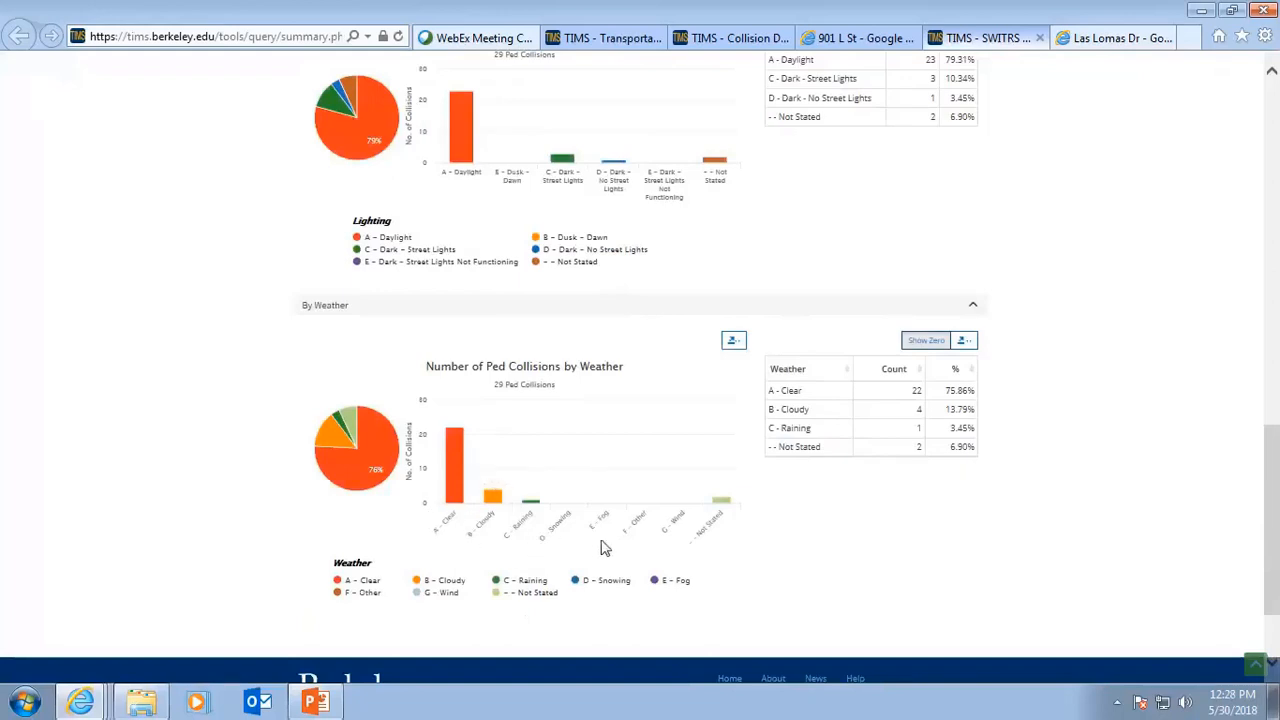
scroll(759, 562, "down", 2)
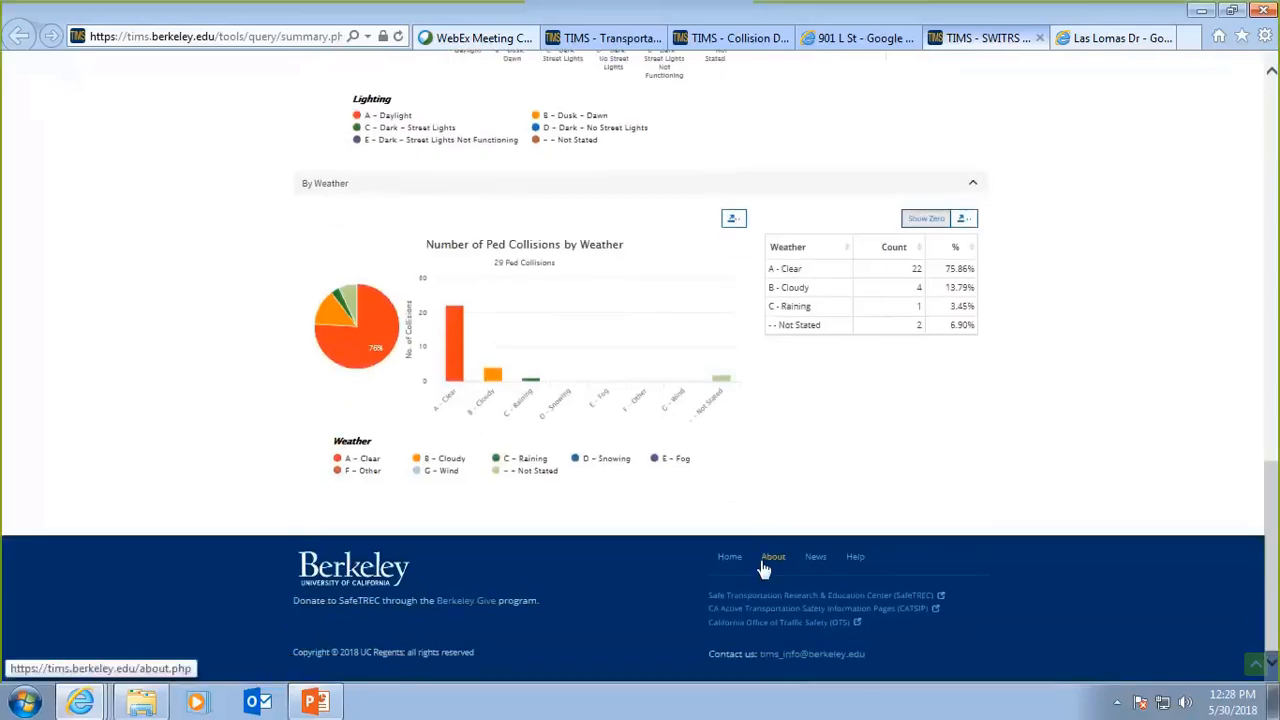
scroll(762, 568, "up", 2)
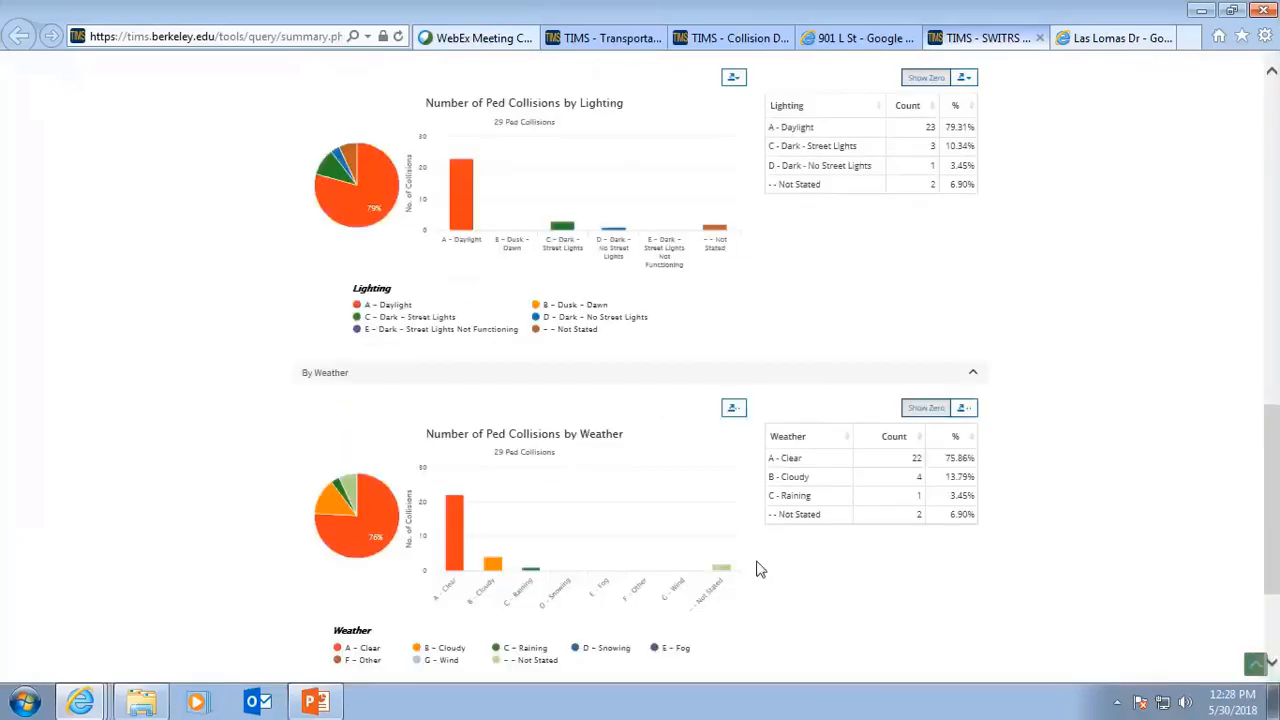
scroll(759, 567, "up", 12)
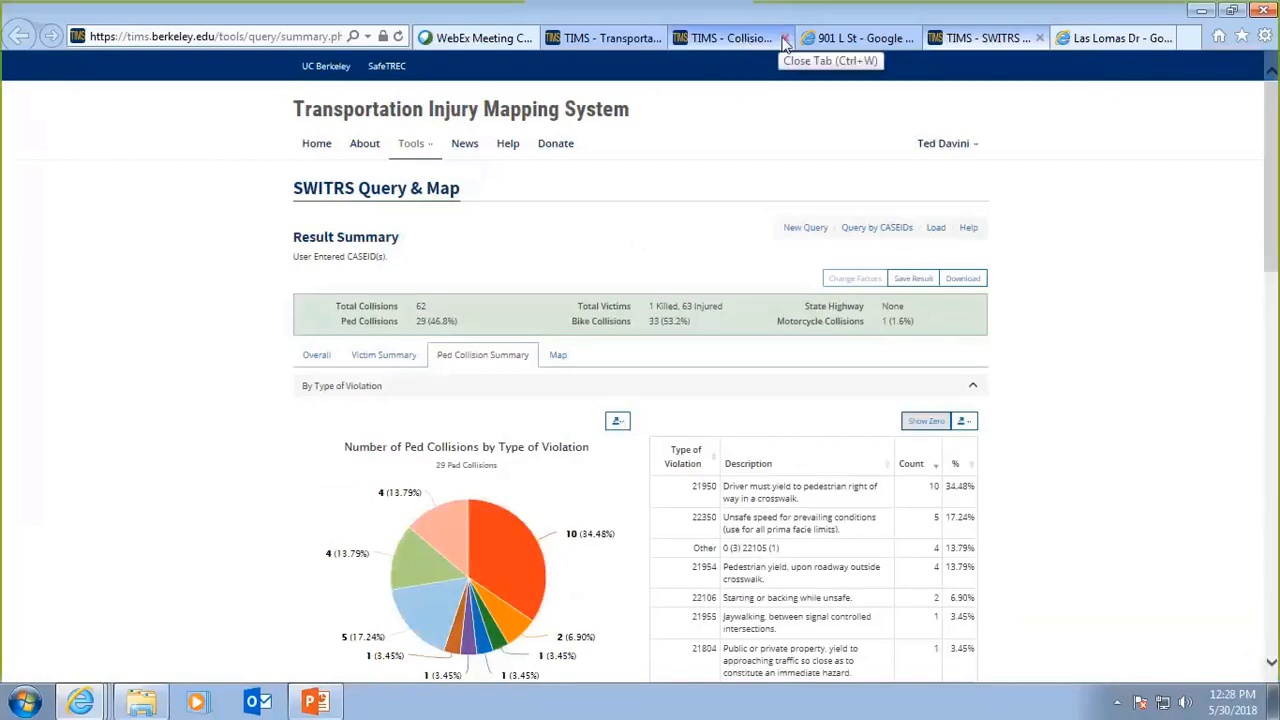
Close the collision detail and SWITRS summary tabs and return to the ATP tool tab.
left_click(785, 40)
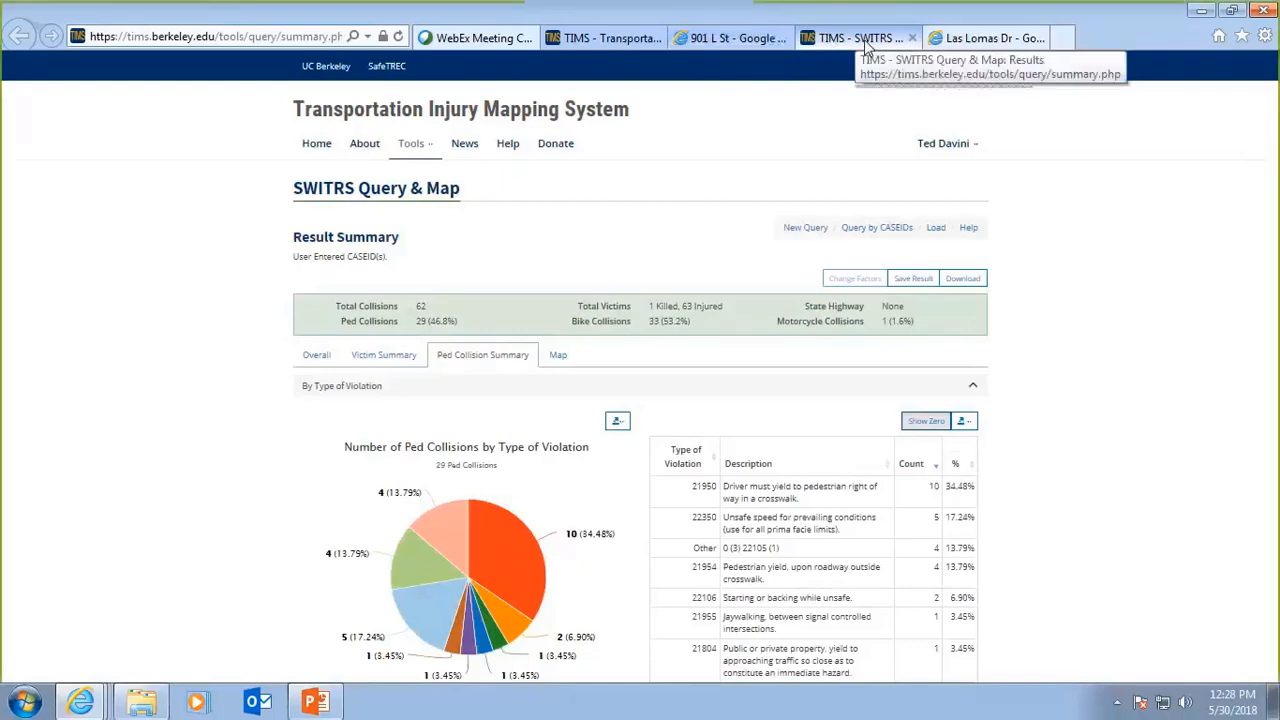
left_click(912, 40)
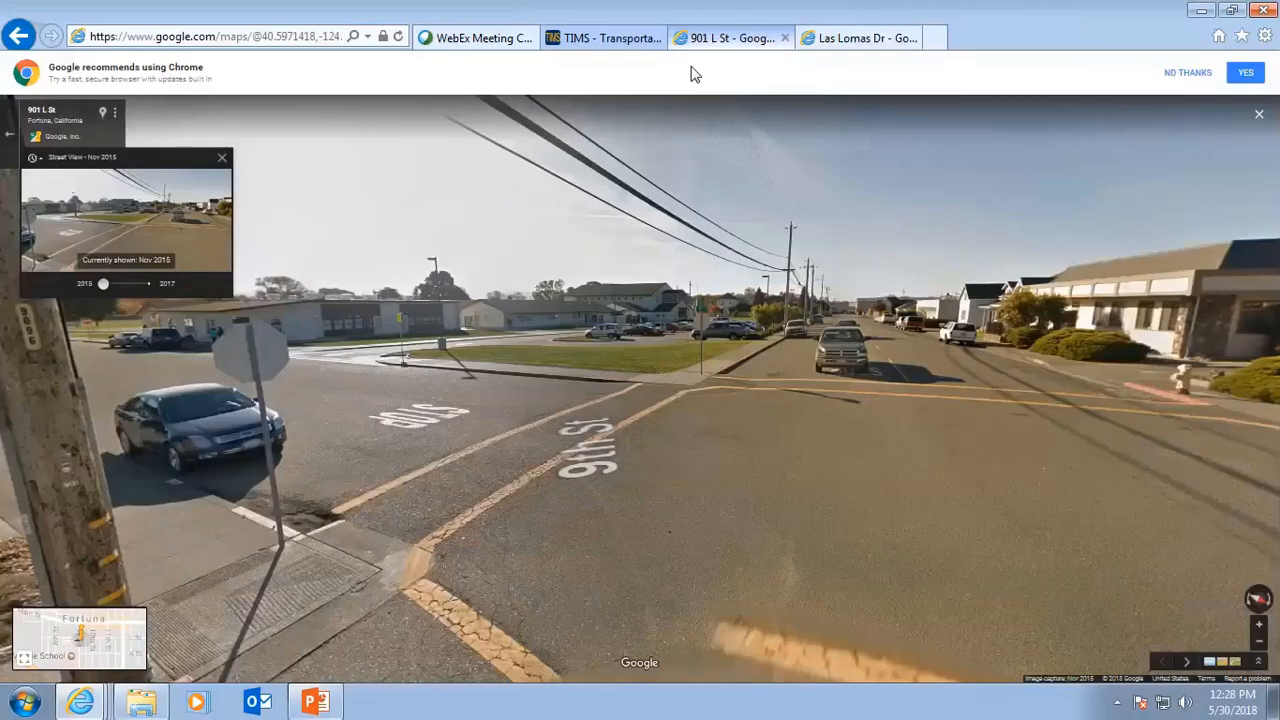
left_click(680, 40)
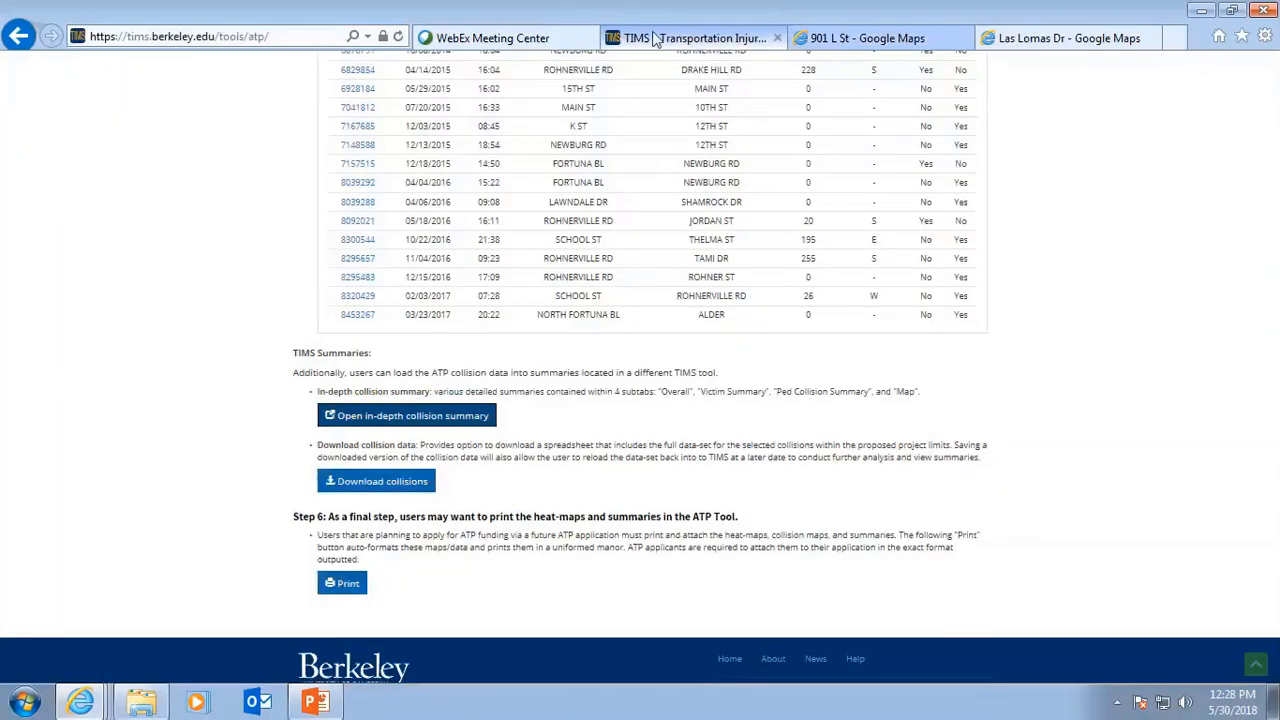
Change the City to Unincorporated in Humboldt County, accepting the removal of drawn areas and results.
scroll(716, 170, "up", 10)
scroll(716, 170, "up", 10)
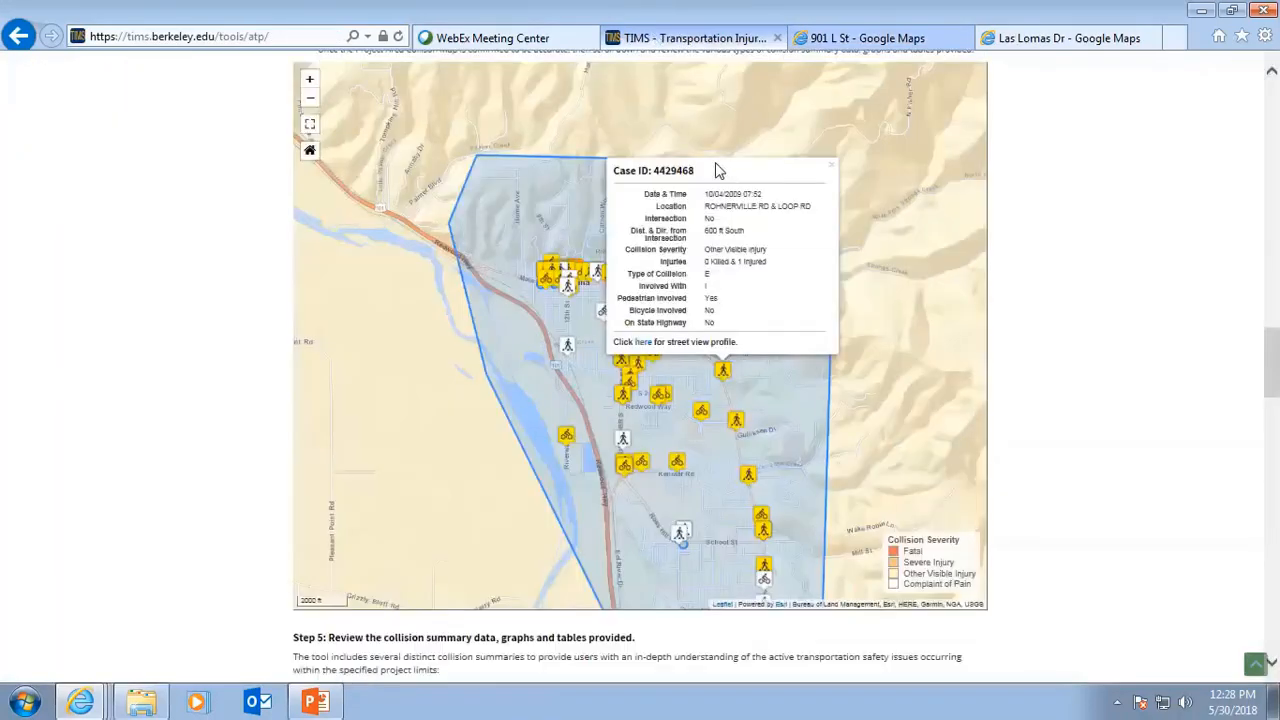
scroll(720, 180, "down", 15)
scroll(724, 187, "down", 6)
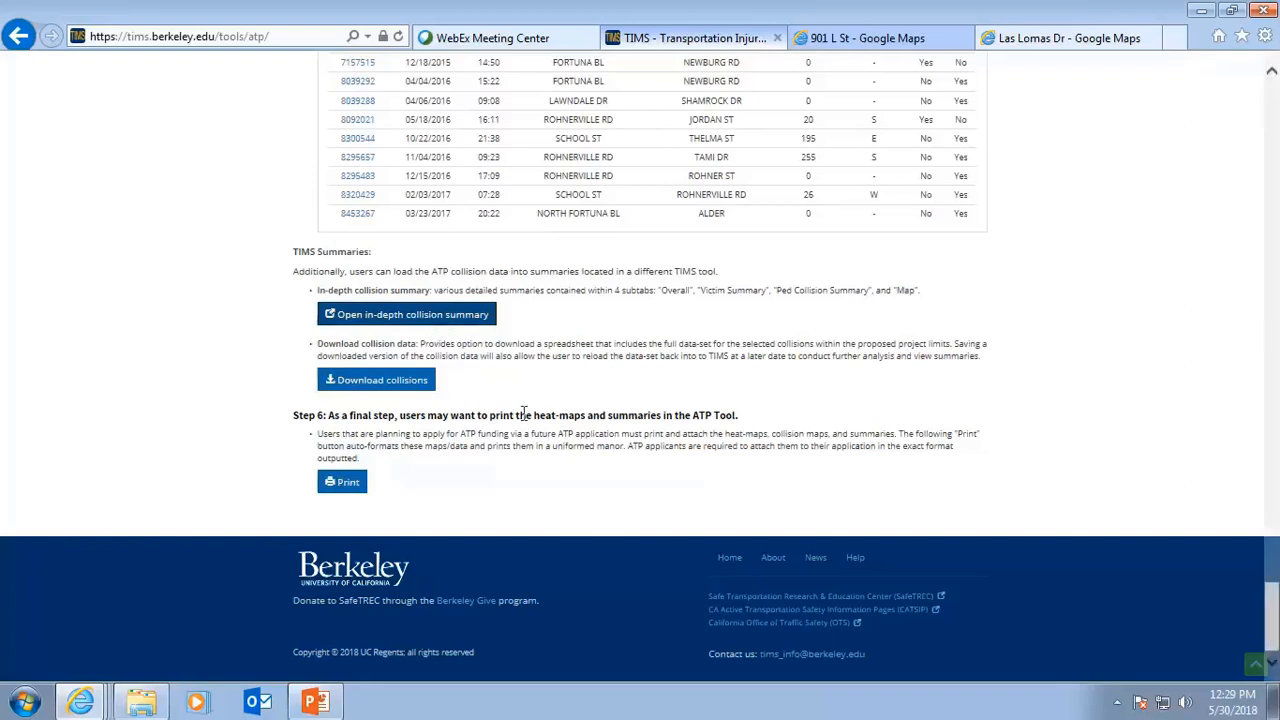
scroll(616, 483, "up", 4)
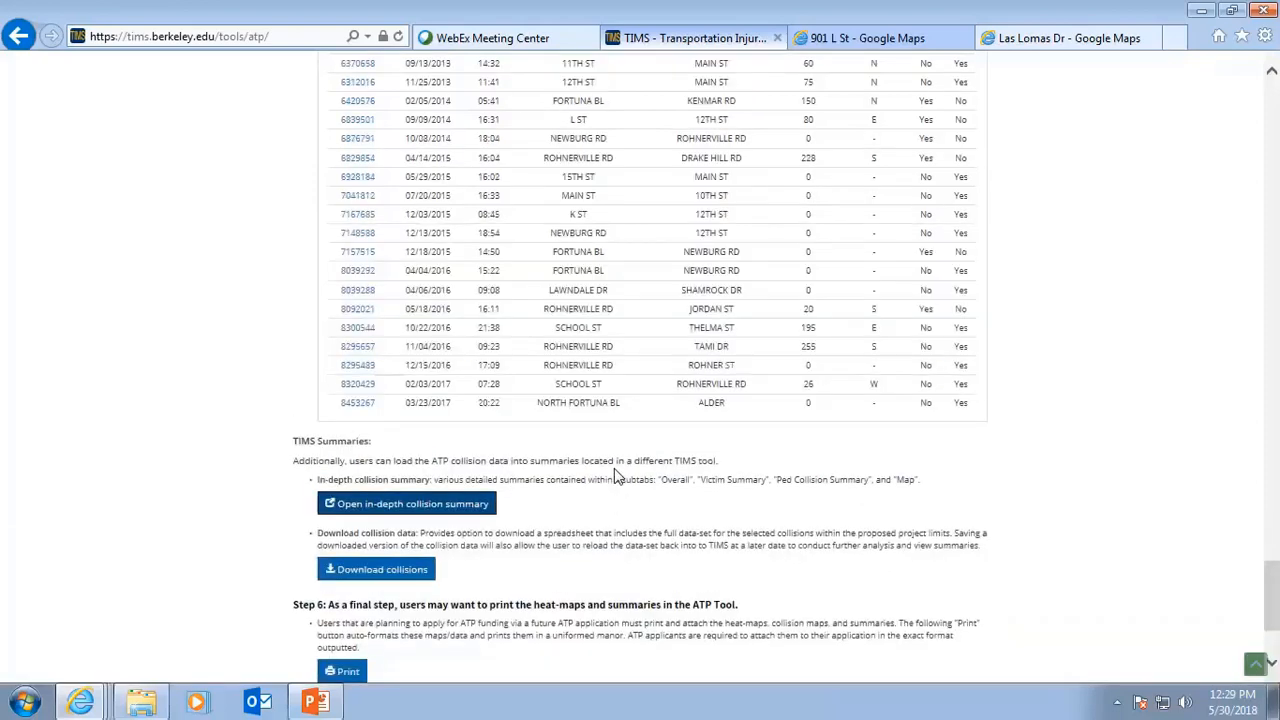
scroll(616, 476, "up", 20)
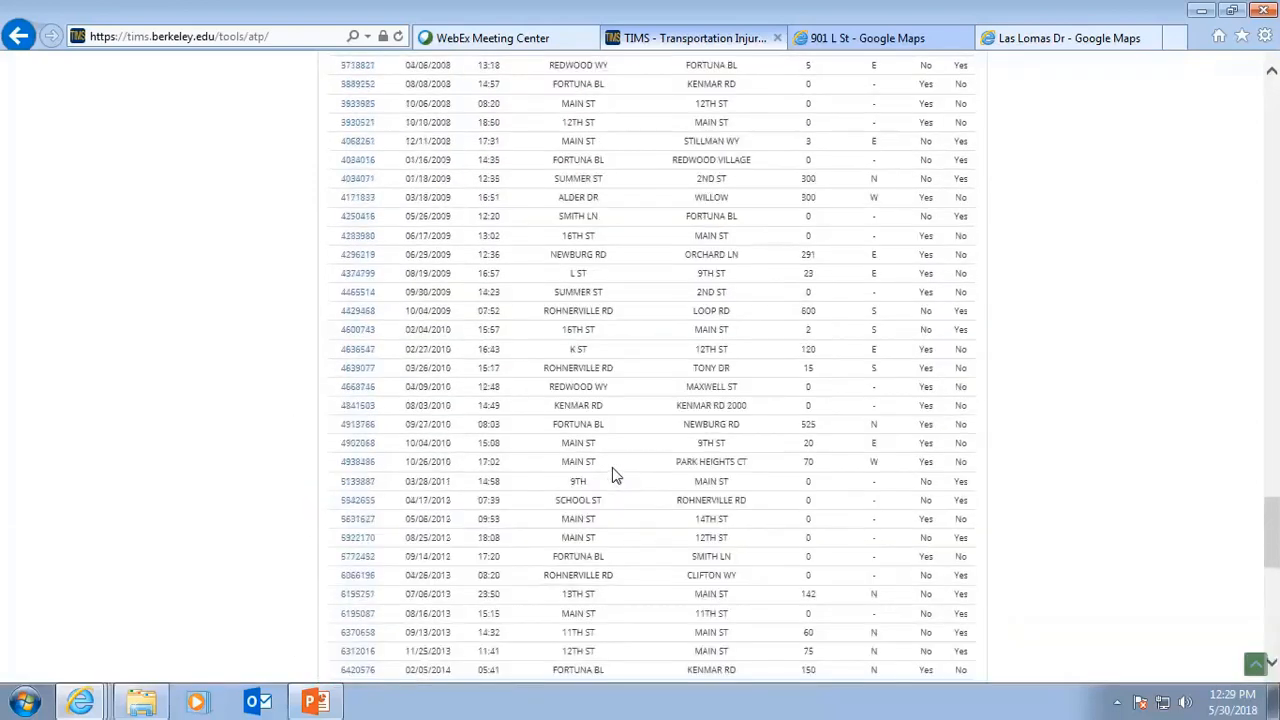
scroll(613, 473, "up", 15)
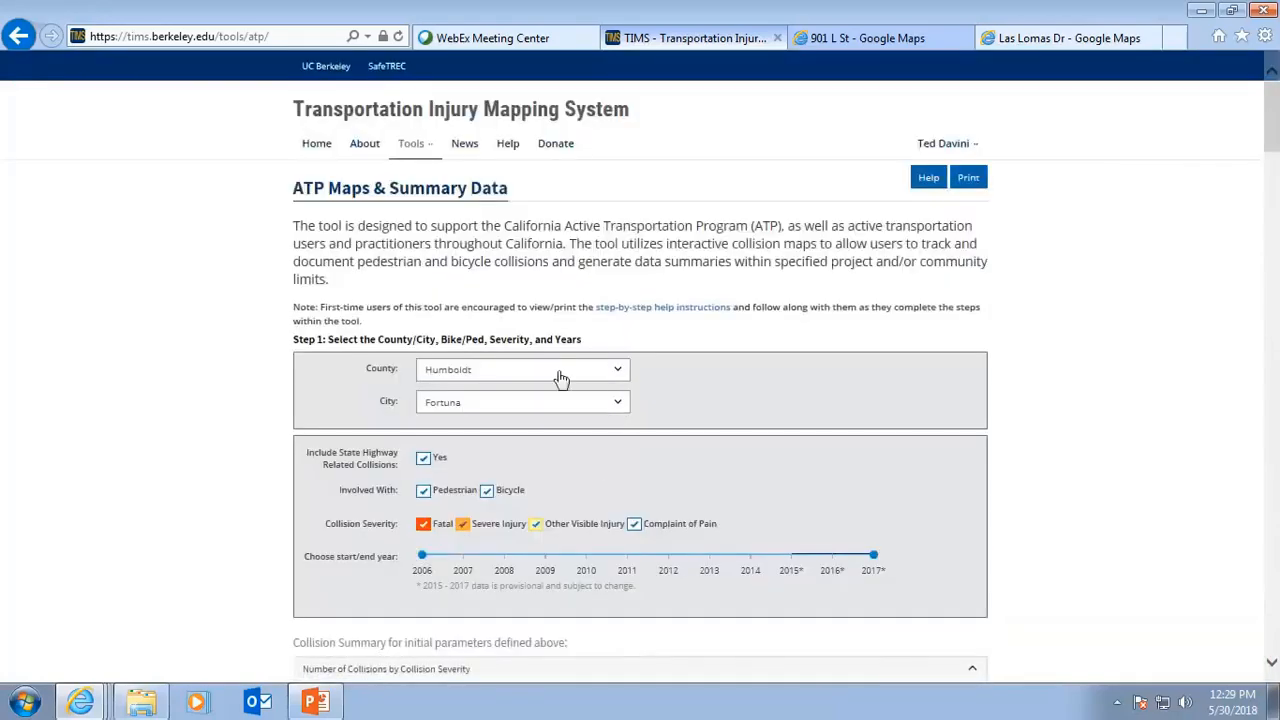
left_click(620, 405)
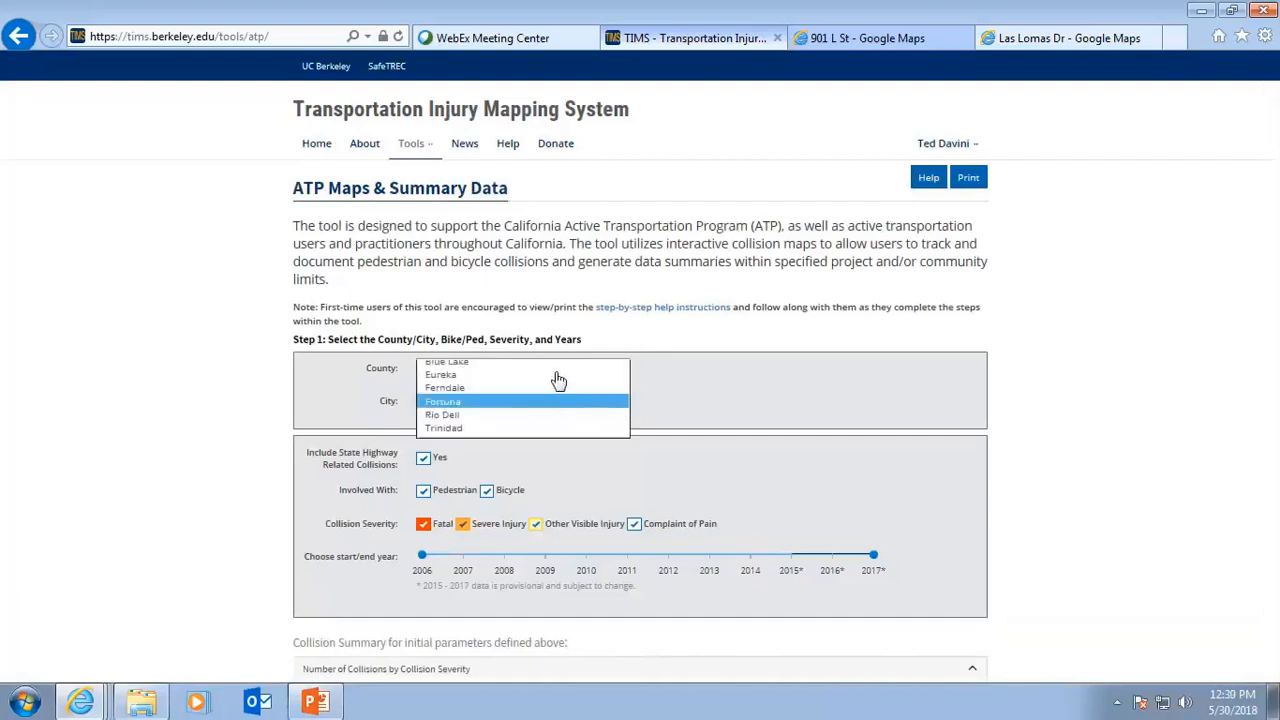
left_click(480, 340)
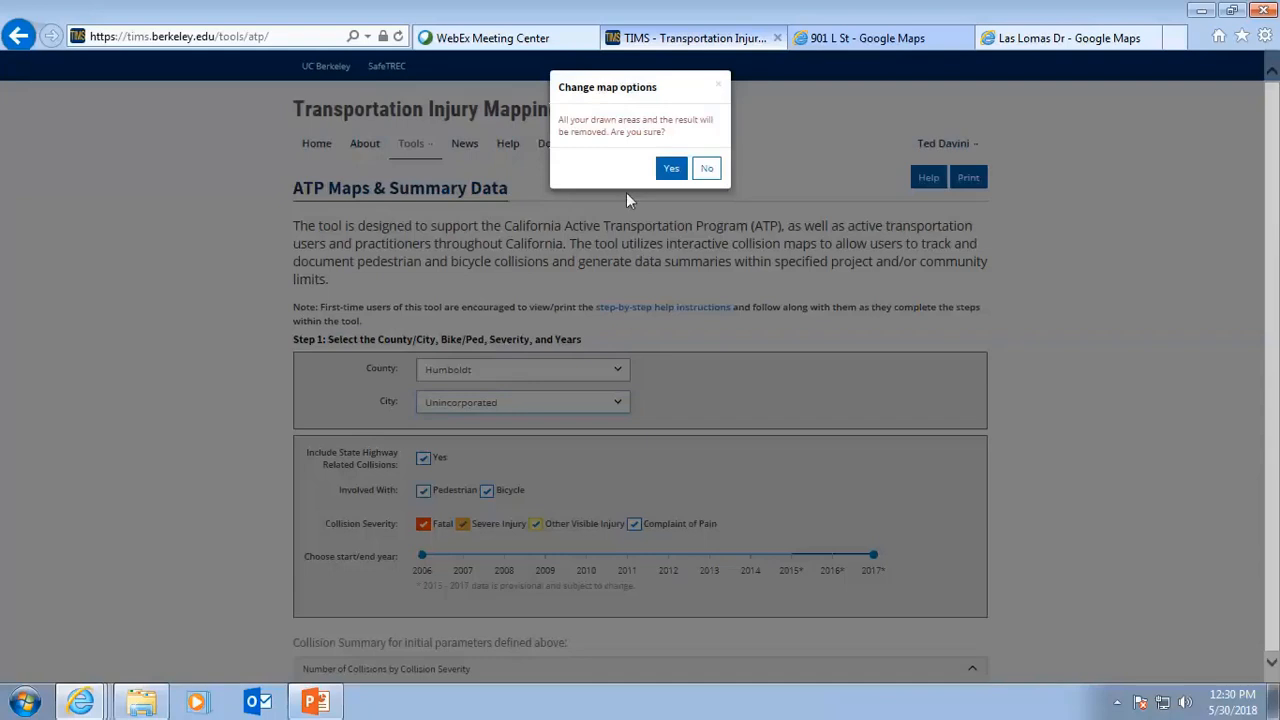
left_click(671, 170)
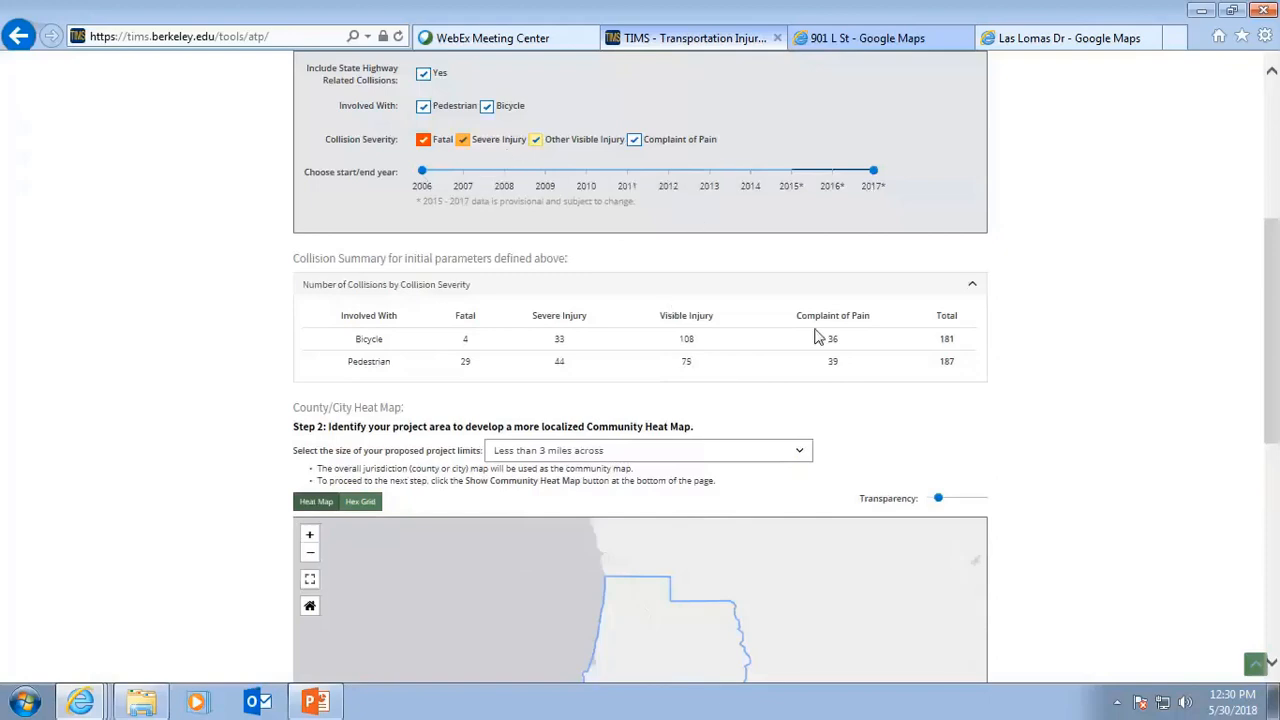
Place the less-than-3-miles project square on the county's coastal area and show the Community Heat Map.
scroll(875, 397, "down", 3)
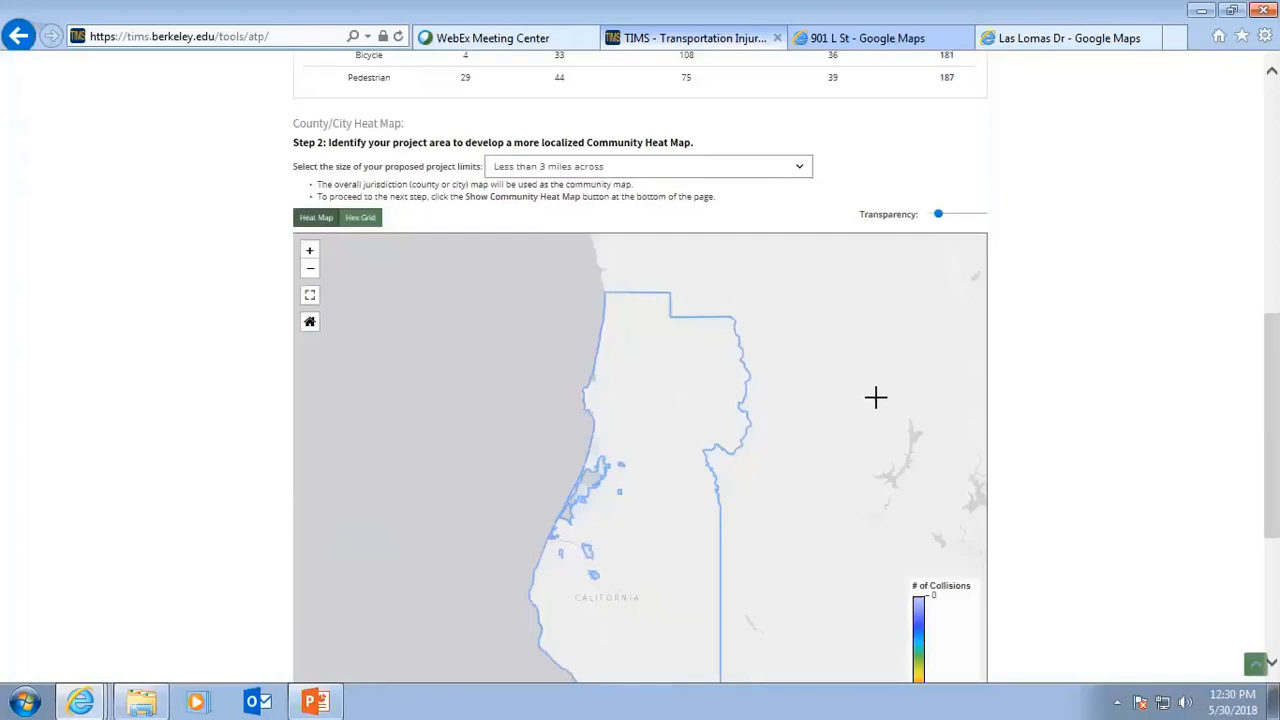
scroll(875, 397, "down", 2)
scroll(803, 494, "up", 2)
scroll(680, 588, "down", 1)
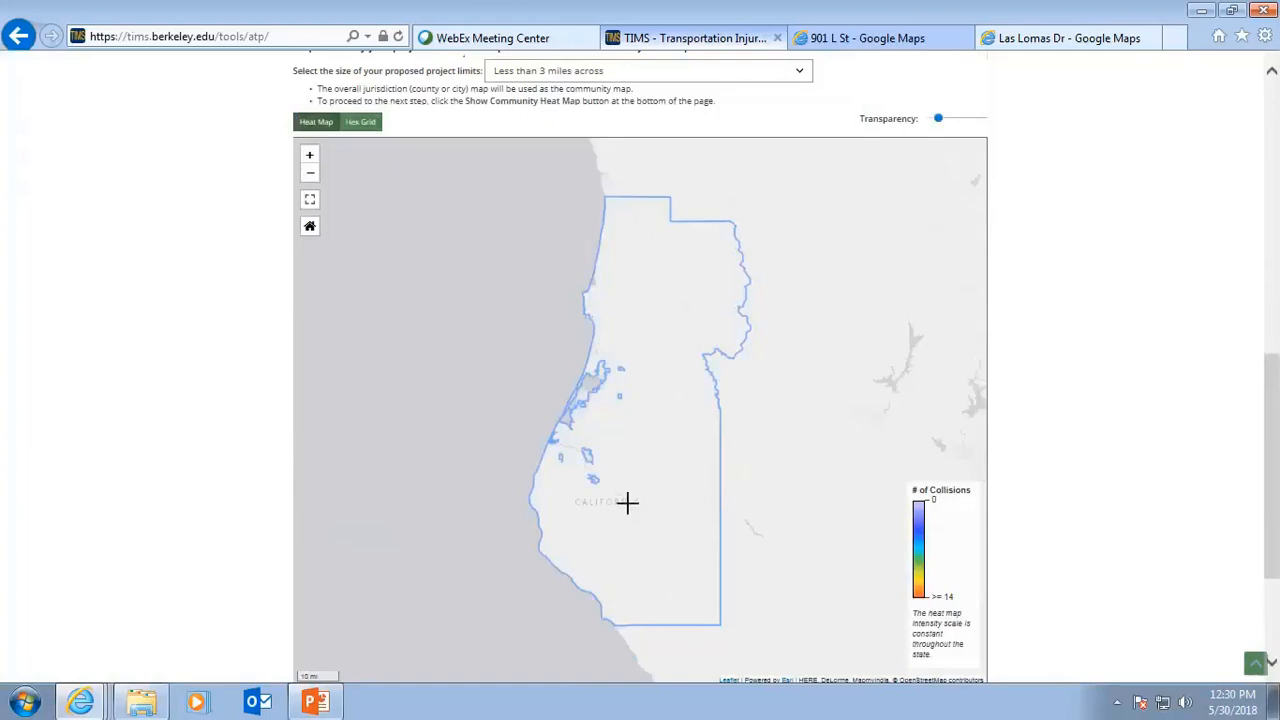
left_click(597, 345)
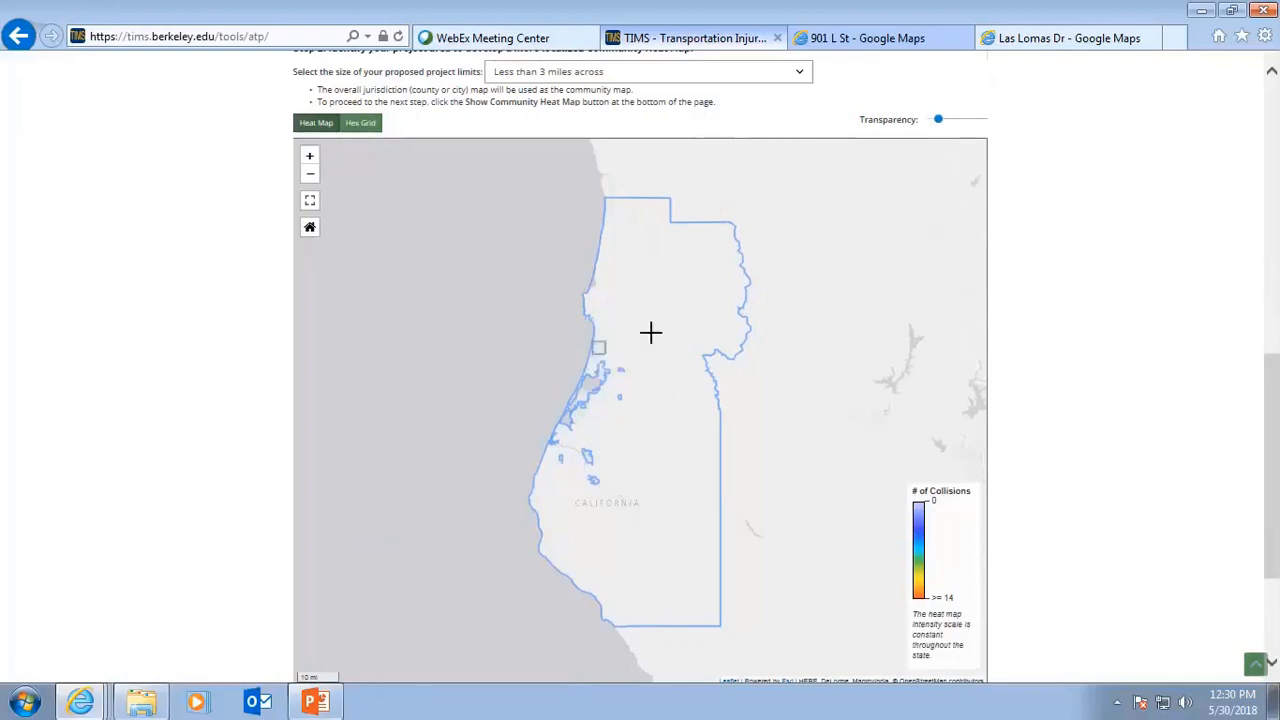
scroll(805, 515, "down", 1)
scroll(896, 500, "down", 3)
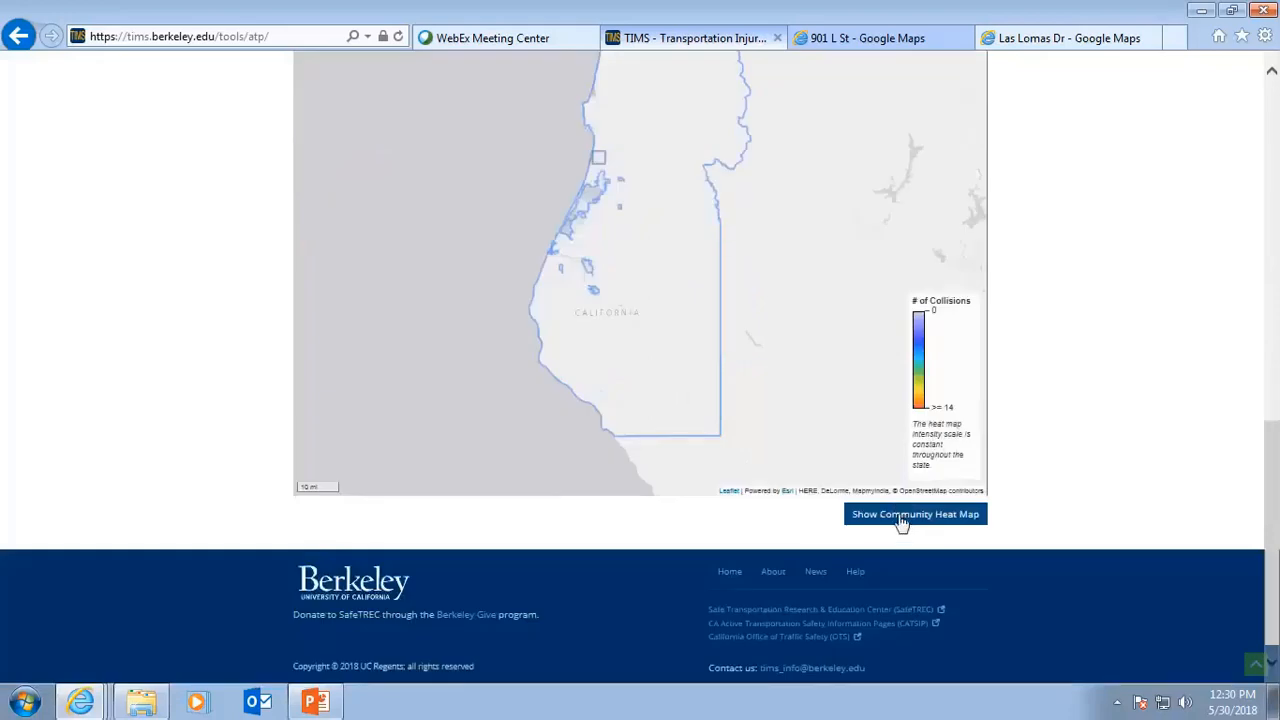
left_click(902, 515)
scroll(898, 514, "down", 4)
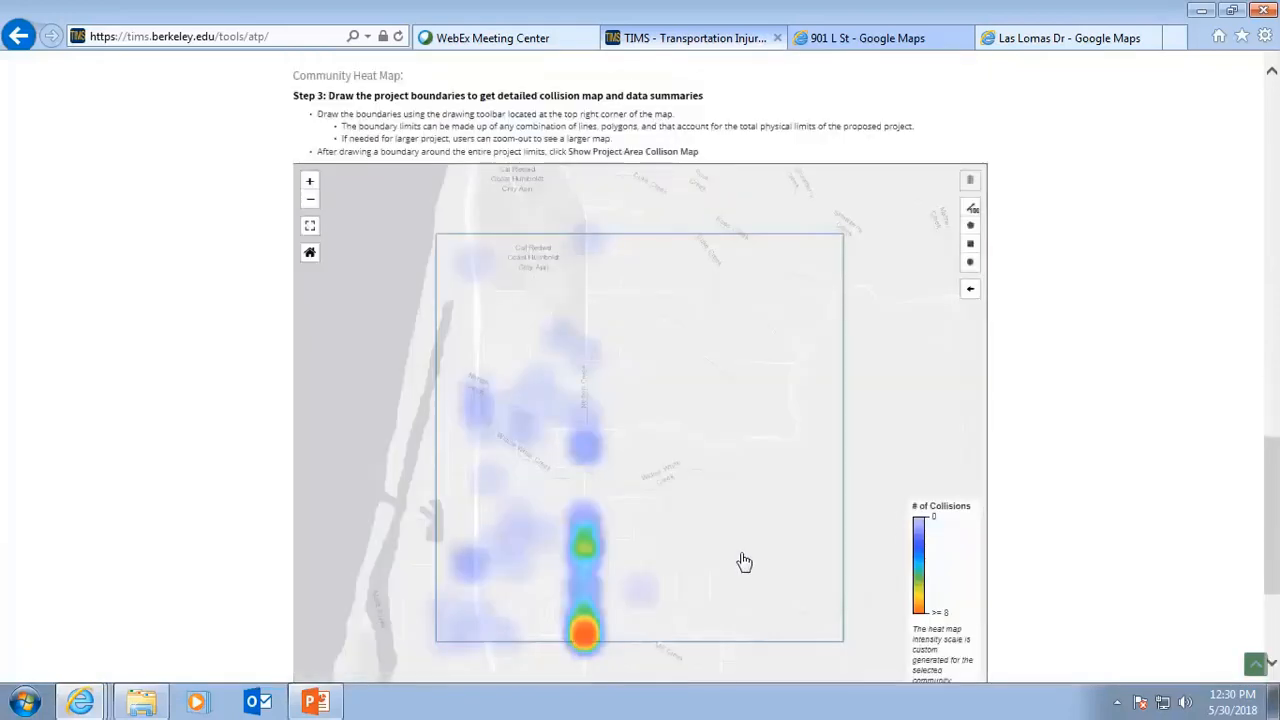
scroll(741, 560, "down", 2)
scroll(740, 556, "down", 2)
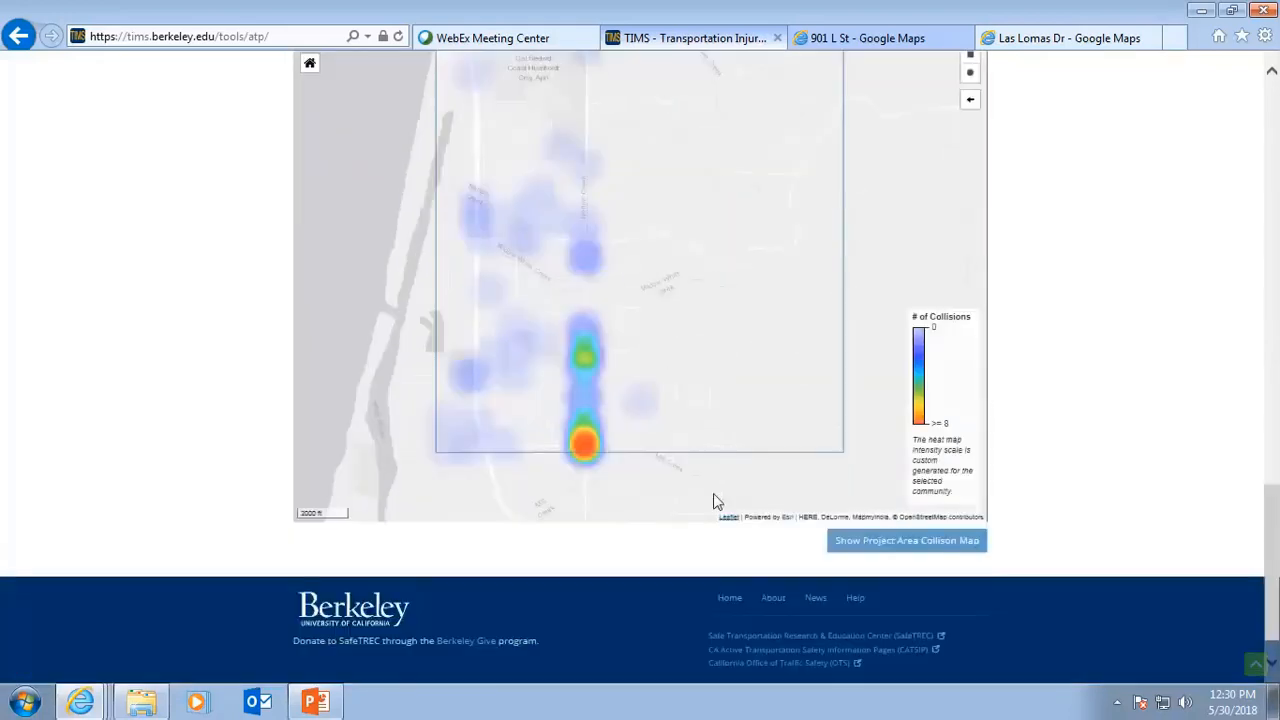
scroll(703, 488, "up", 2)
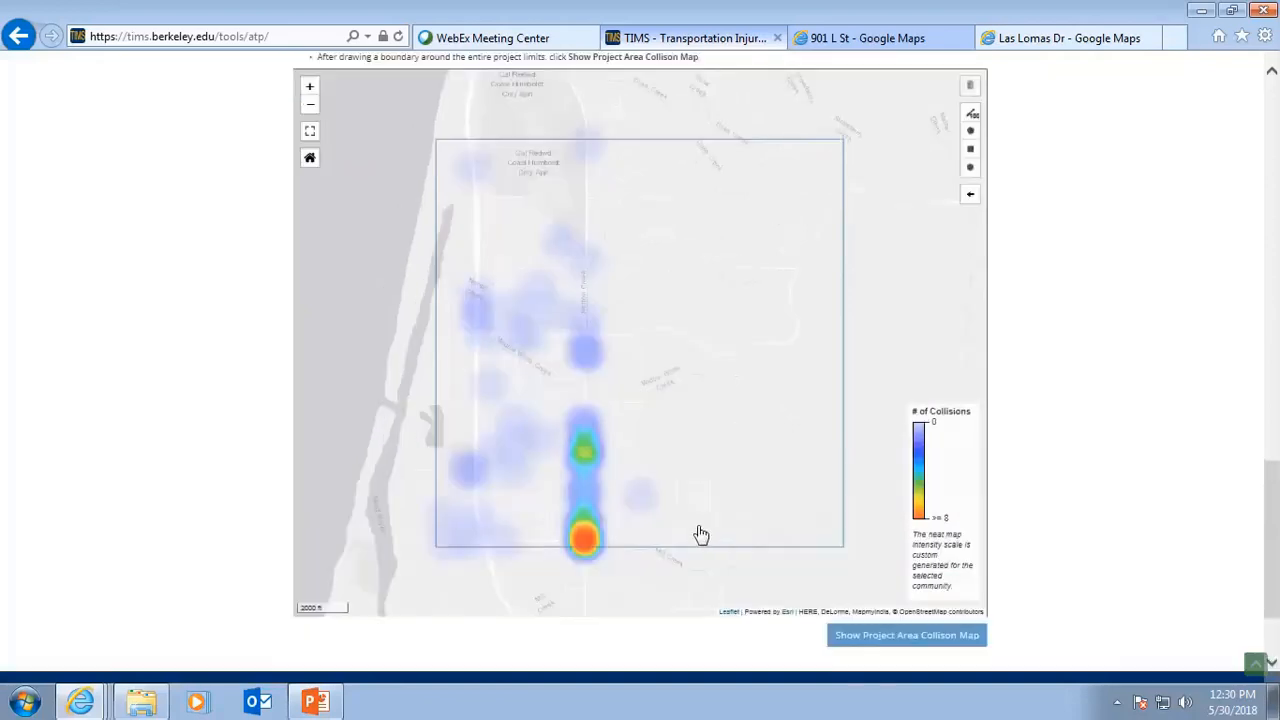
Change the project size to Between 3 and 10 miles across, place the square over the coast north of Arcata, and show the Community Heat Map.
scroll(697, 531, "up", 2)
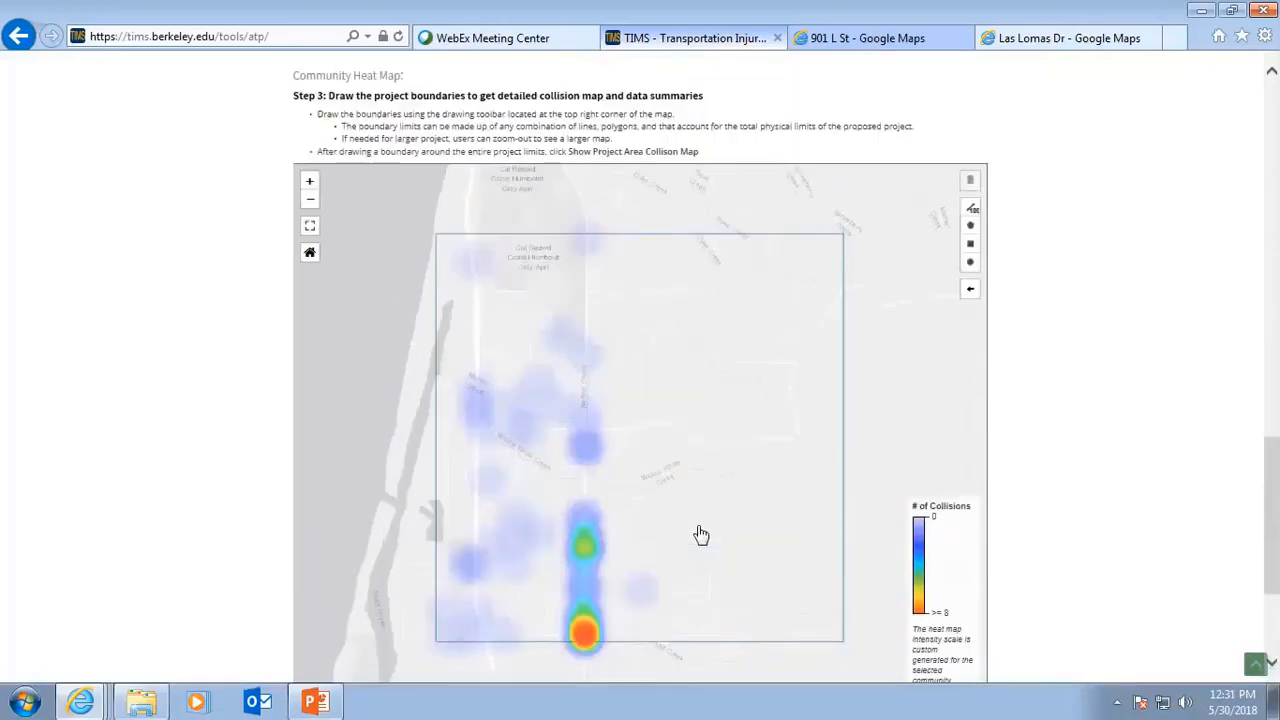
scroll(701, 535, "up", 2)
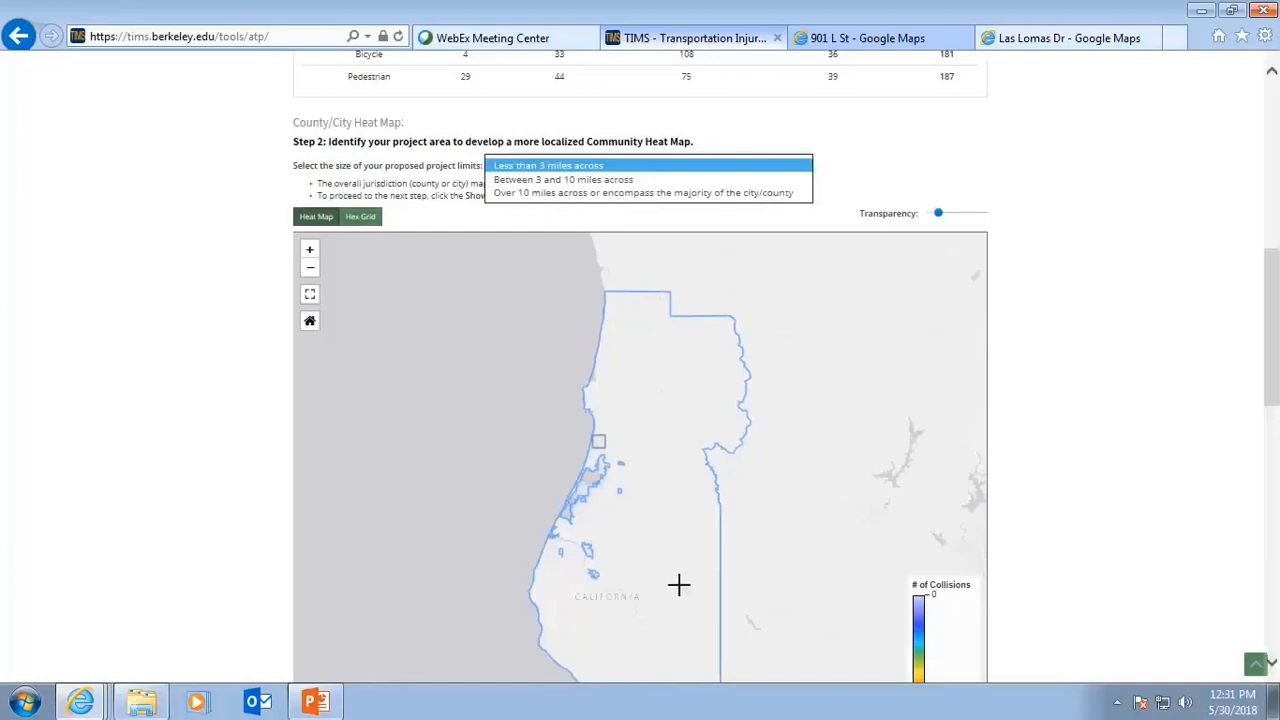
left_click(598, 180)
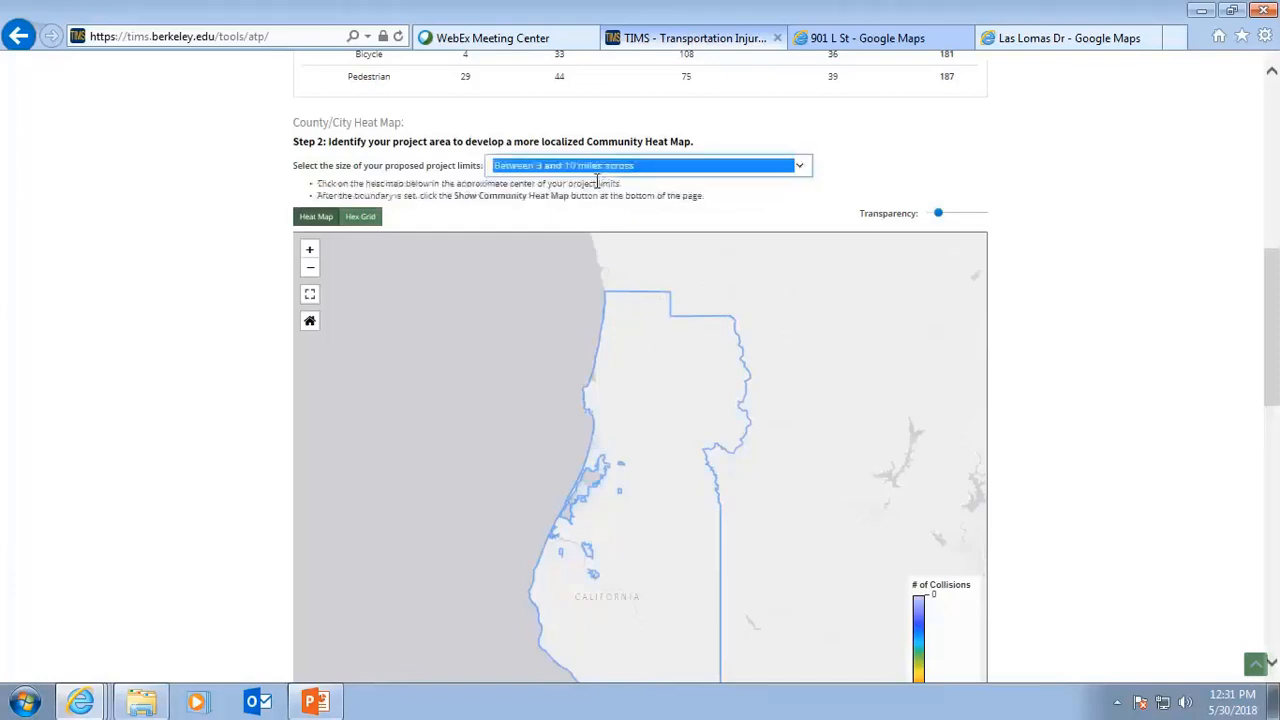
left_click(597, 447)
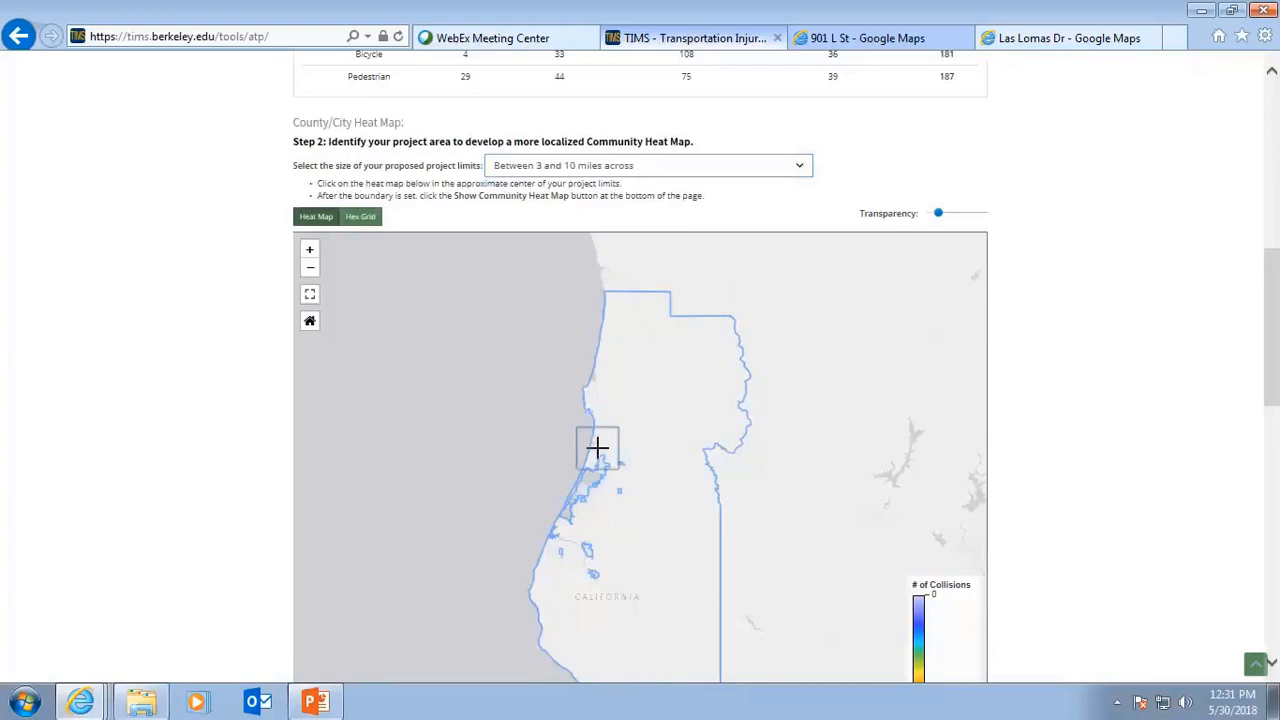
left_click(594, 434)
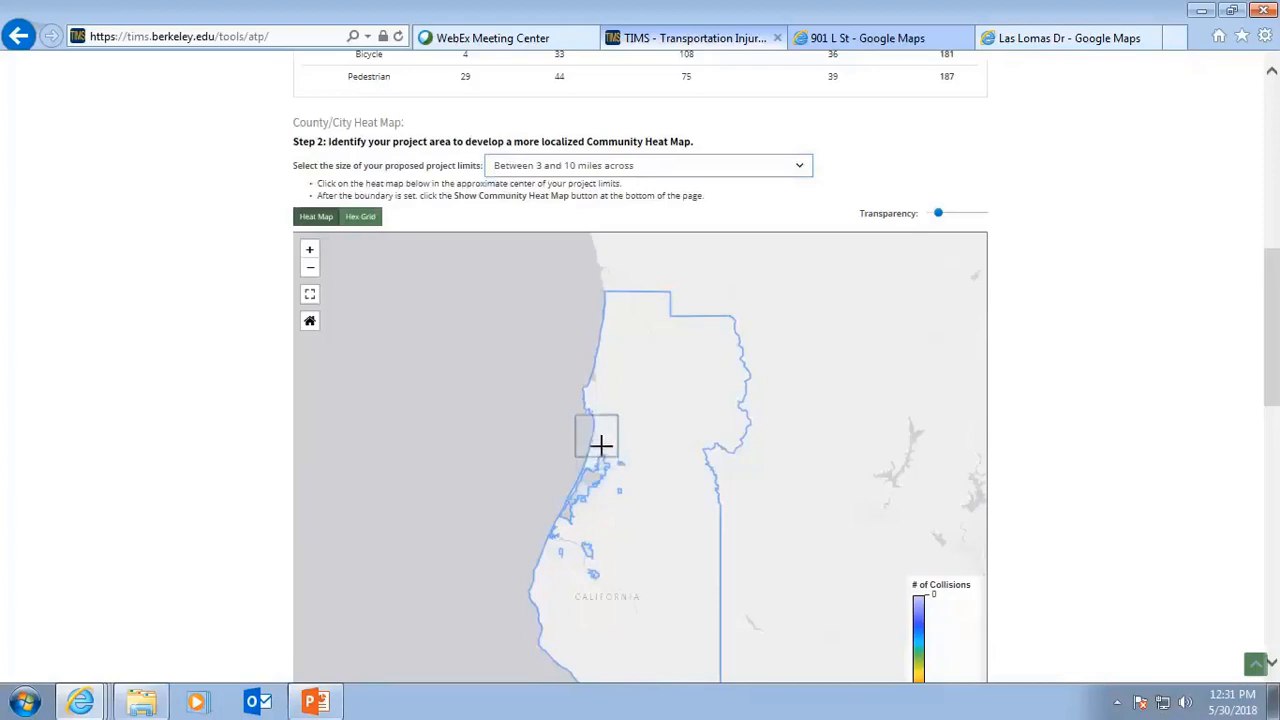
scroll(887, 560, "down", 2)
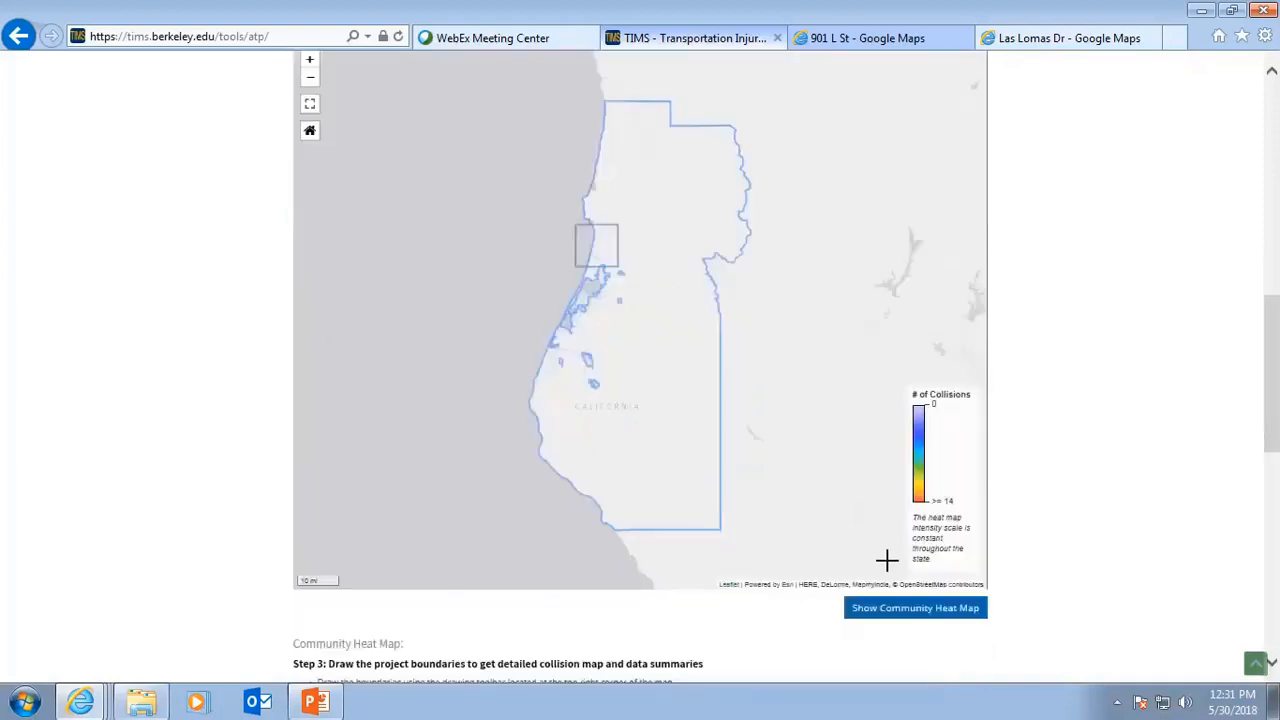
scroll(887, 560, "down", 1)
left_click(948, 528)
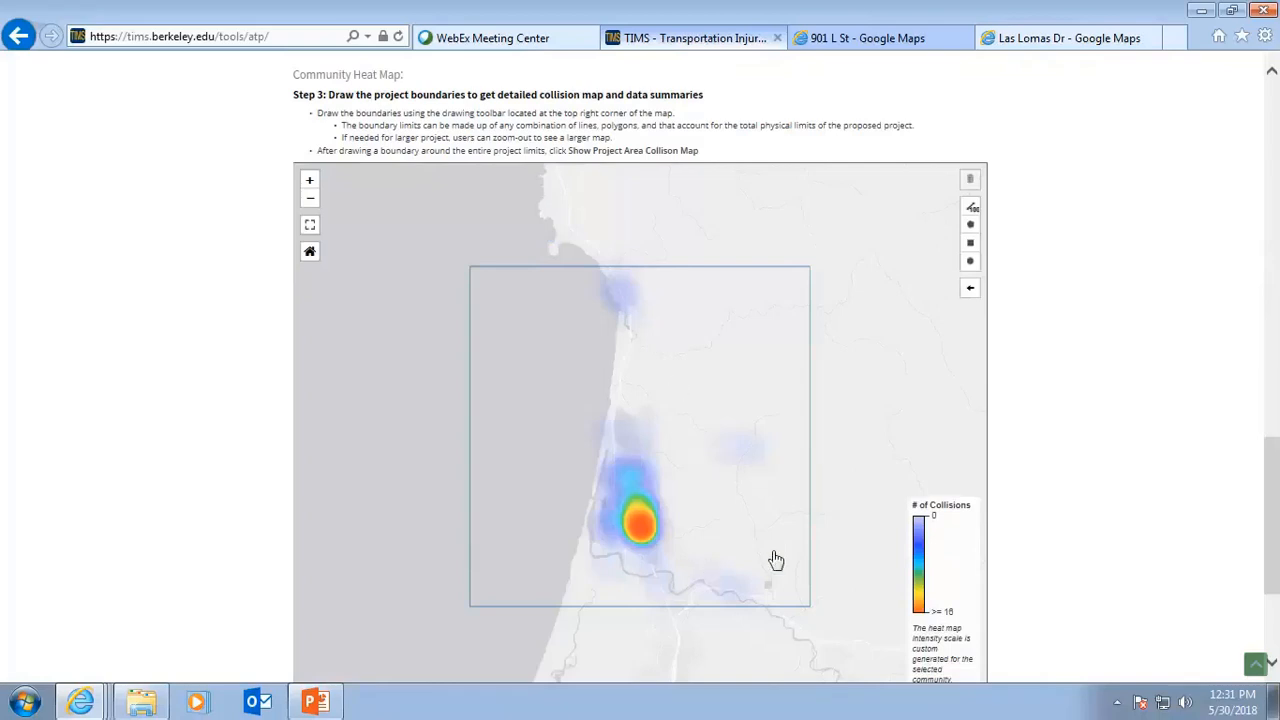
Draw a polygon project boundary around the coastal community and its collision hotspot, closing it at the first point.
left_click(971, 226)
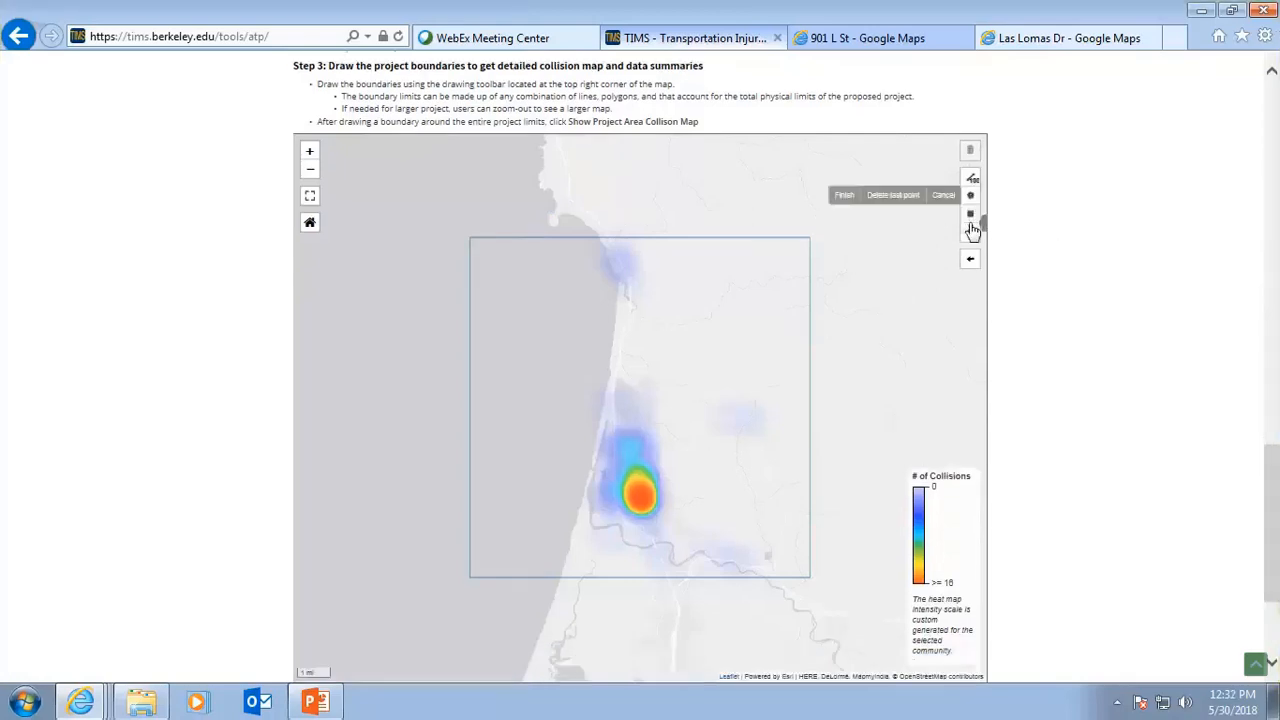
left_click(612, 276)
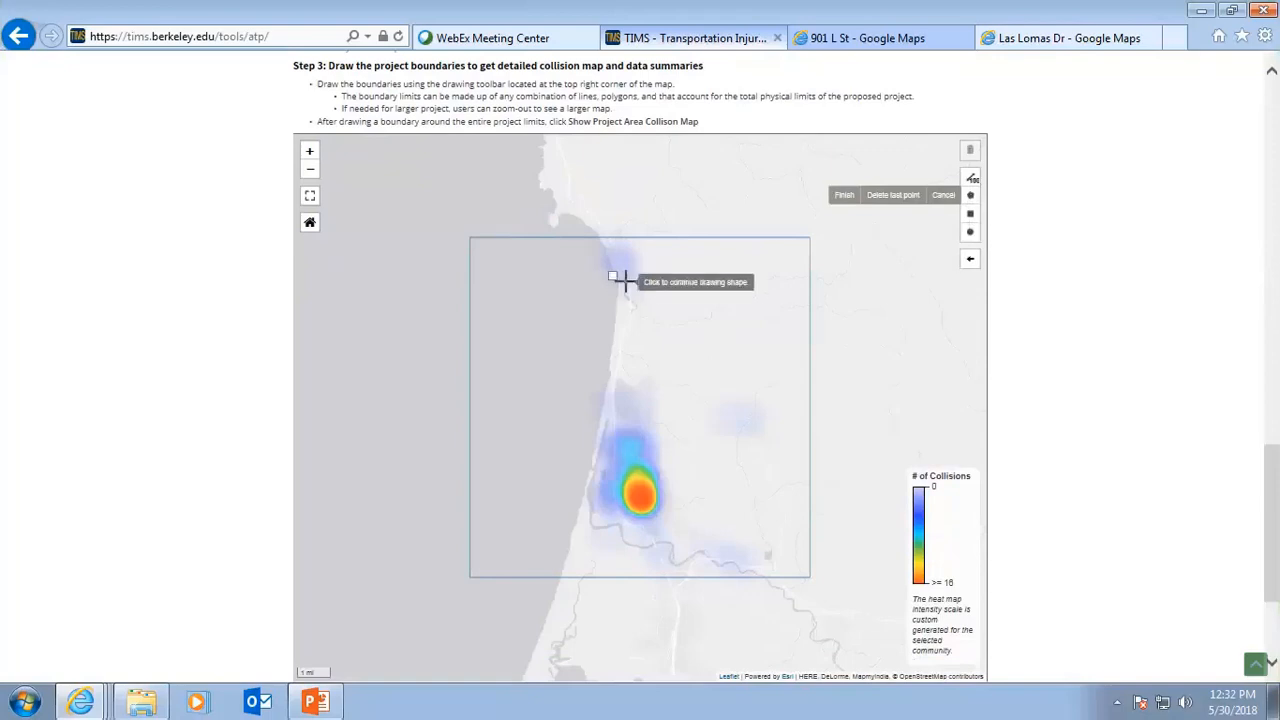
left_click(627, 291)
left_click(634, 304)
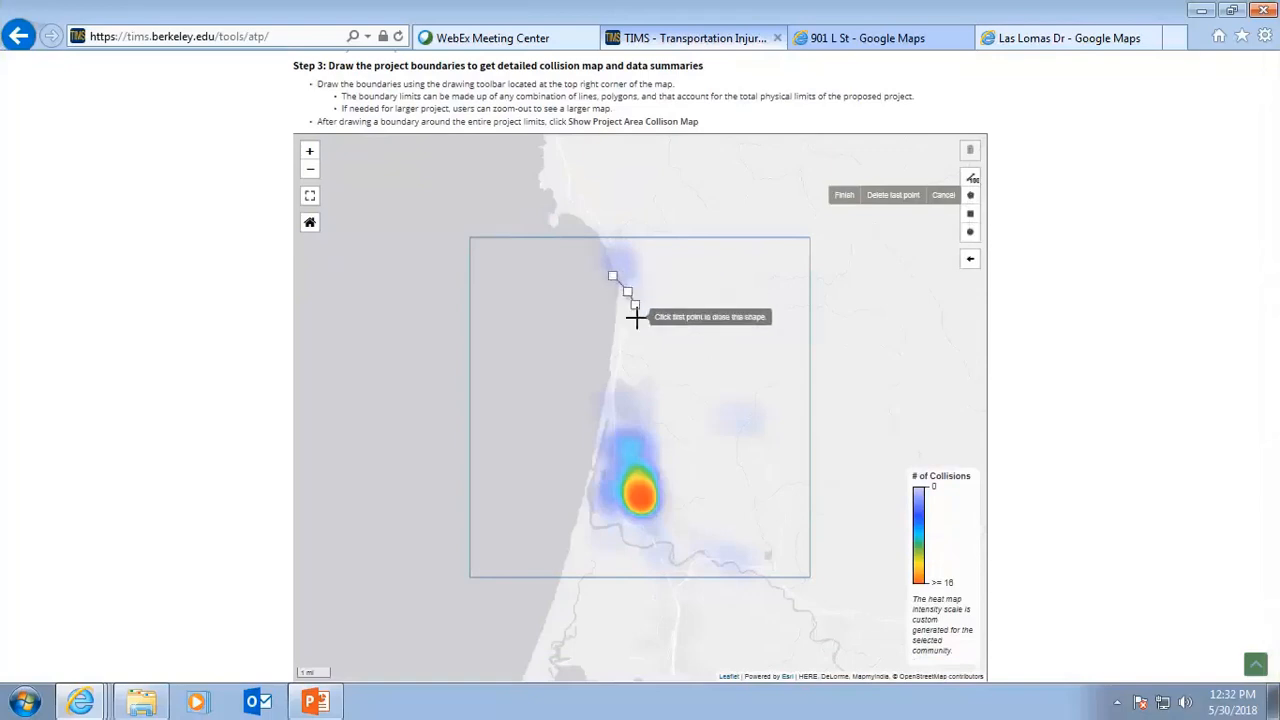
left_click(637, 322)
left_click(638, 355)
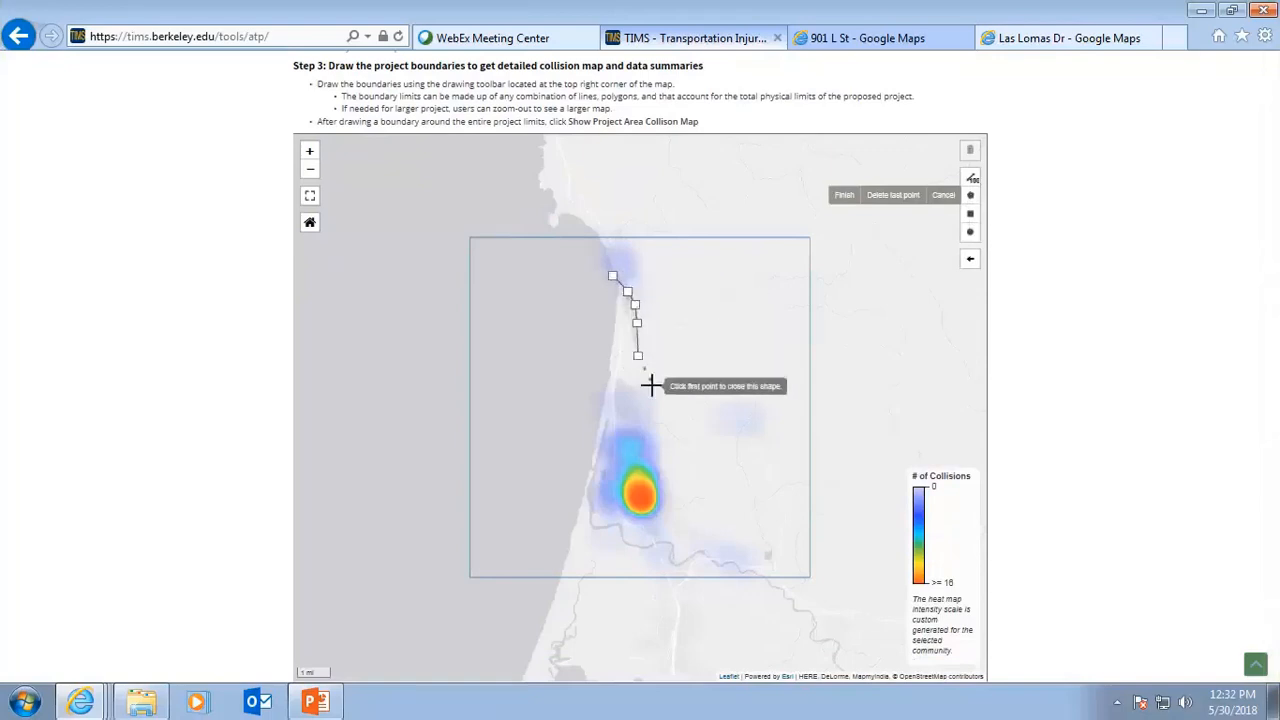
left_click(653, 390)
left_click(703, 406)
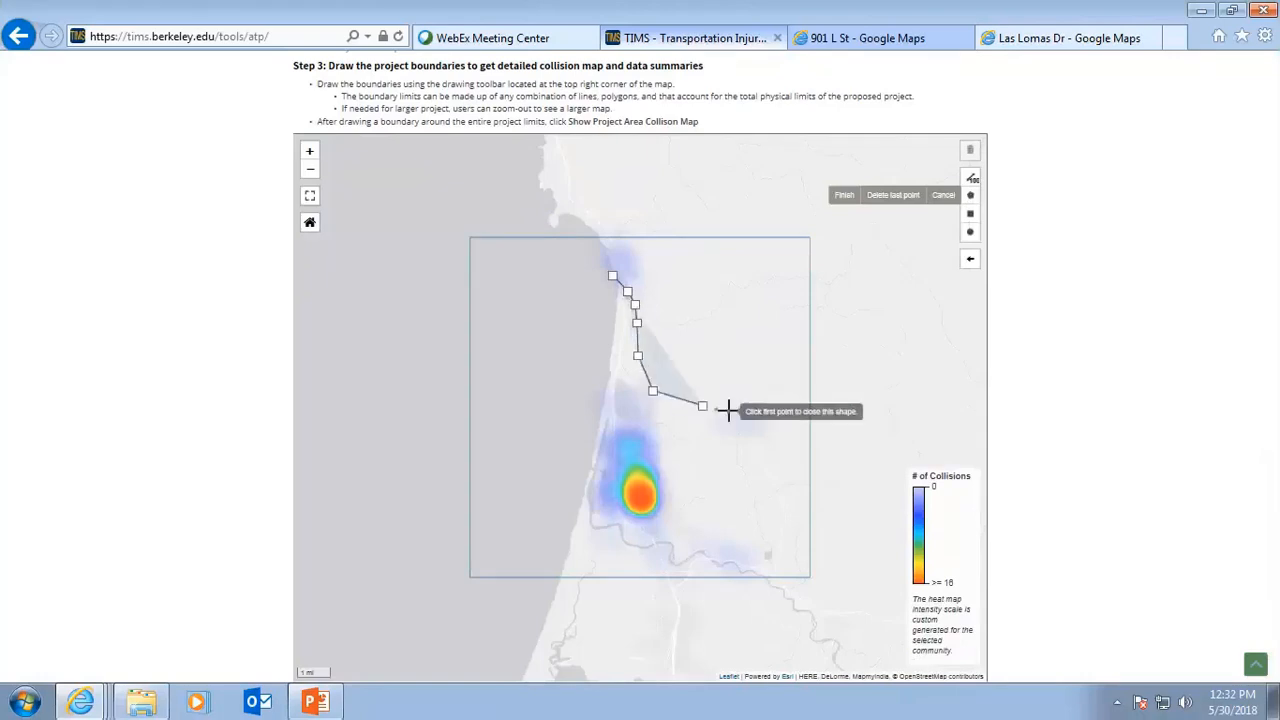
left_click(731, 409)
left_click(754, 410)
left_click(765, 433)
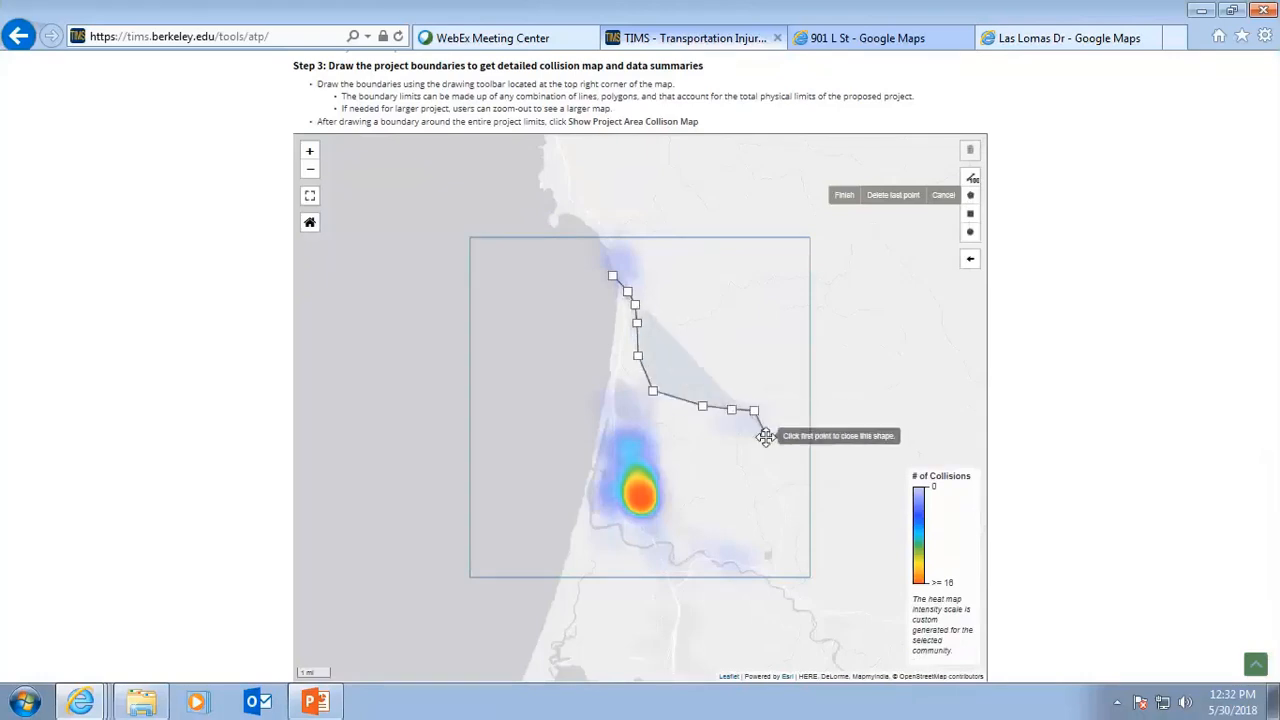
left_click(771, 476)
left_click(784, 493)
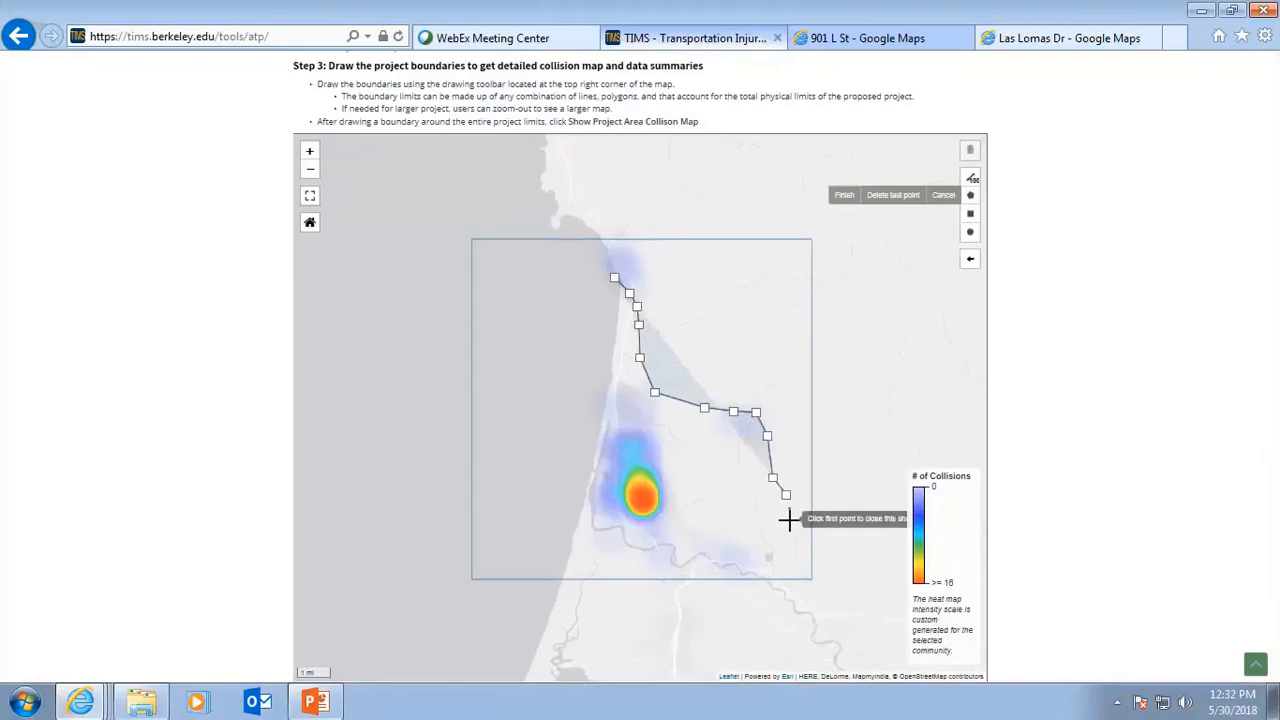
left_click(789, 527)
left_click(778, 579)
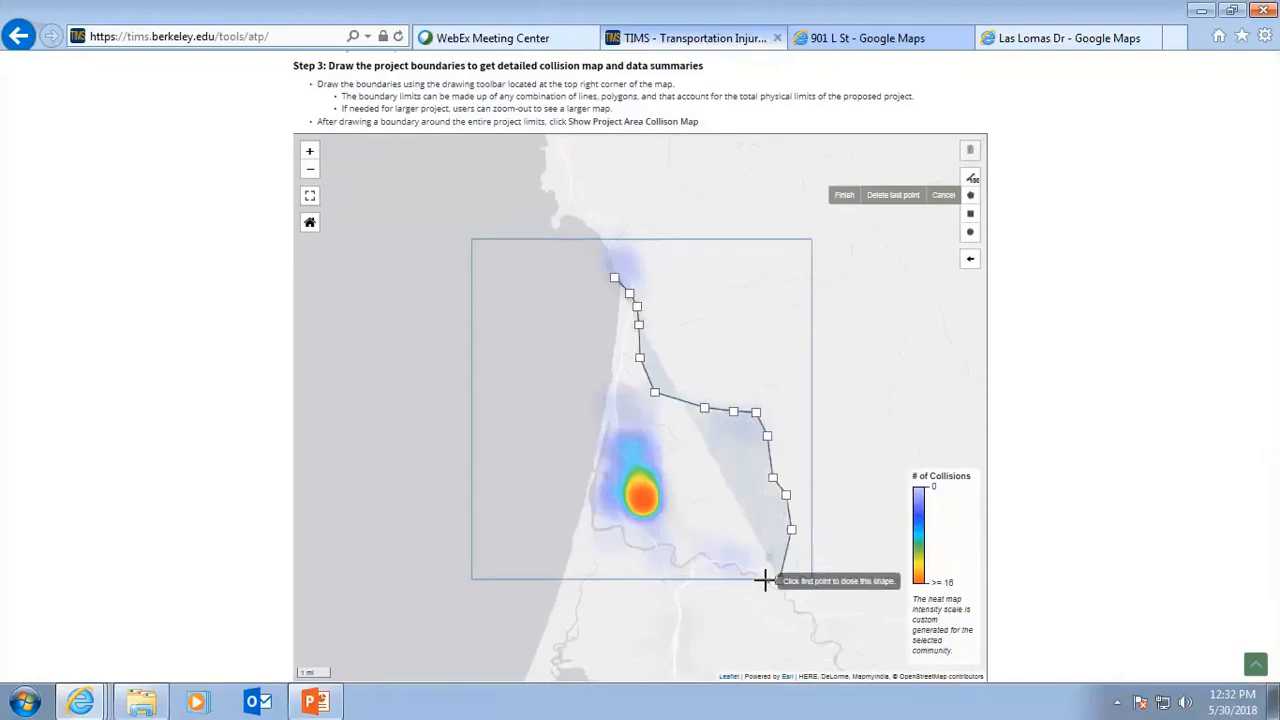
left_click(756, 572)
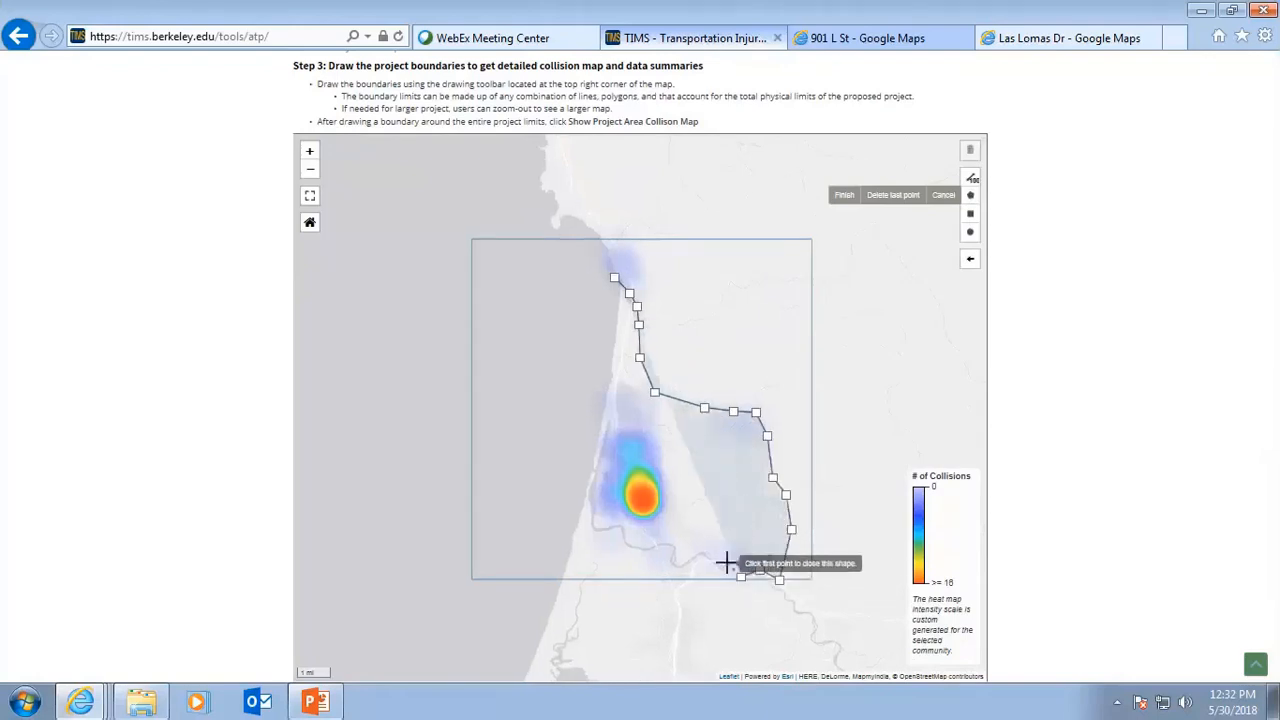
left_click(740, 576)
left_click(715, 566)
left_click(704, 551)
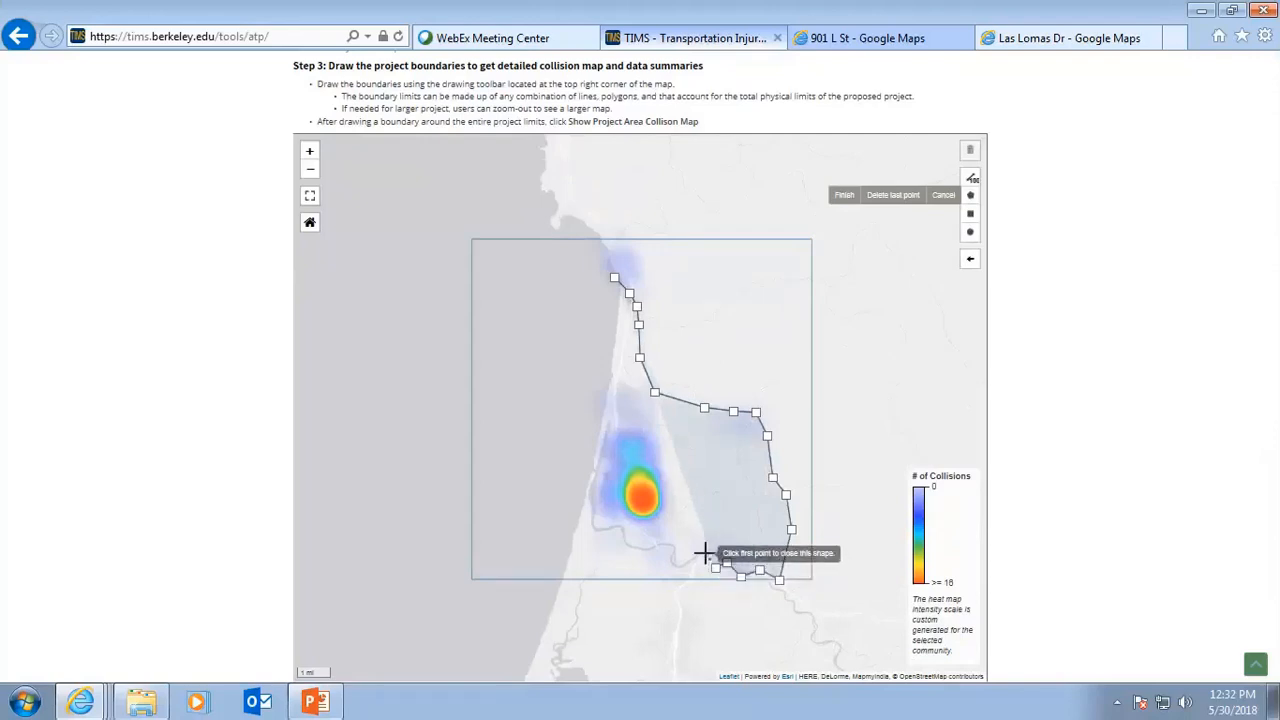
left_click(687, 564)
left_click(662, 545)
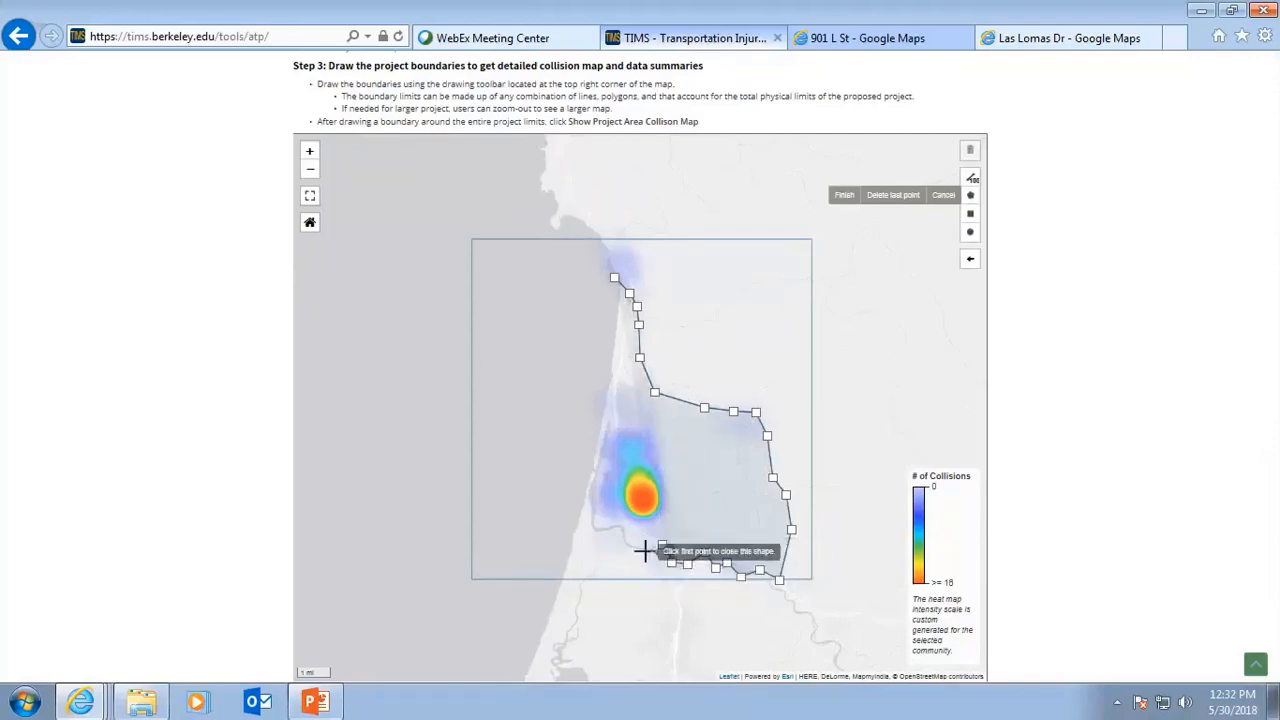
left_click(621, 544)
left_click(621, 527)
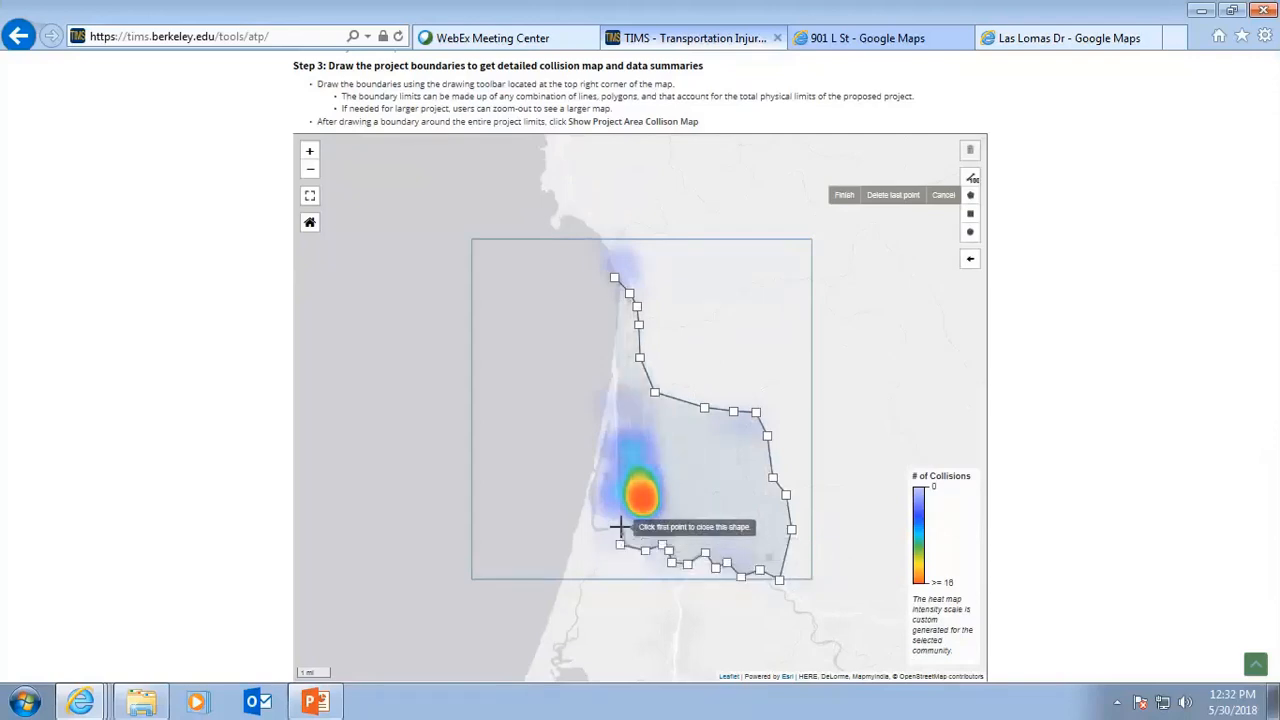
left_click(601, 533)
left_click(586, 522)
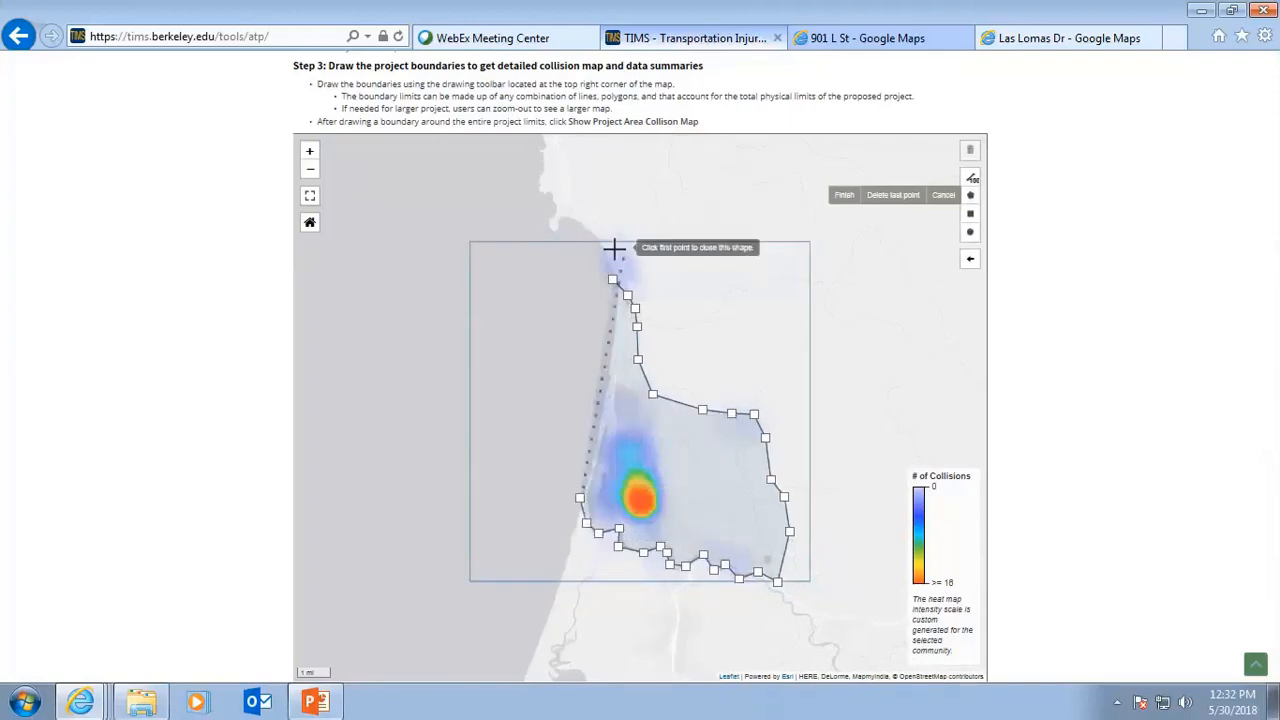
left_click(612, 281)
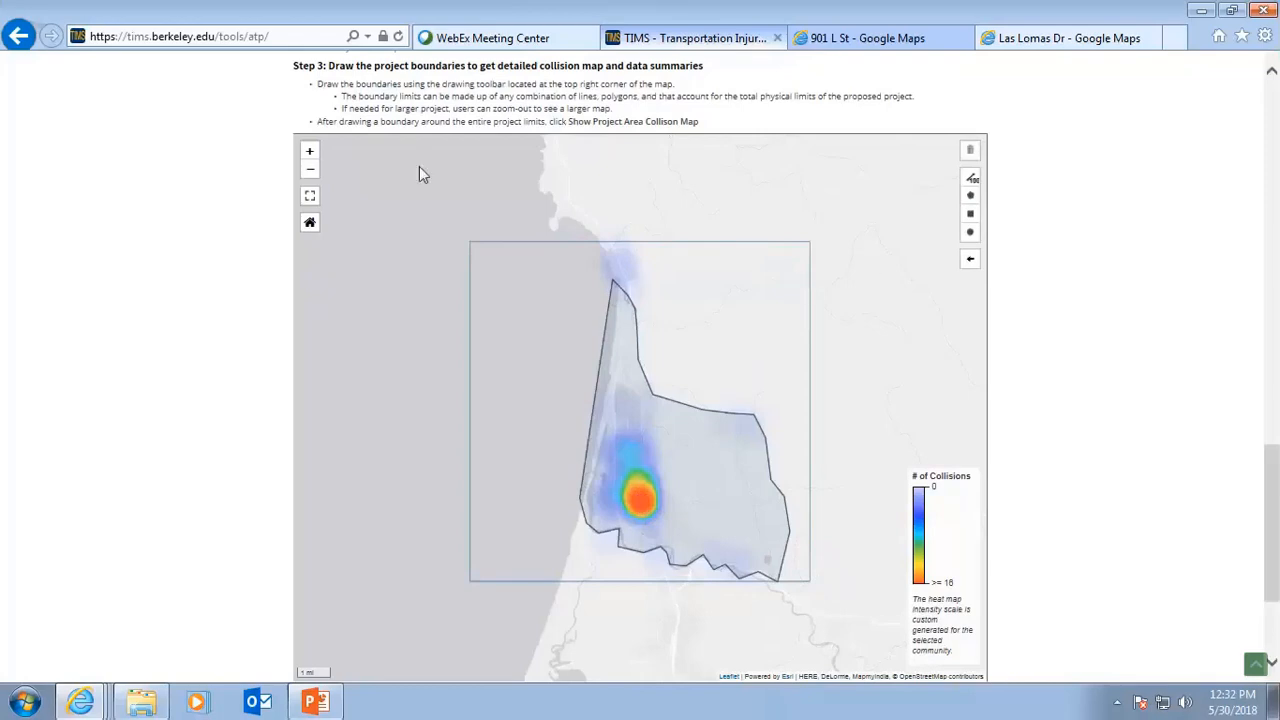
Draw a small circle boundary at the main collision hotspot inside the polygon.
left_click(309, 152)
left_click(309, 152)
left_click(309, 152)
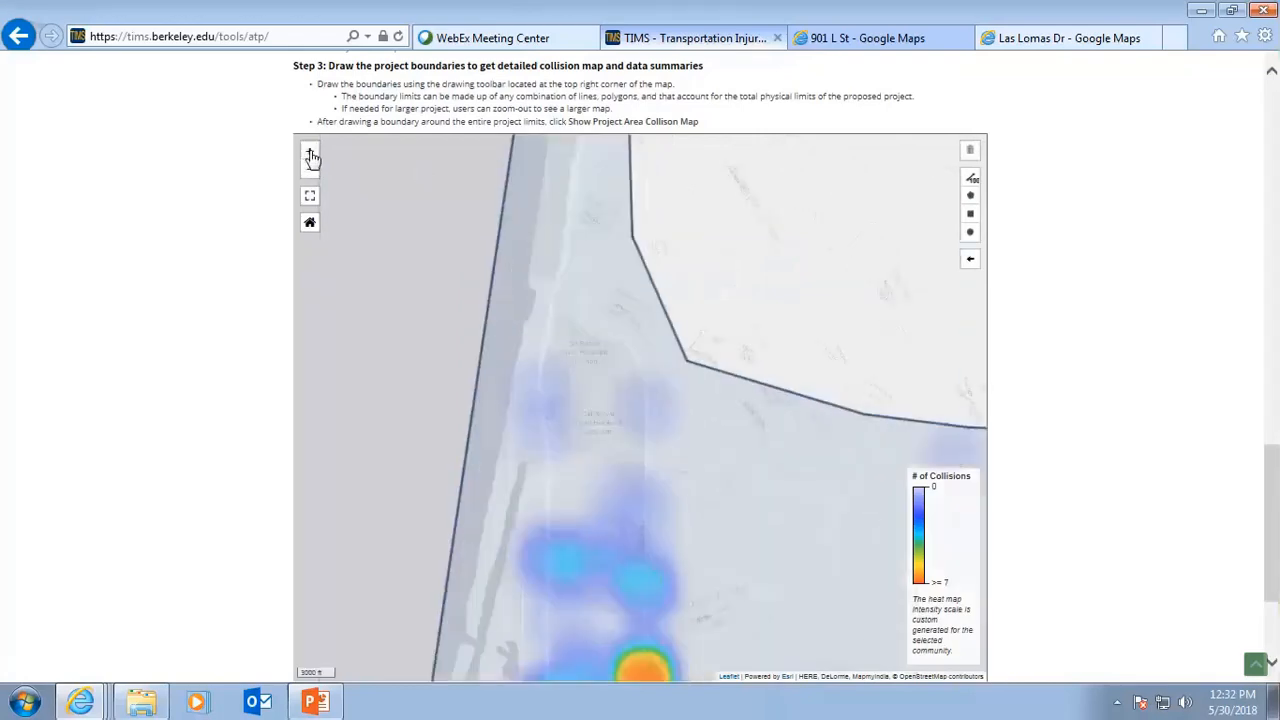
left_click_drag(743, 580, 734, 411)
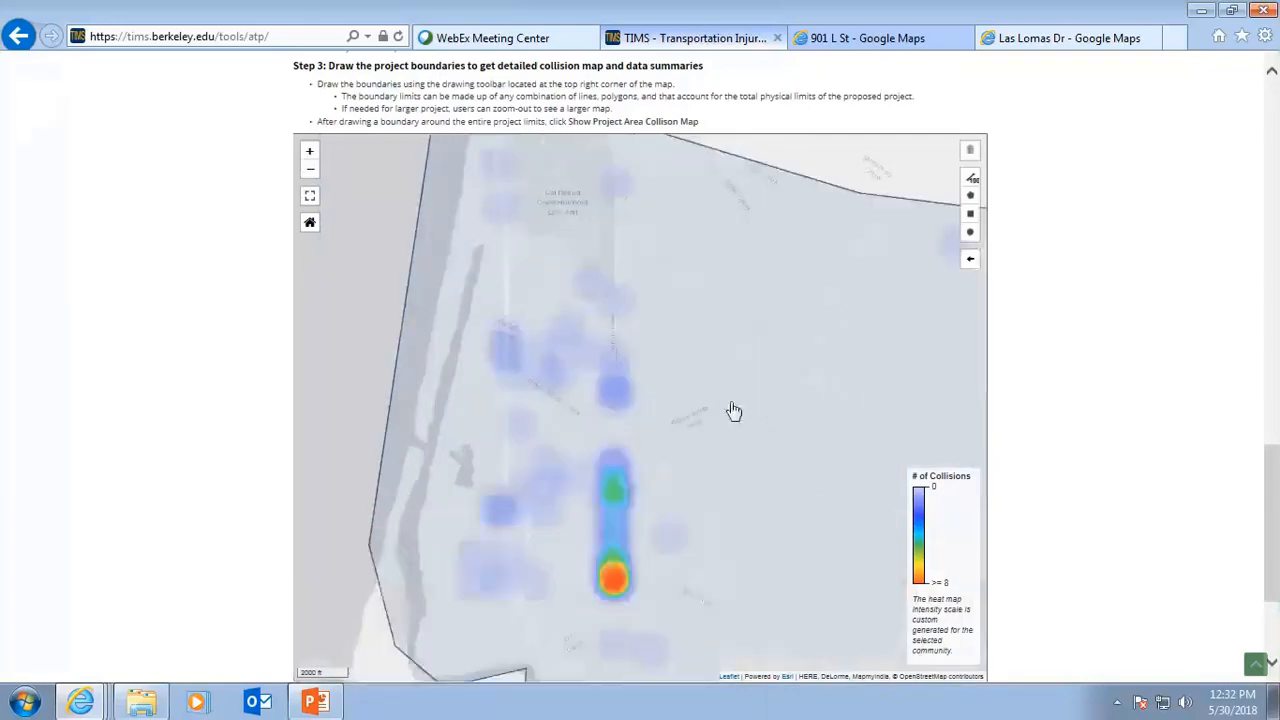
left_click(969, 233)
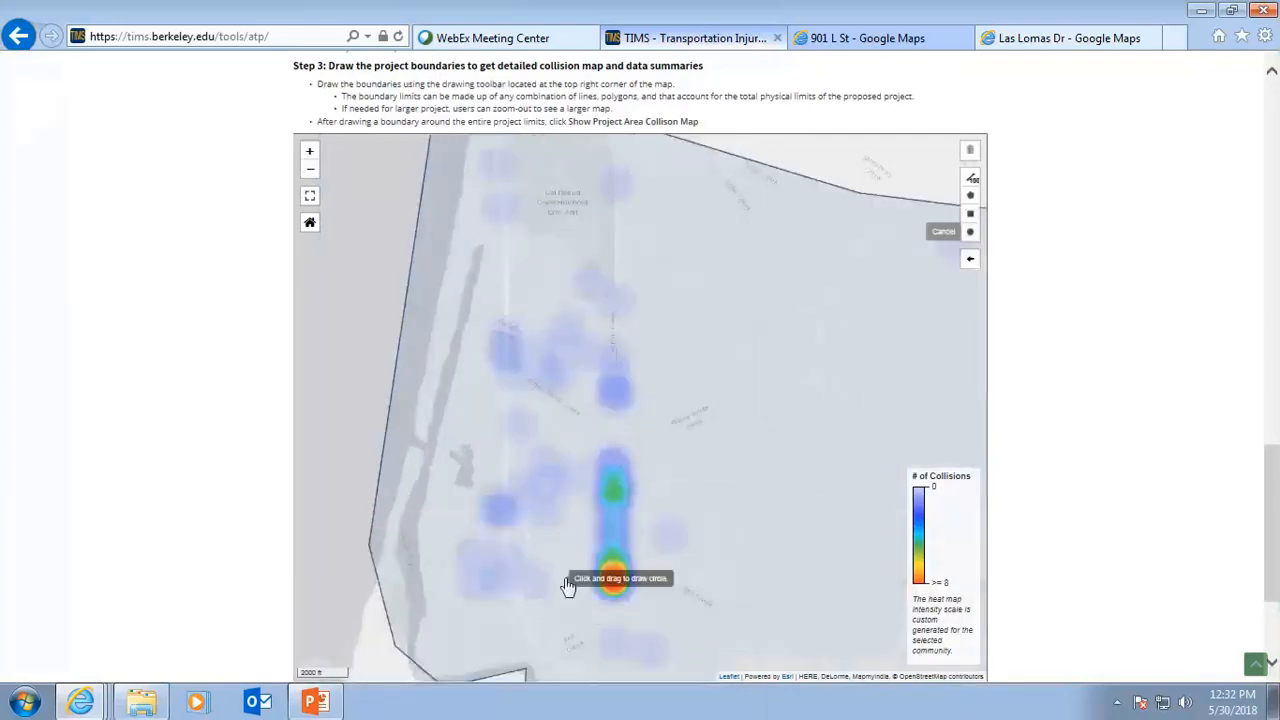
left_click_drag(580, 570, 595, 577)
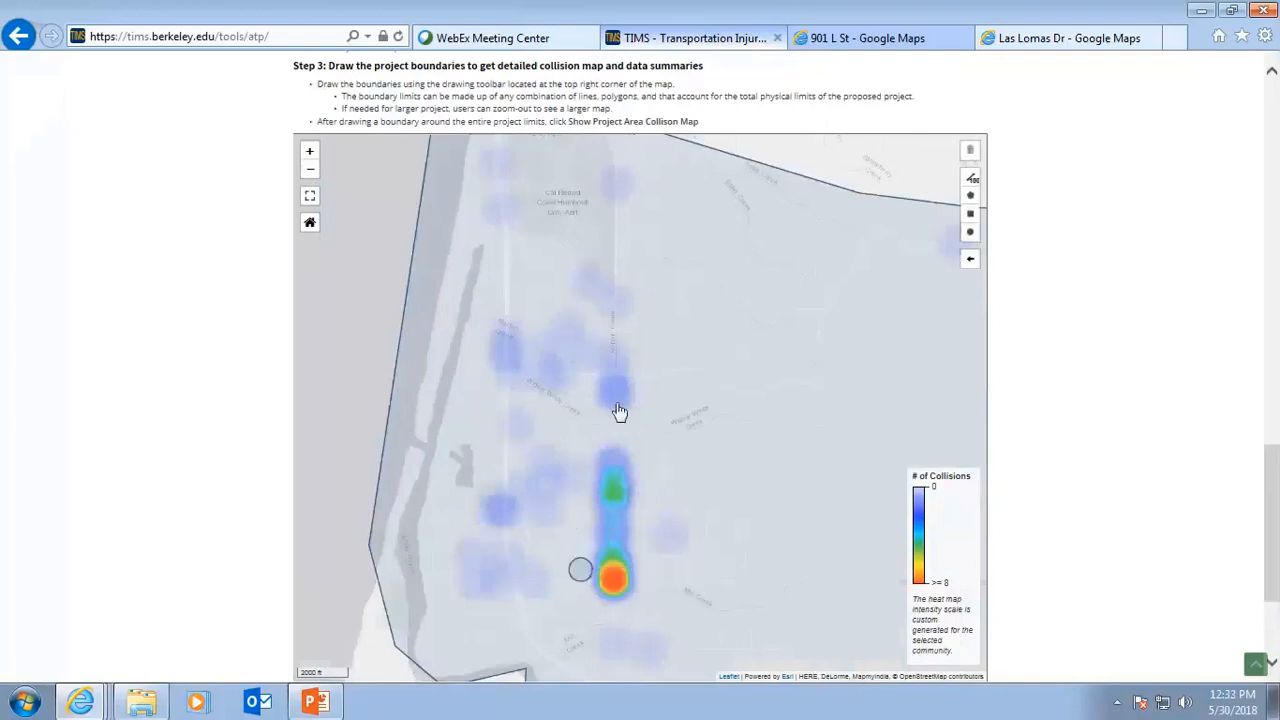
left_click(309, 224)
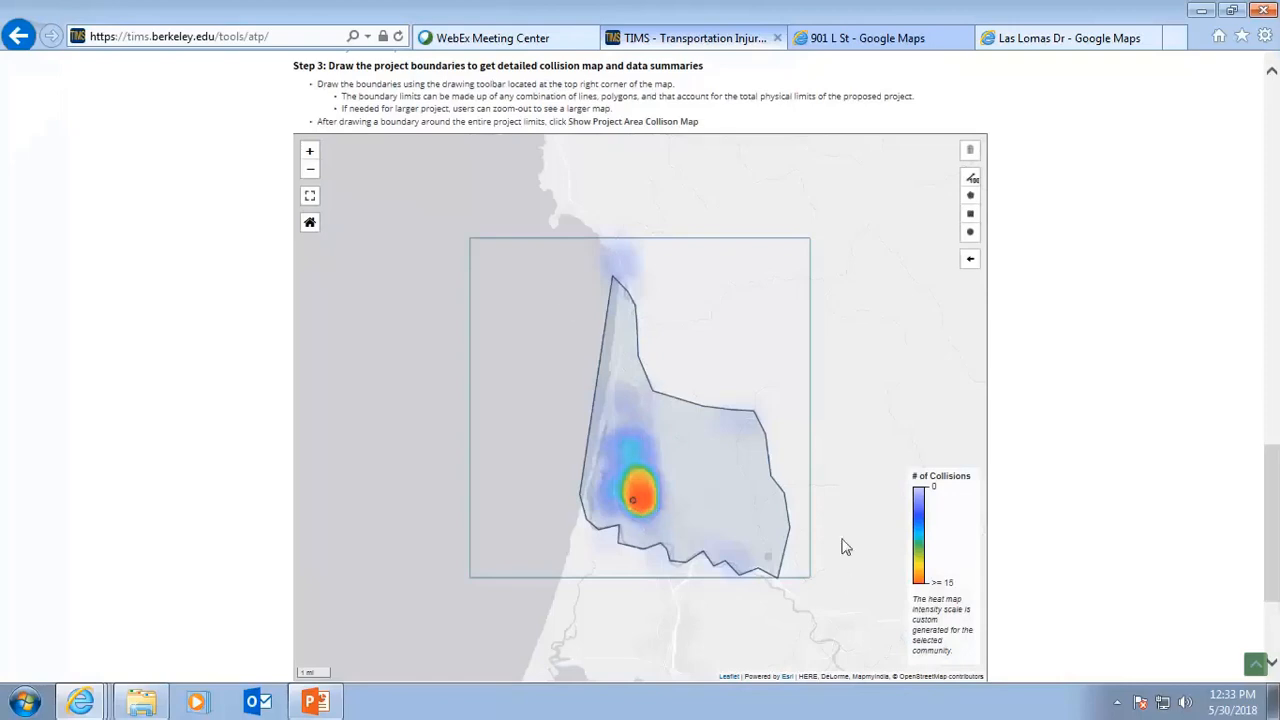
Show the Project Area Collision Map and review the summary results, annual growth charts and collision list.
scroll(835, 540, "down", 3)
left_click(907, 512)
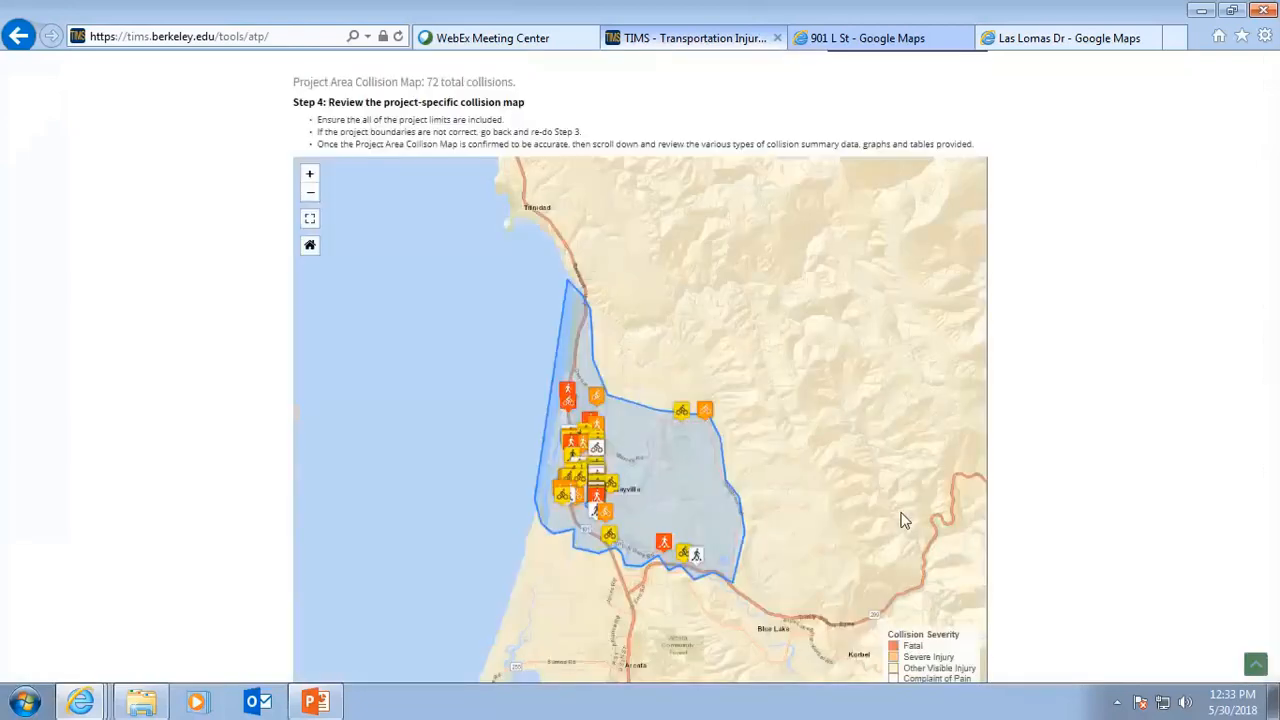
scroll(760, 560, "down", 5)
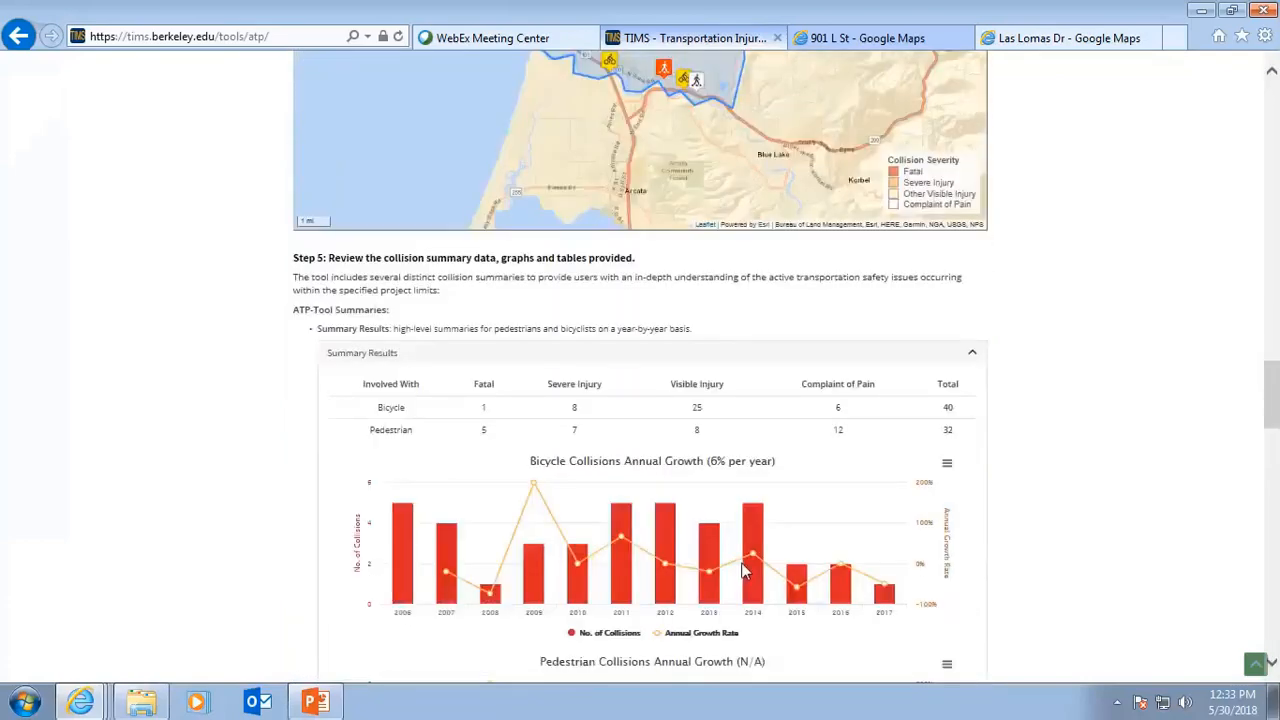
scroll(742, 570, "down", 2)
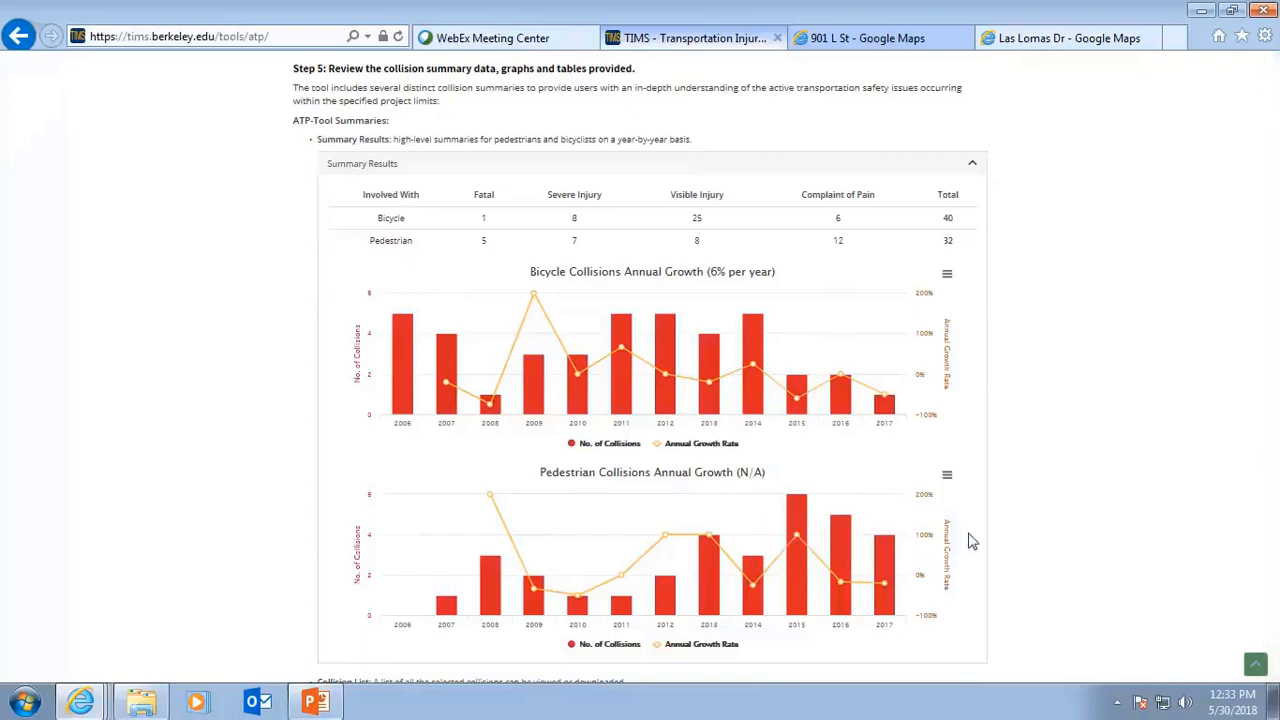
mouse_move(909, 543)
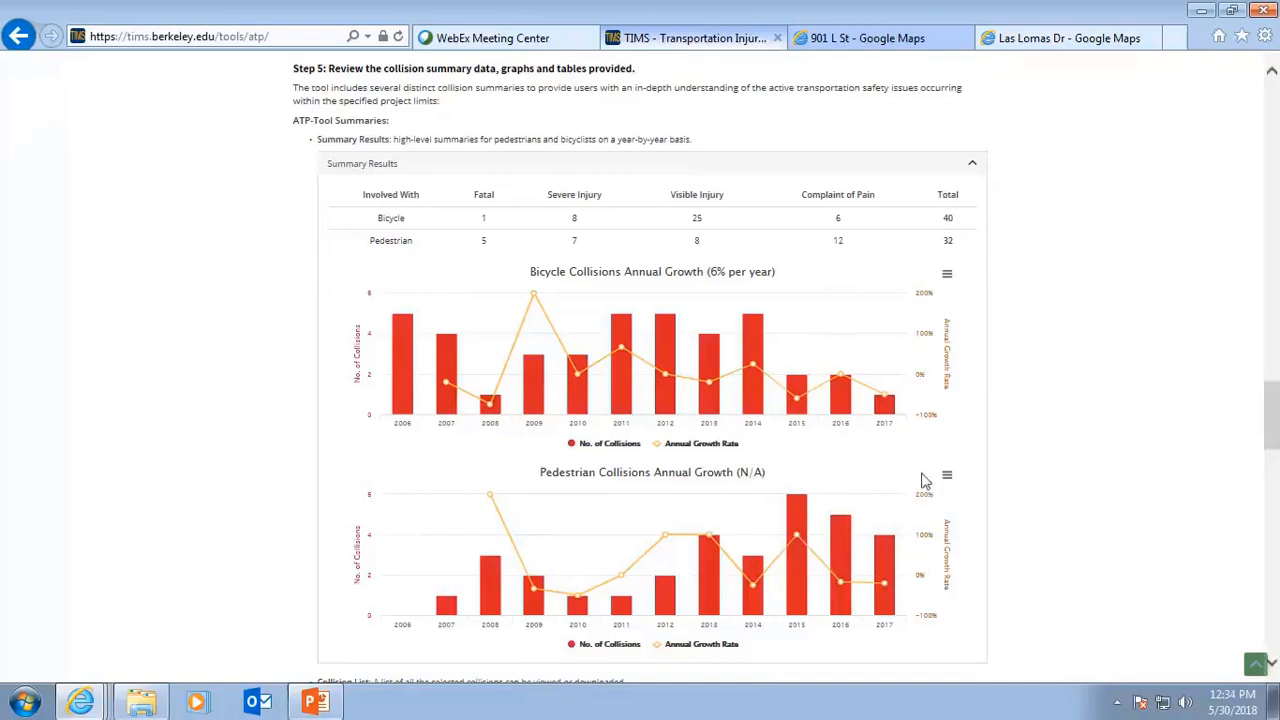
scroll(877, 500, "down", 3)
scroll(877, 503, "down", 3)
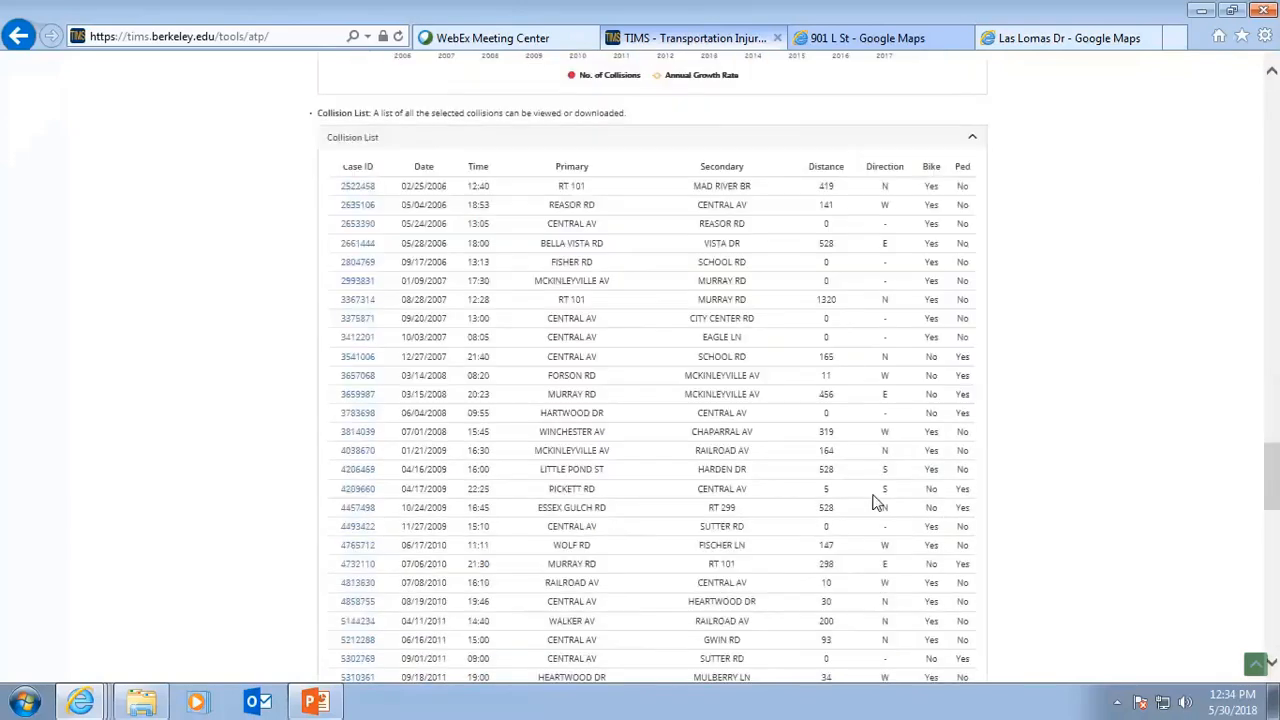
scroll(877, 503, "up", 3)
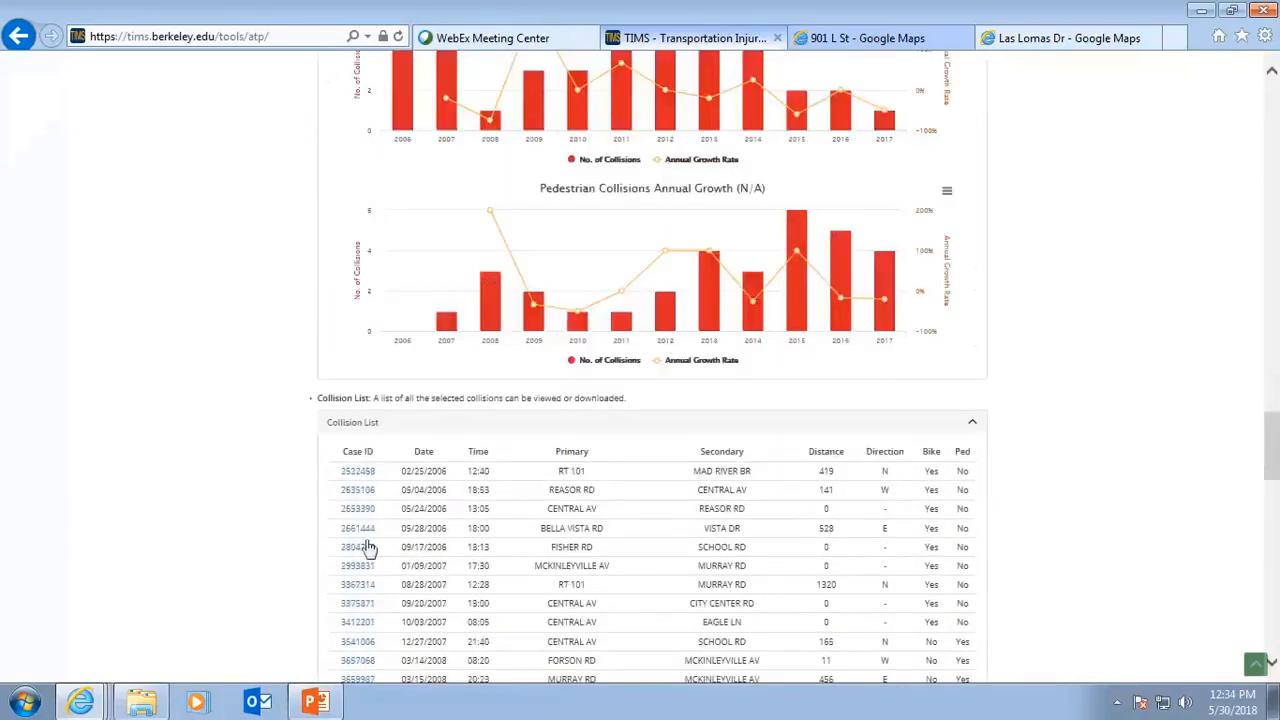
Collapse the collision list and open the in-depth collision summary for the project area.
left_click(972, 426)
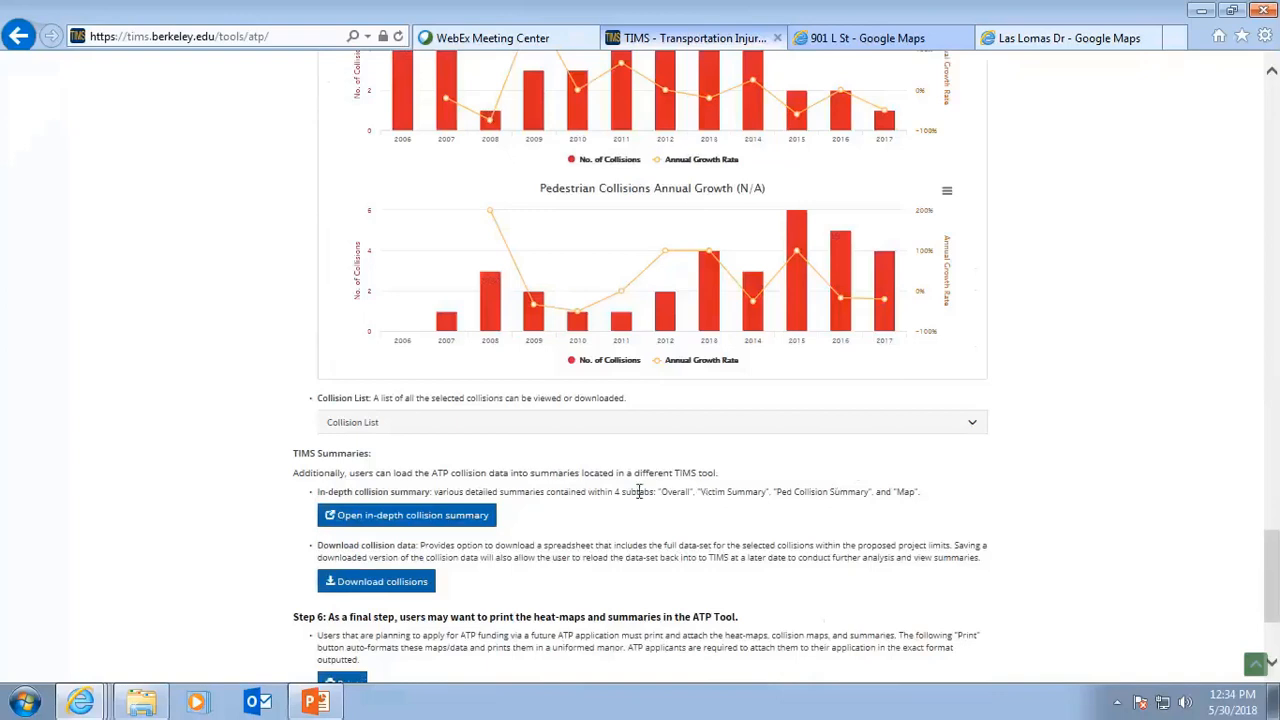
left_click(402, 517)
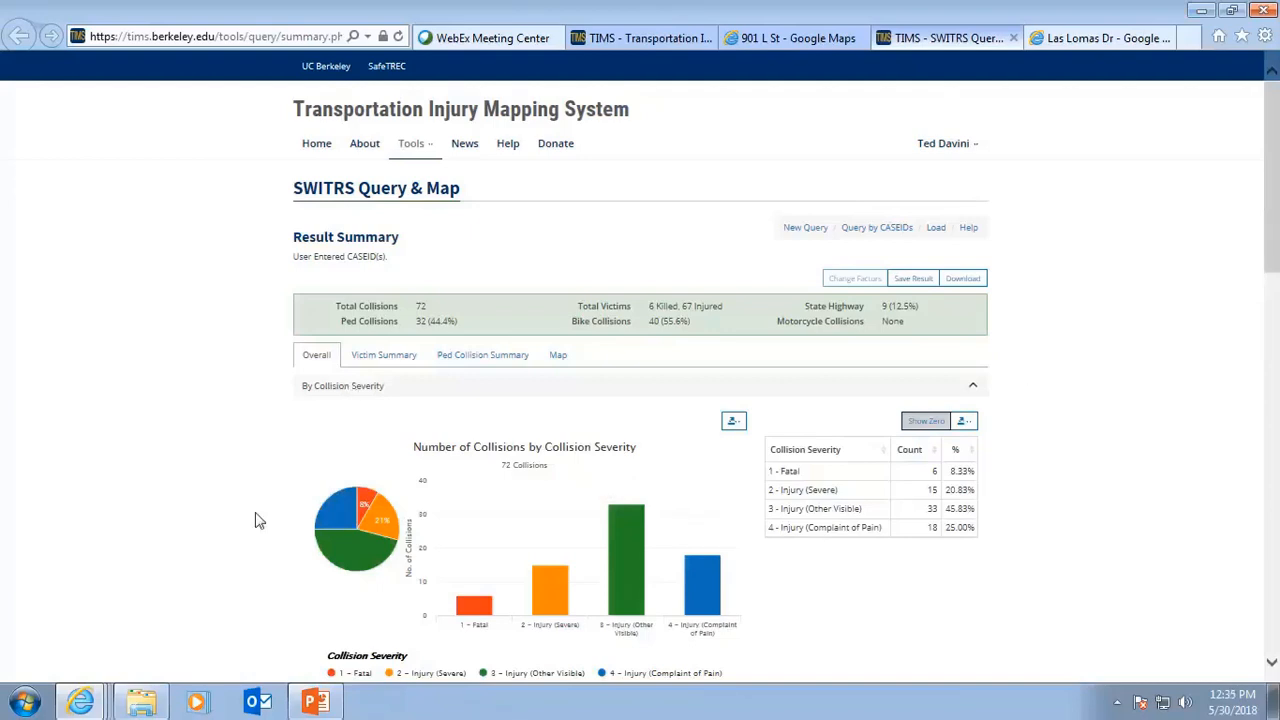
scroll(223, 533, "down", 1)
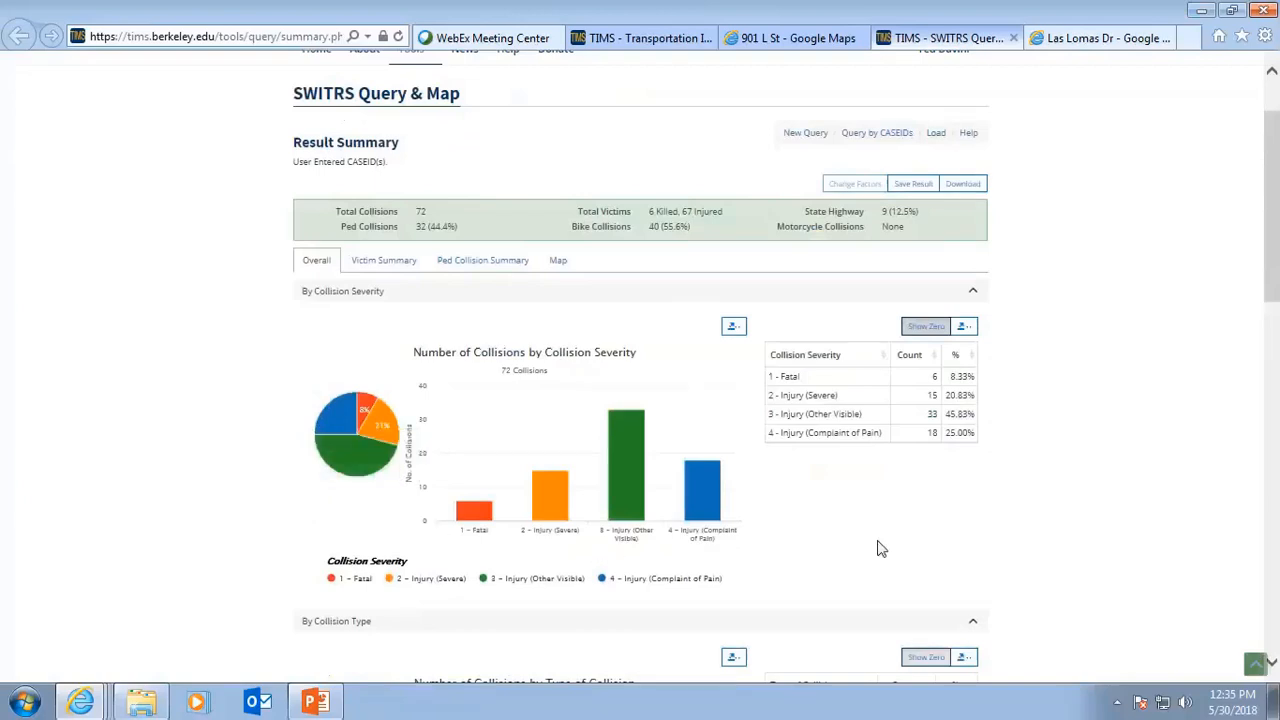
Scroll through the Overall summary charts for collision severity, collision type, day of week and time, and PCF violation.
scroll(878, 548, "down", 5)
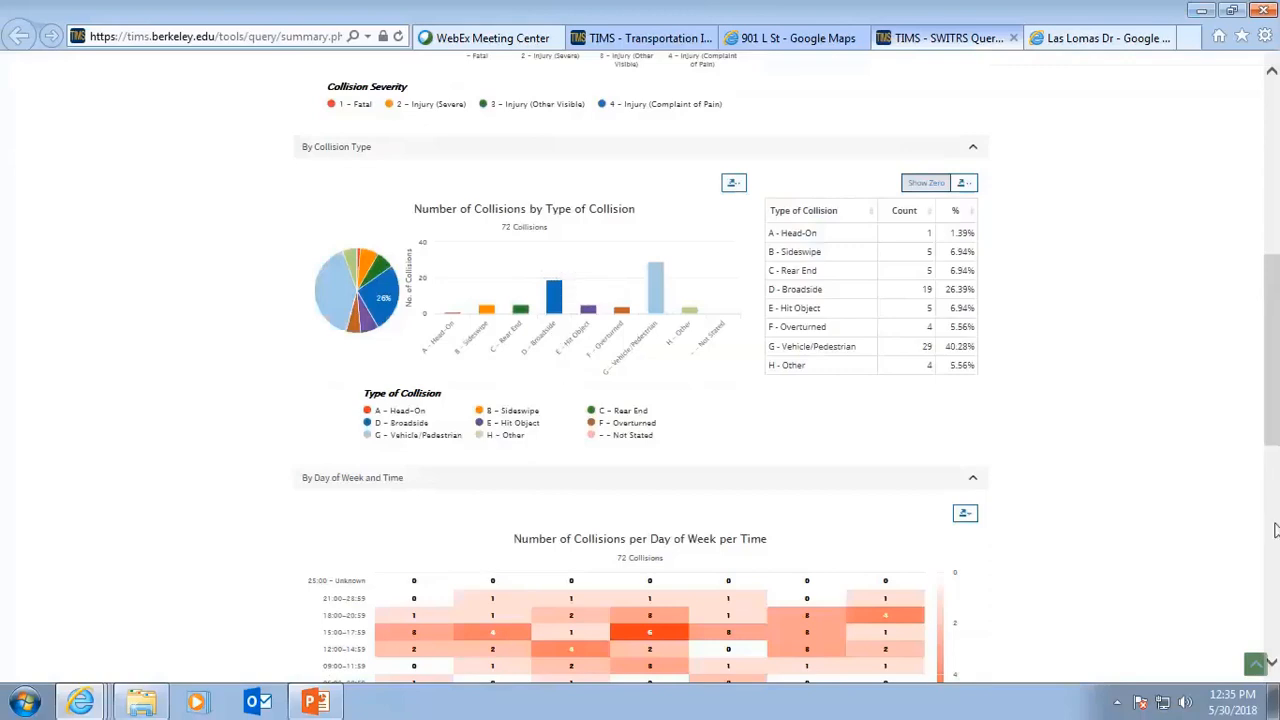
scroll(1243, 542, "down", 1)
scroll(1243, 542, "down", 2)
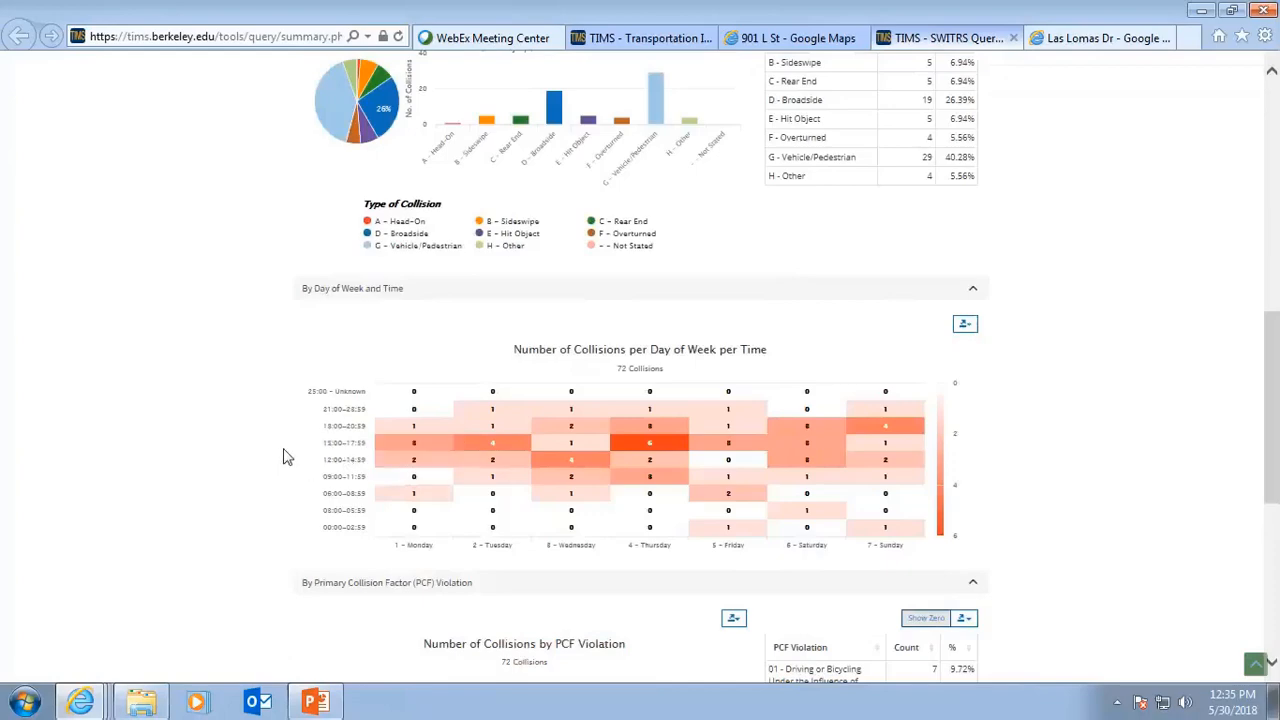
scroll(285, 447, "down", 5)
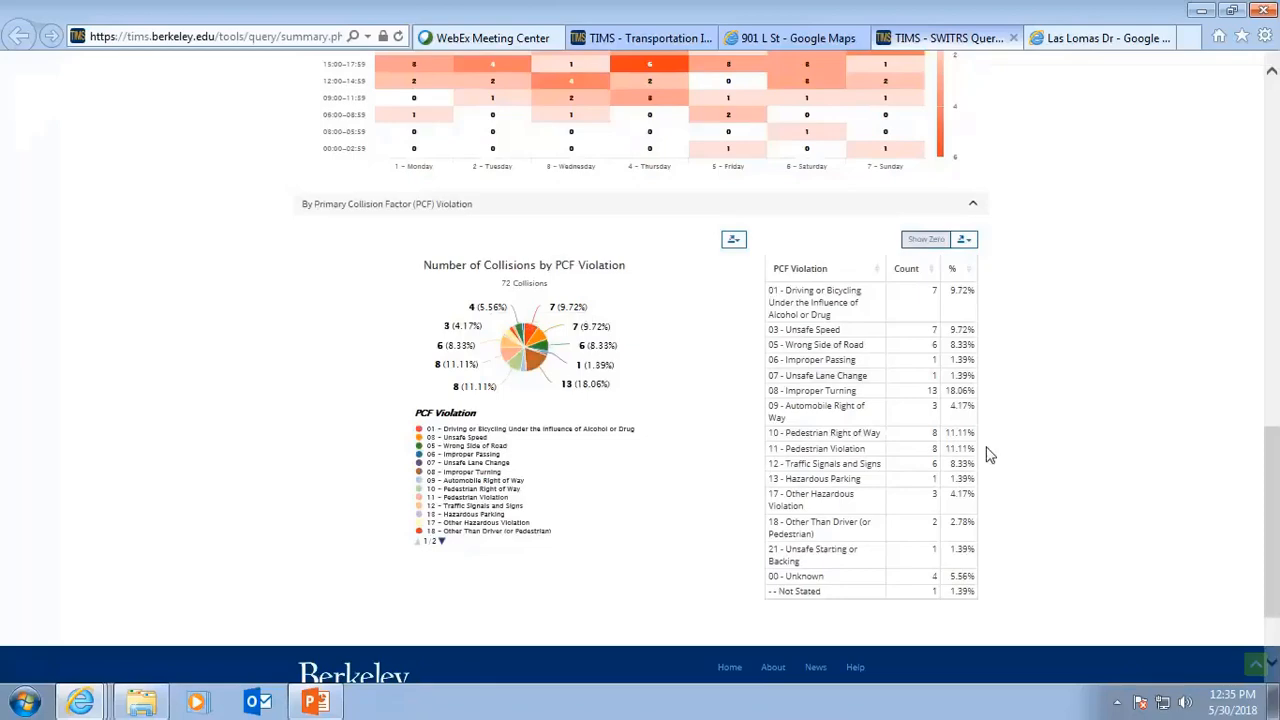
scroll(651, 471, "down", 3)
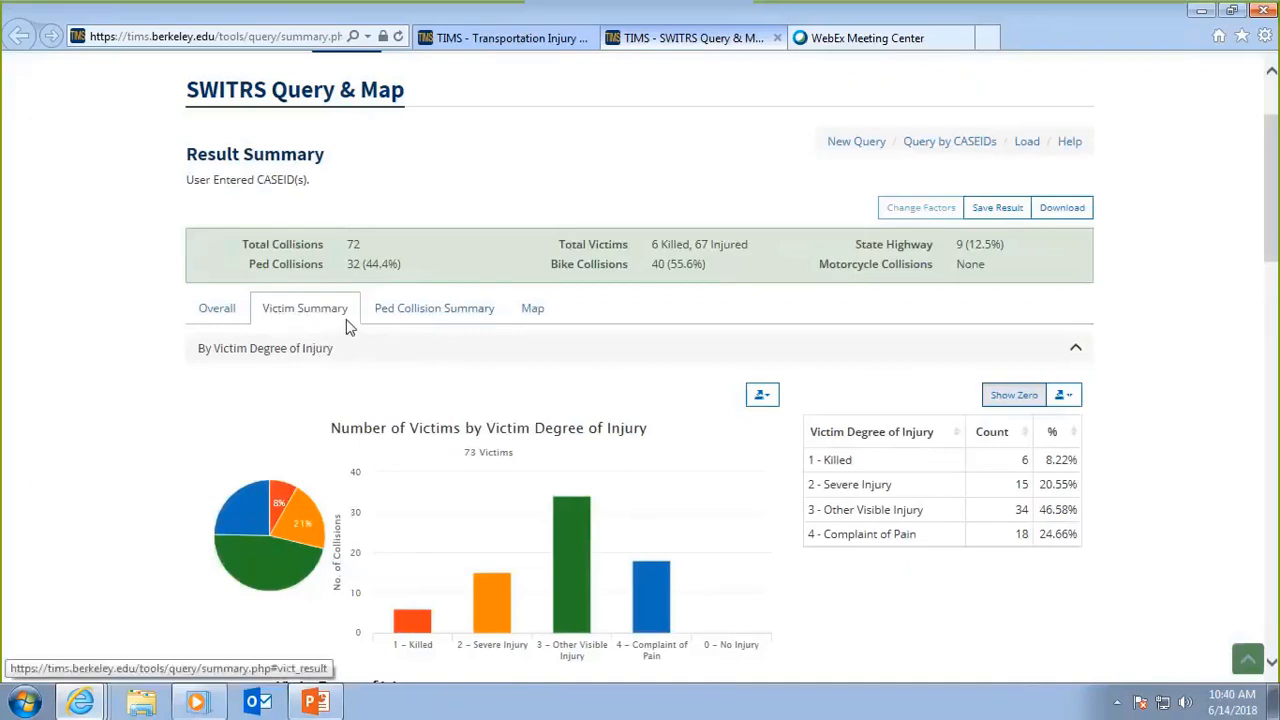
Review the Victim Summary charts for degree of injury, victim role, safety equipment, and gender and age.
scroll(610, 404, "down", 1)
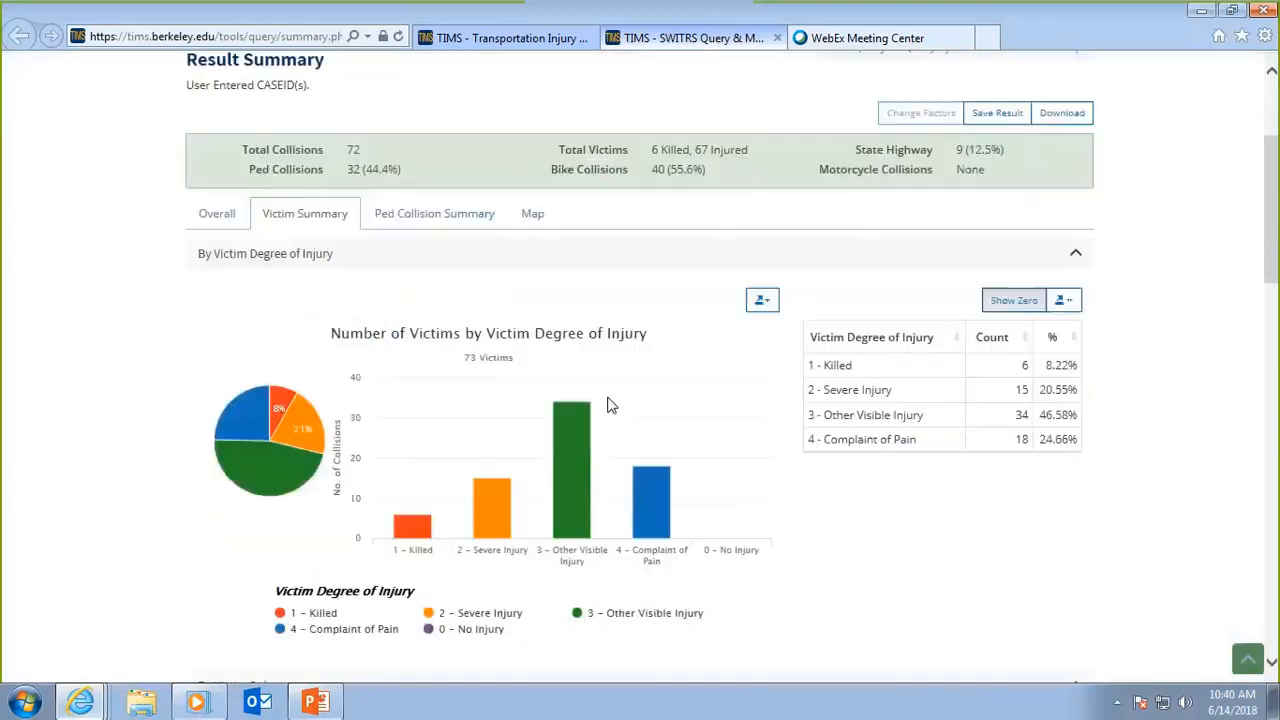
scroll(610, 404, "down", 1)
mouse_move(660, 450)
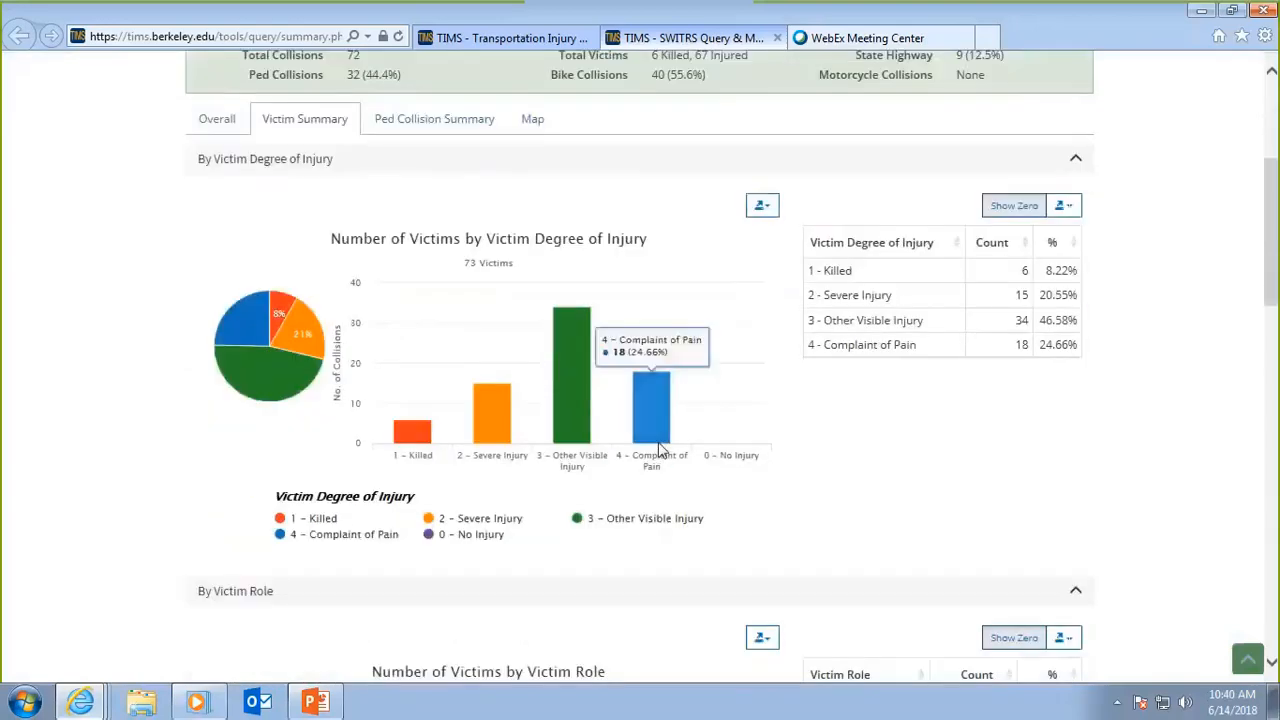
scroll(701, 480, "down", 3)
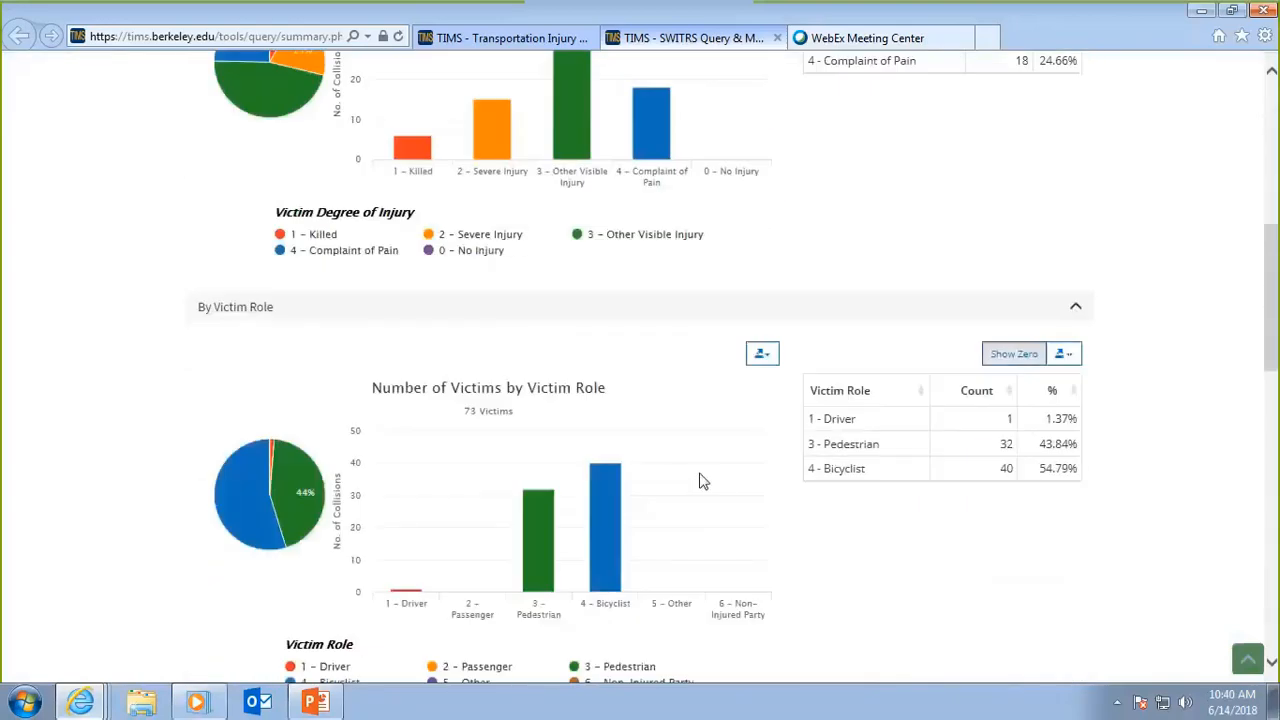
scroll(701, 480, "down", 1)
scroll(620, 548, "down", 1)
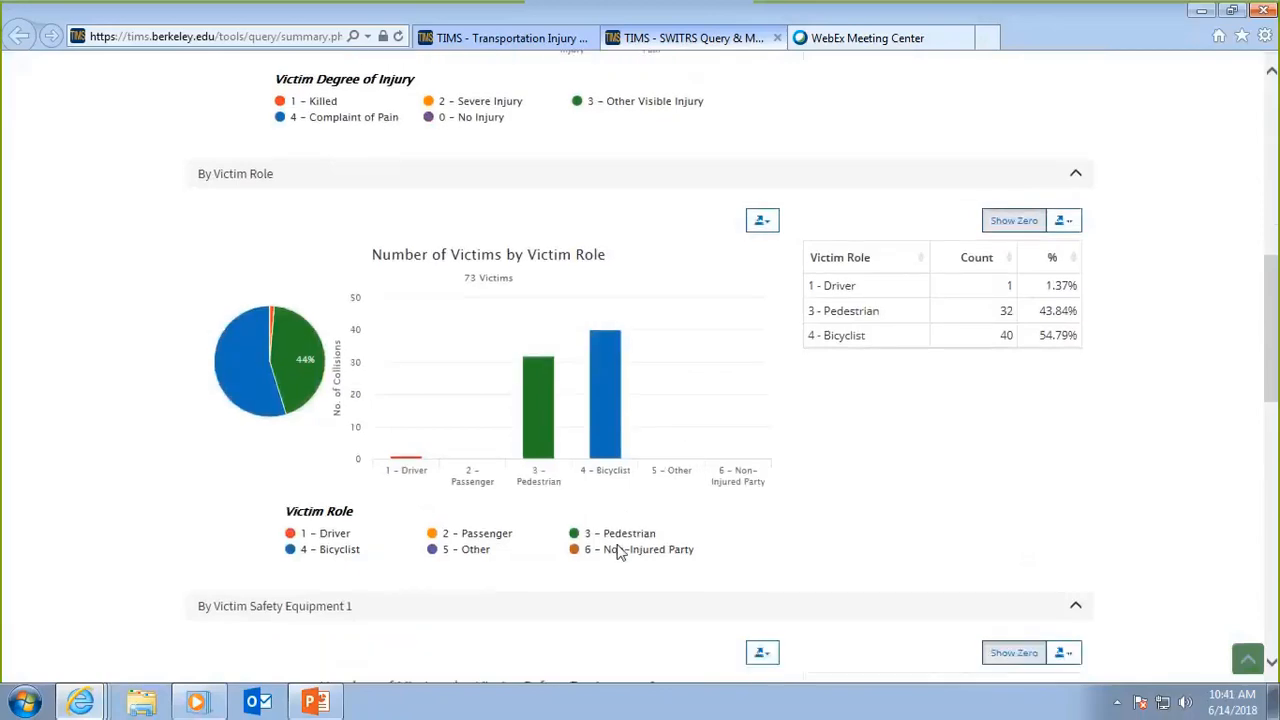
scroll(620, 550, "down", 5)
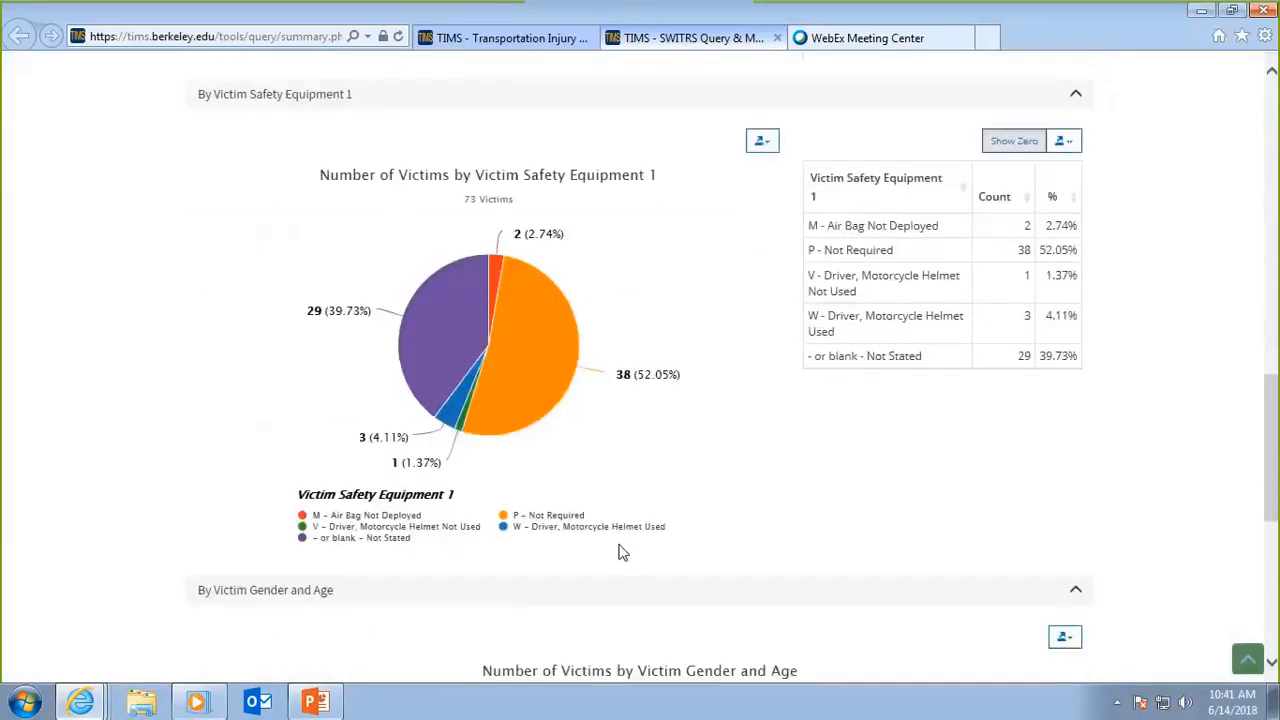
scroll(720, 520, "down", 2)
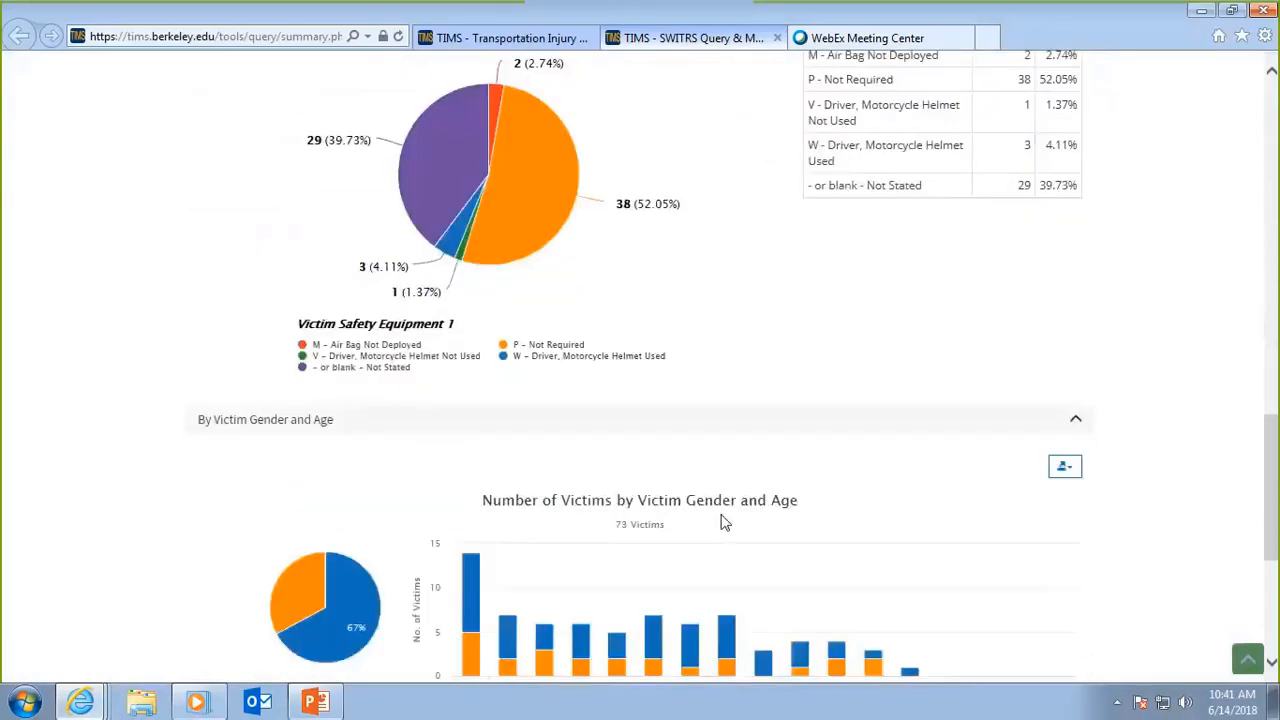
scroll(725, 522, "down", 2)
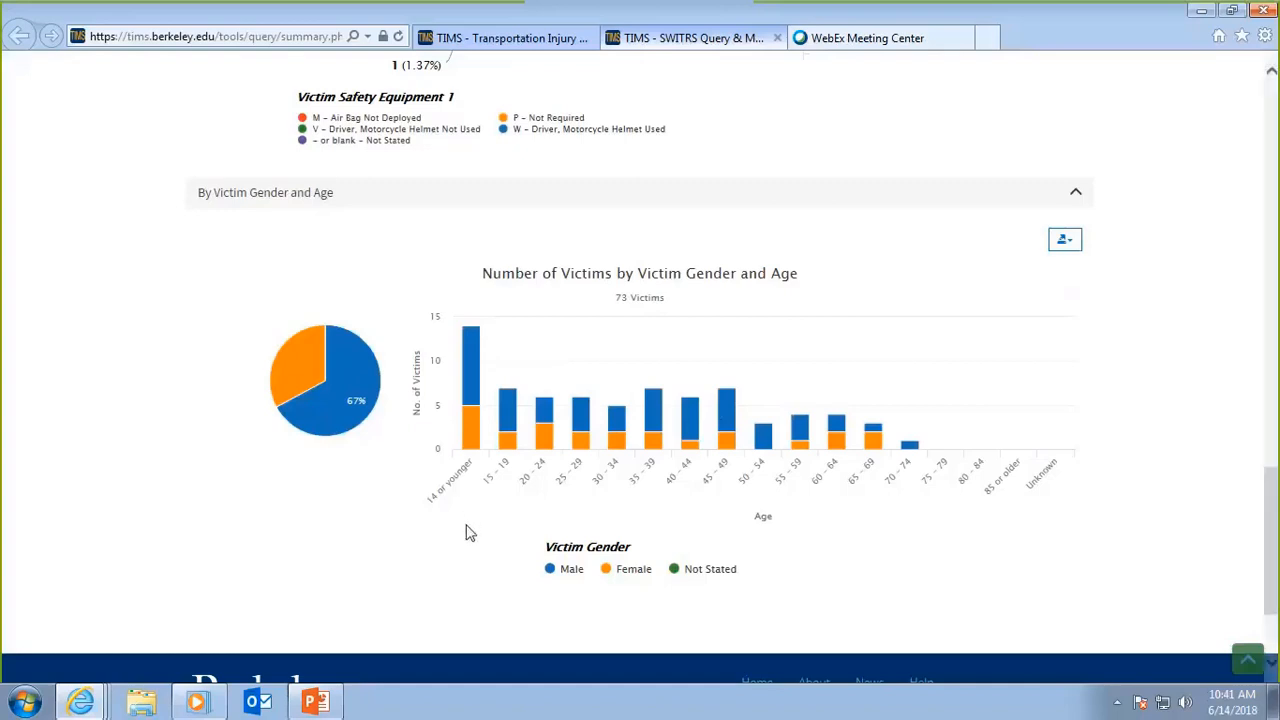
scroll(466, 532, "up", 10)
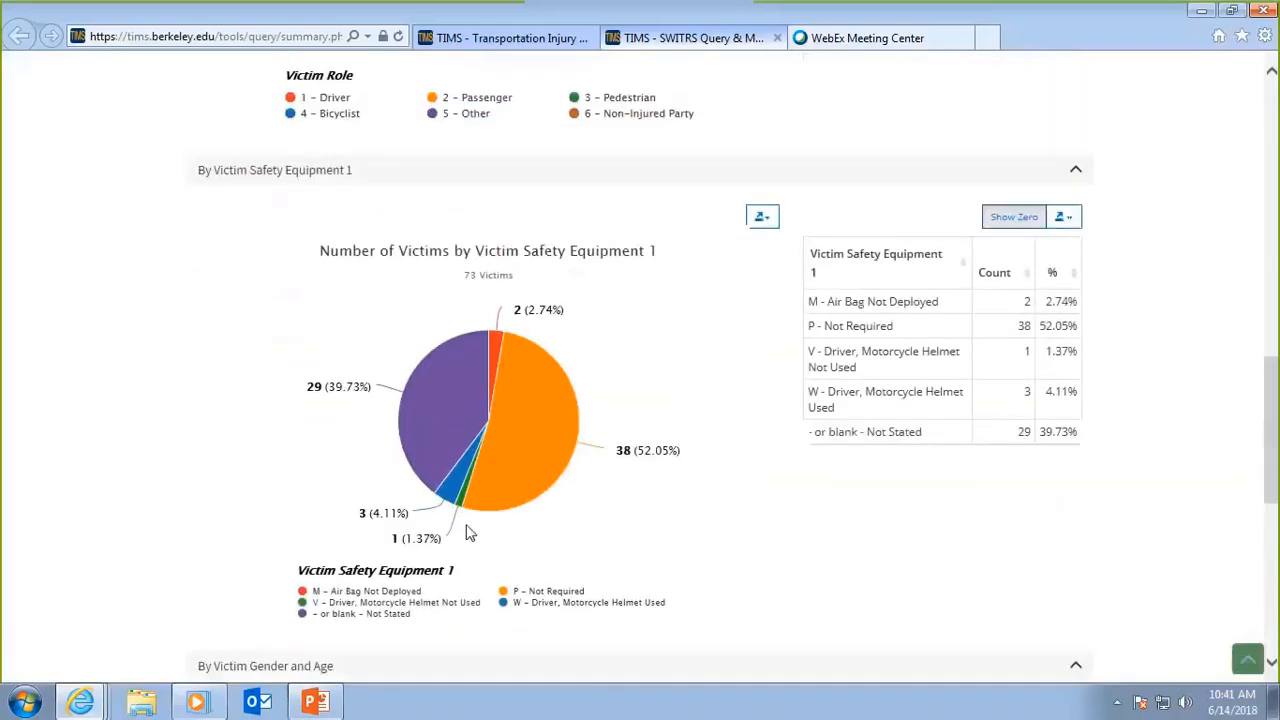
scroll(466, 532, "up", 5)
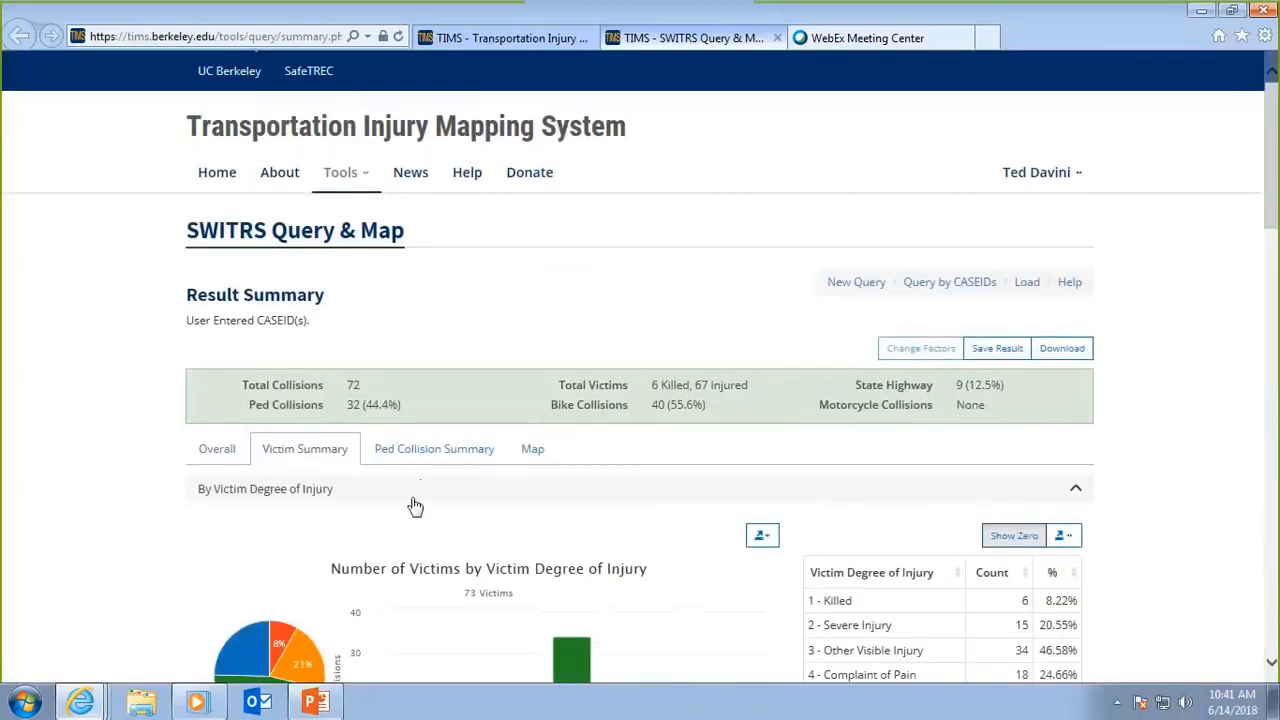
Open the Ped Collision Summary and review its charts by type of violation, pedestrian action, lighting and weather.
left_click(428, 455)
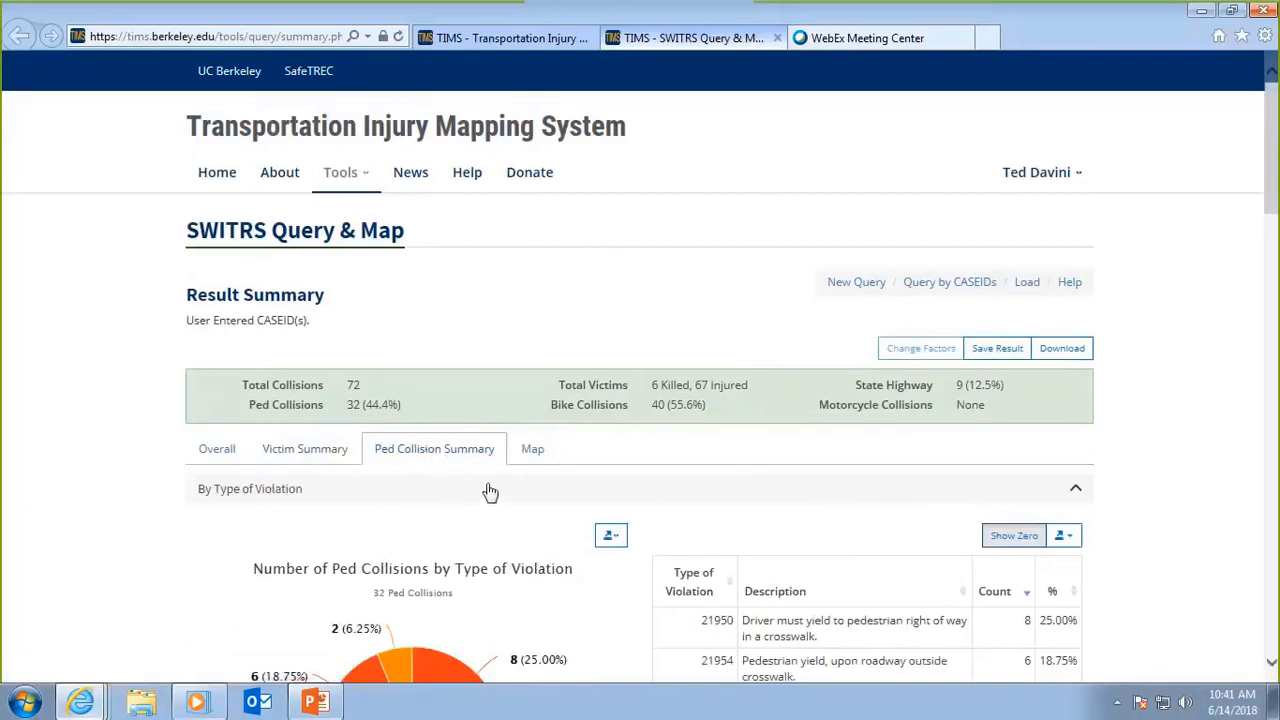
scroll(490, 490, "down", 3)
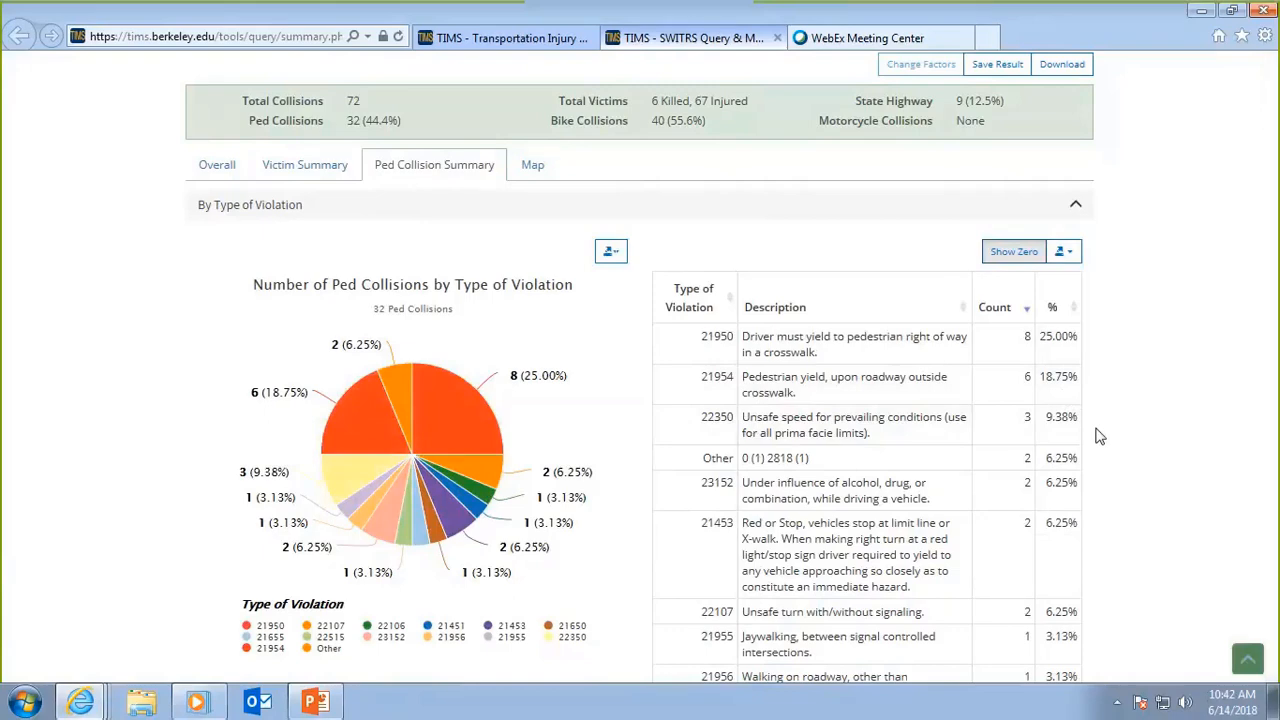
scroll(1097, 435, "down", 4)
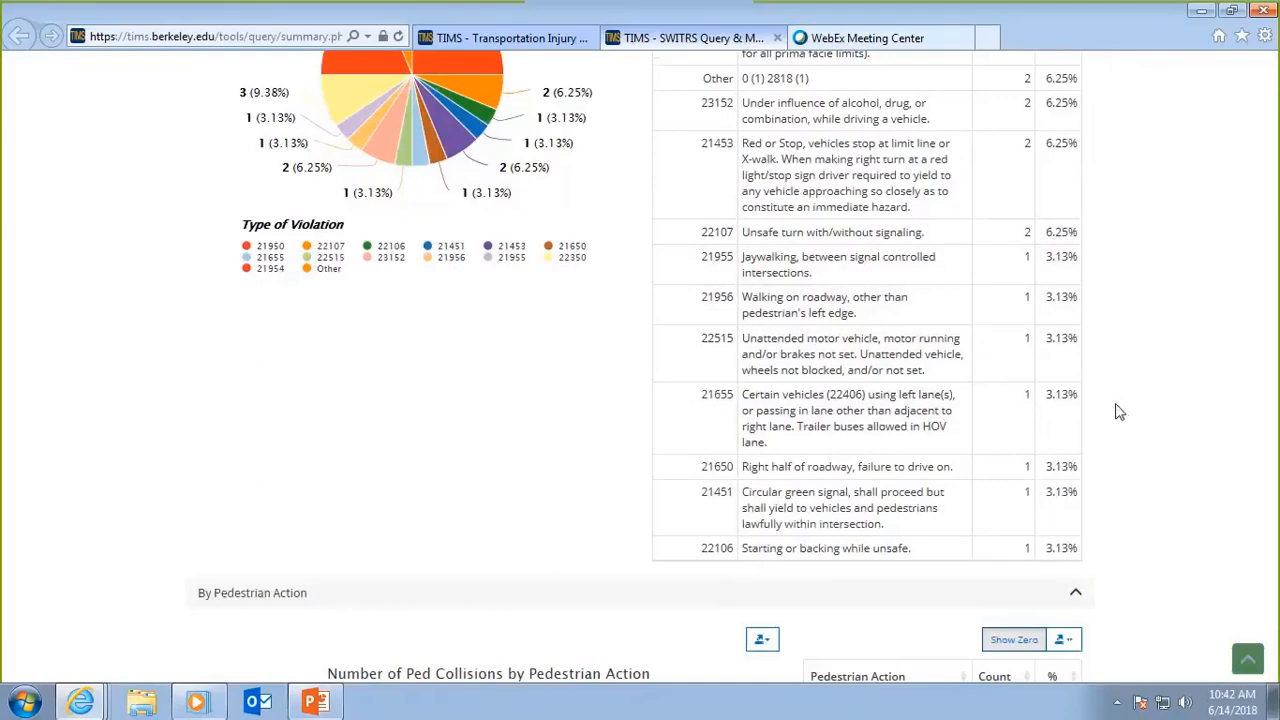
scroll(1120, 411, "down", 3)
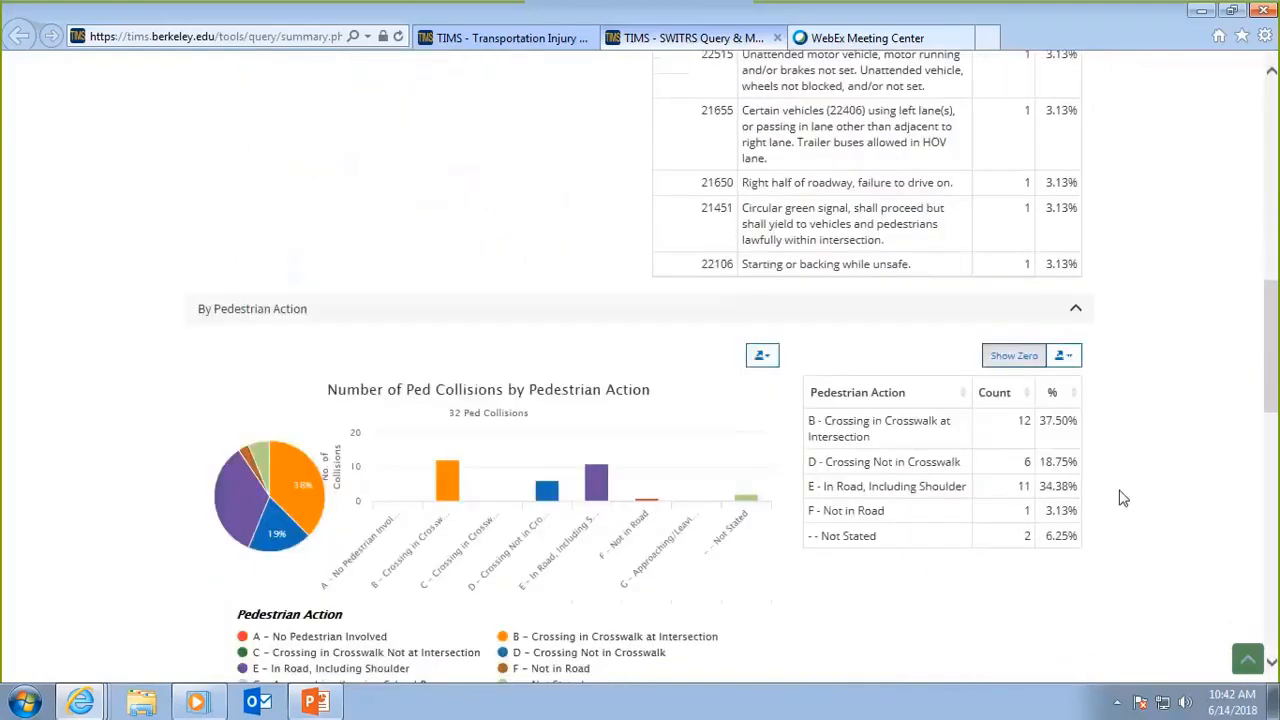
scroll(1122, 532, "down", 1)
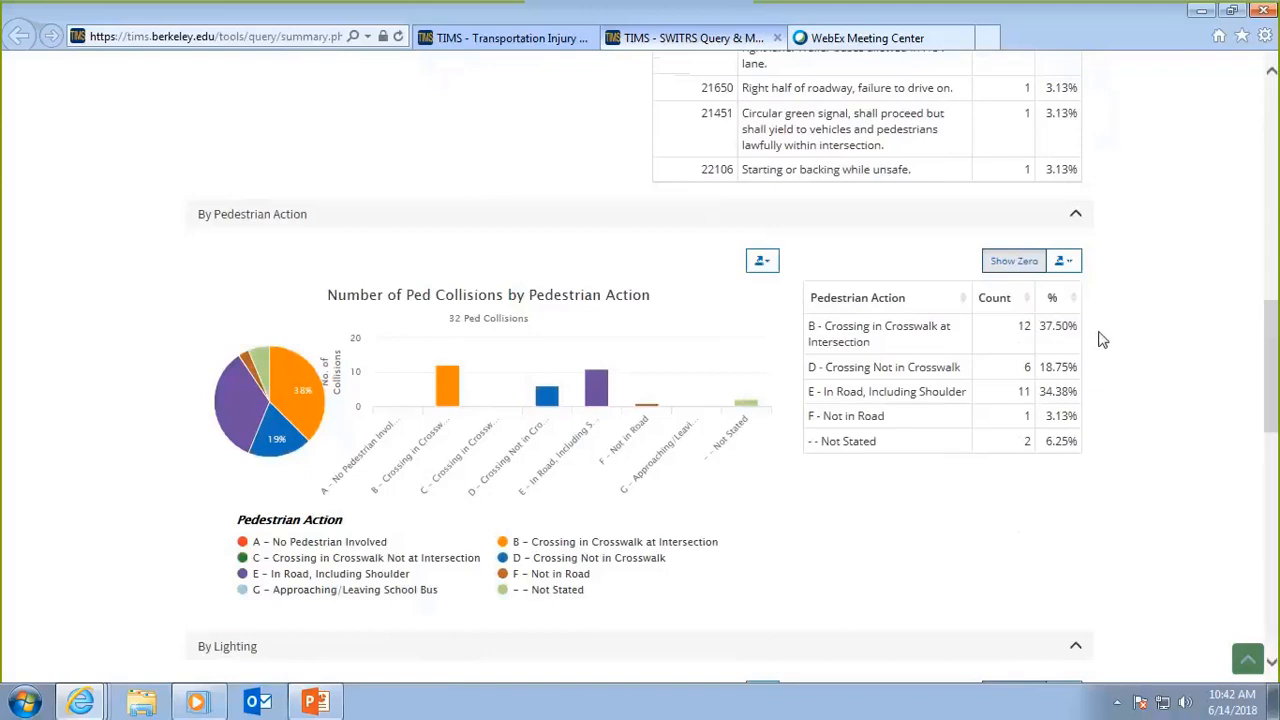
mouse_move(1089, 416)
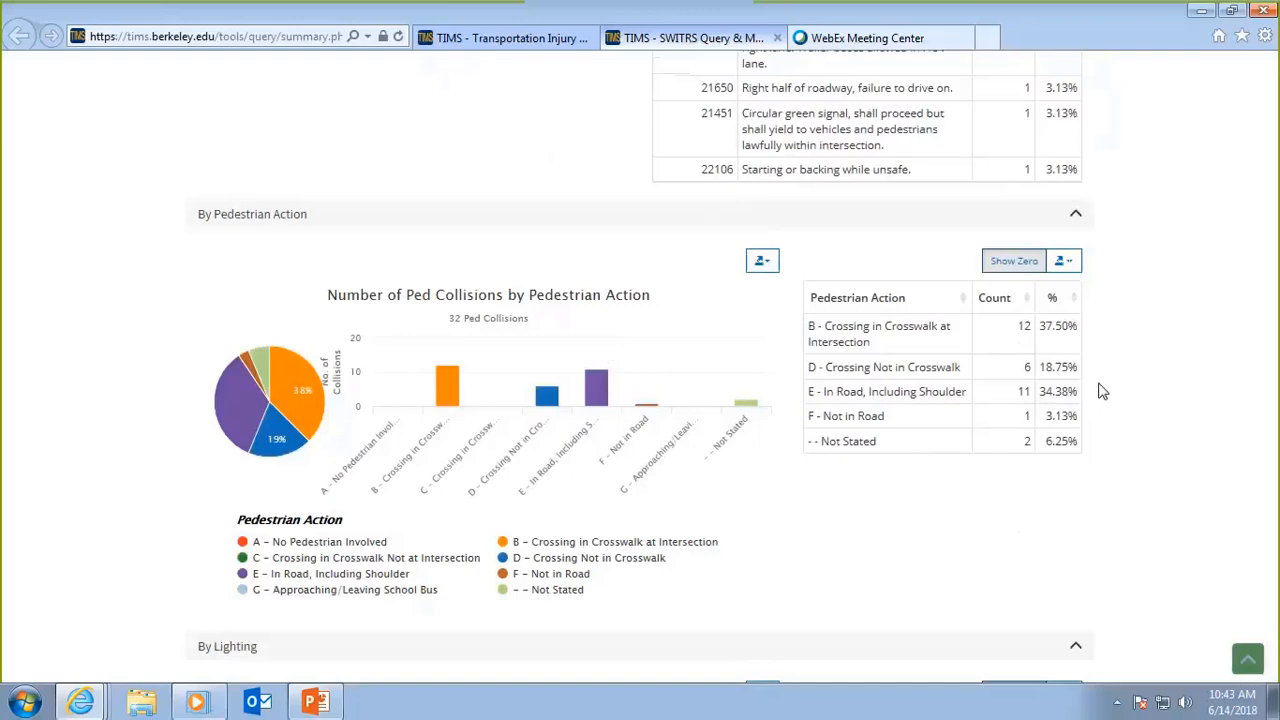
scroll(1106, 416, "down", 2)
scroll(1106, 424, "down", 3)
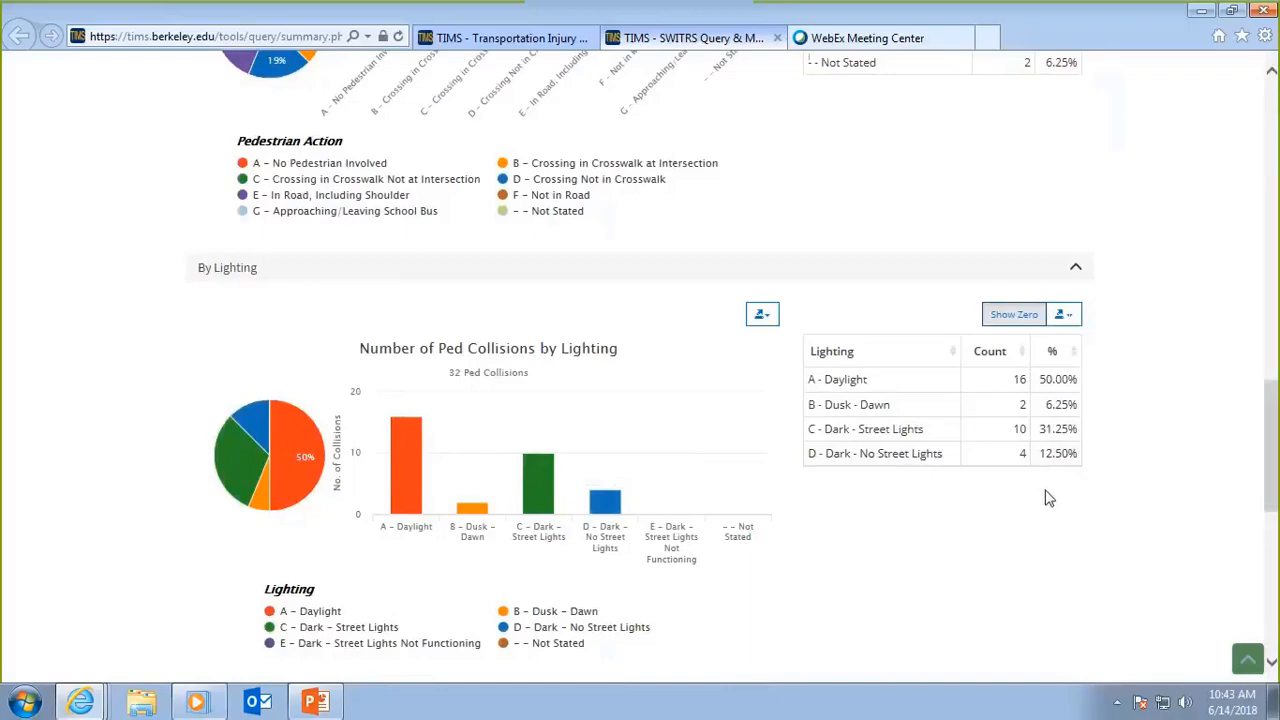
scroll(1050, 514, "down", 5)
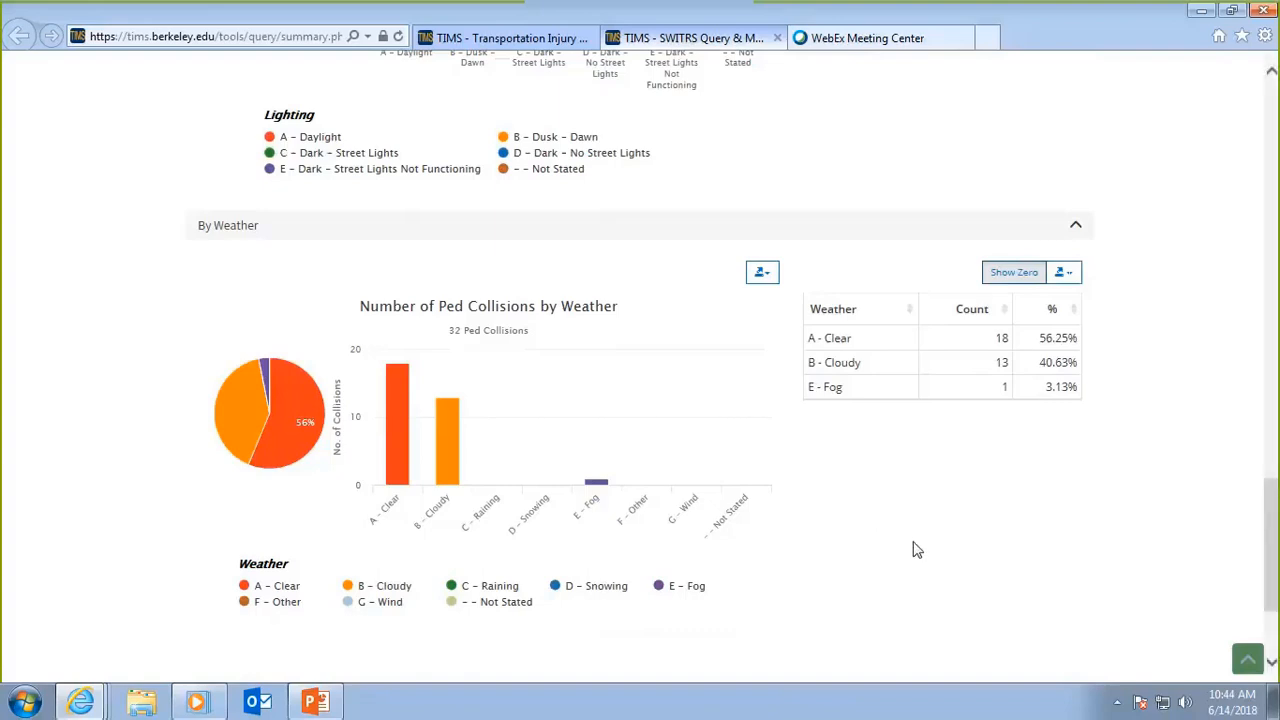
scroll(912, 548, "down", 2)
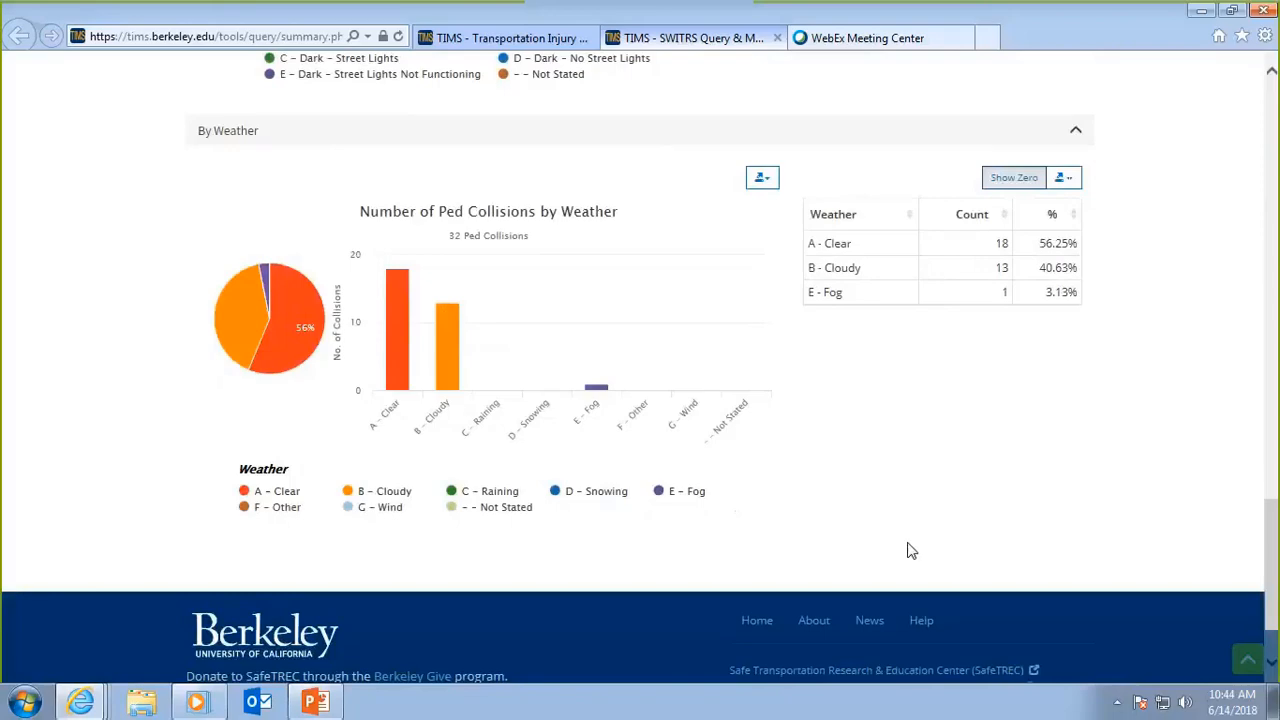
scroll(895, 563, "up", 4)
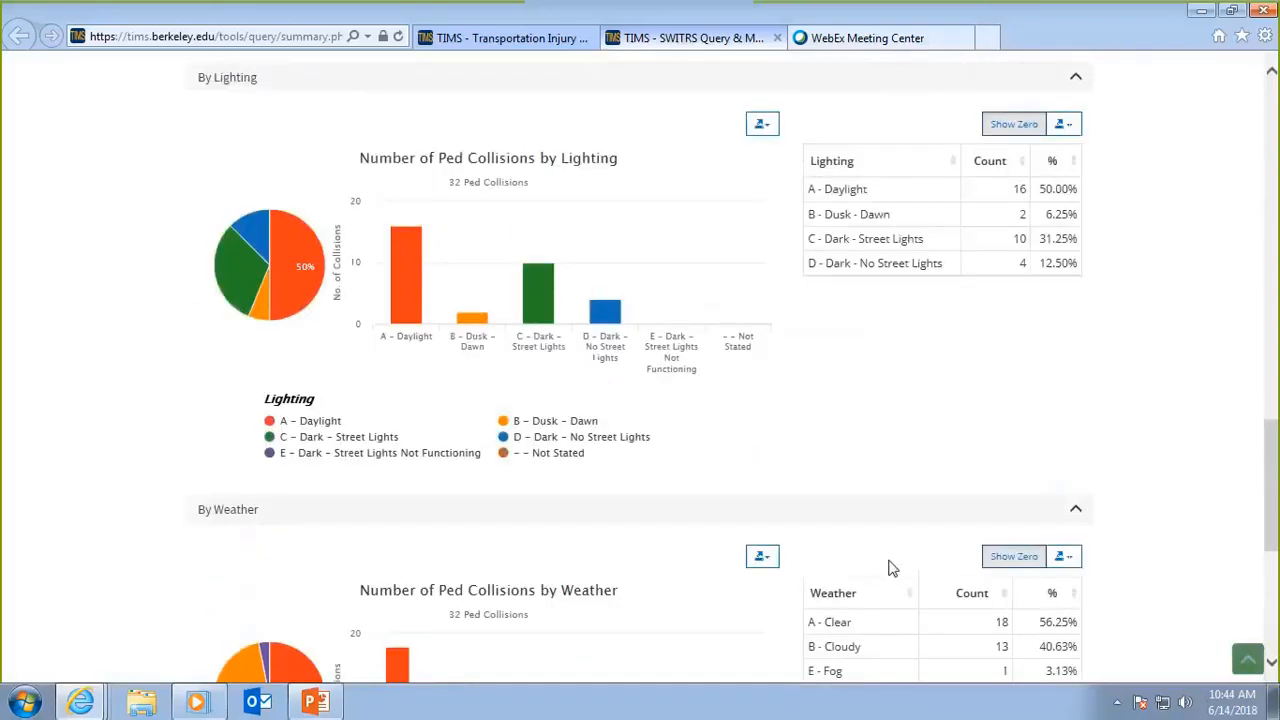